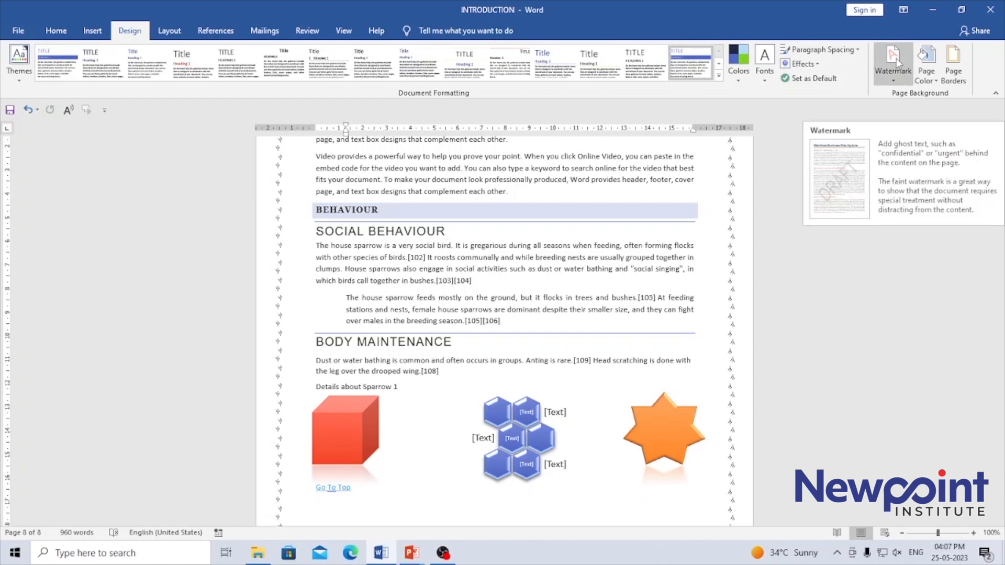
Step: Undo the last paragraph indent and apply the built-in CONFIDENTIAL 1 watermark to the document
key(ctrl+z)
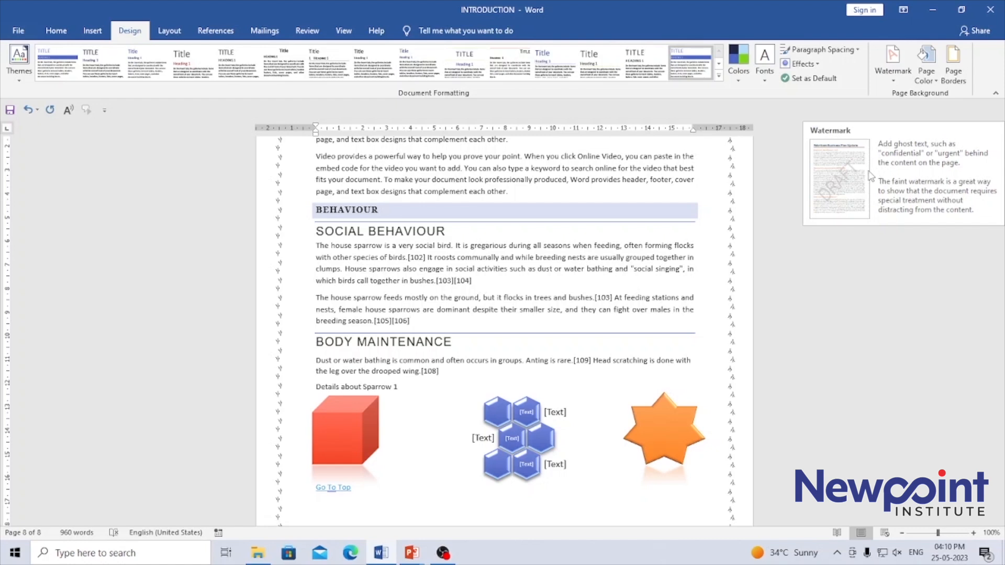
click(887, 78)
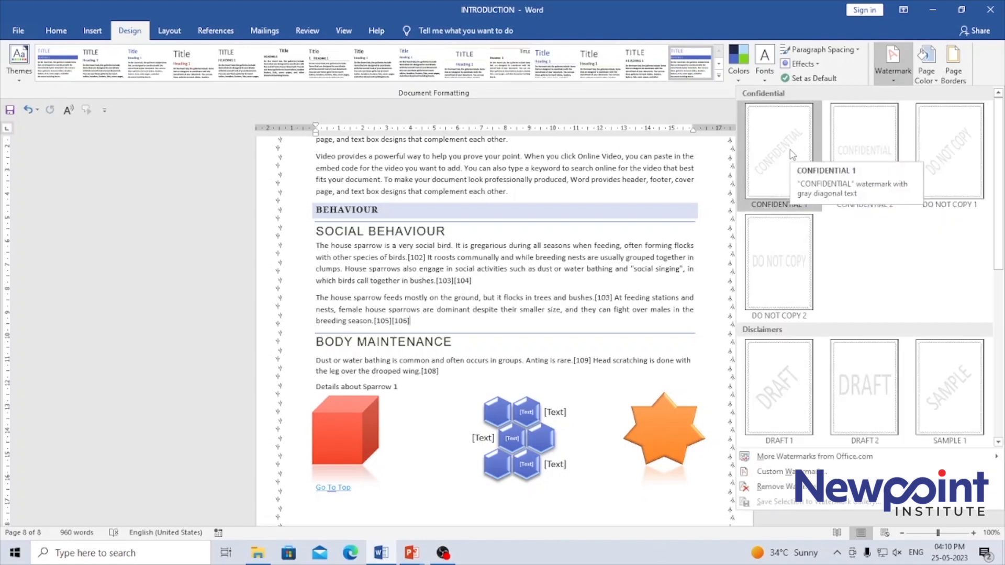
click(787, 151)
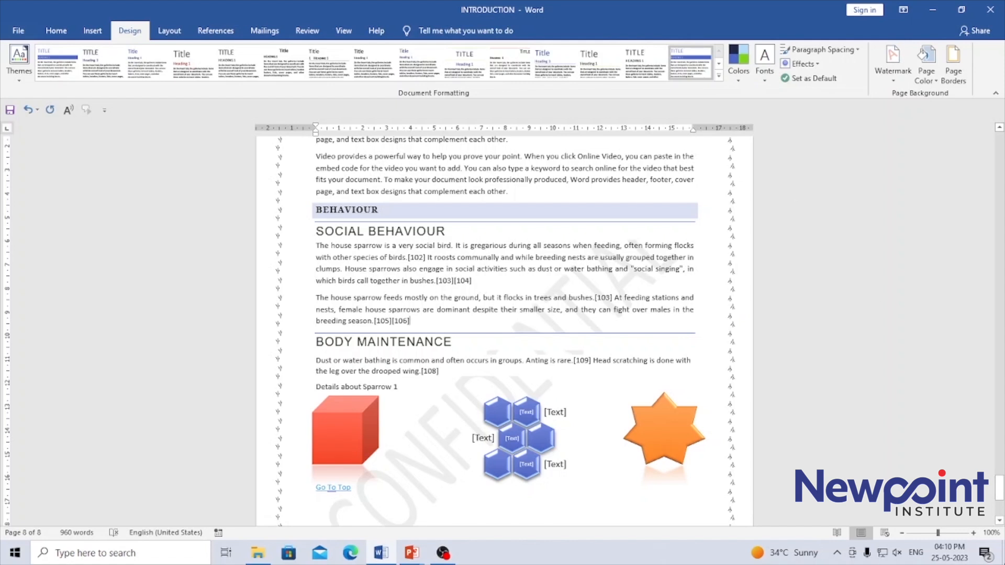
Step: Examine how the CONFIDENTIAL watermark looks on the last page and on the preceding pages
scroll(999, 522, down, 2)
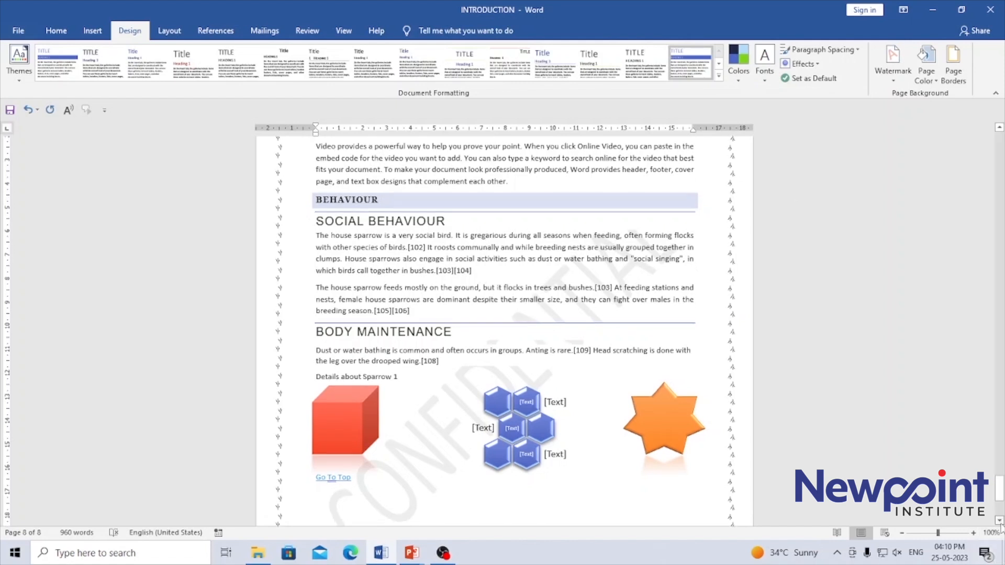
click(611, 261)
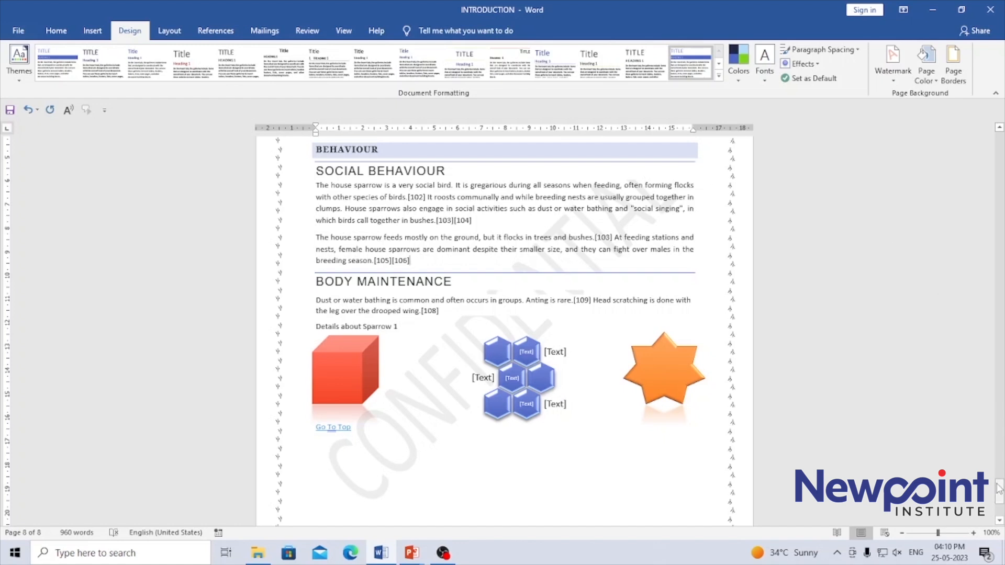
drag(999, 496, 1000, 444)
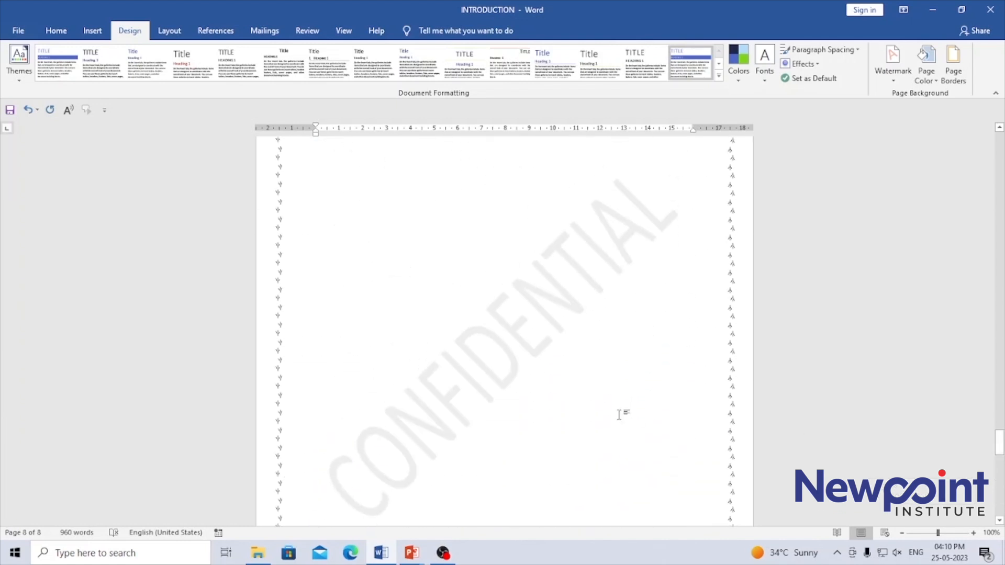
click(421, 389)
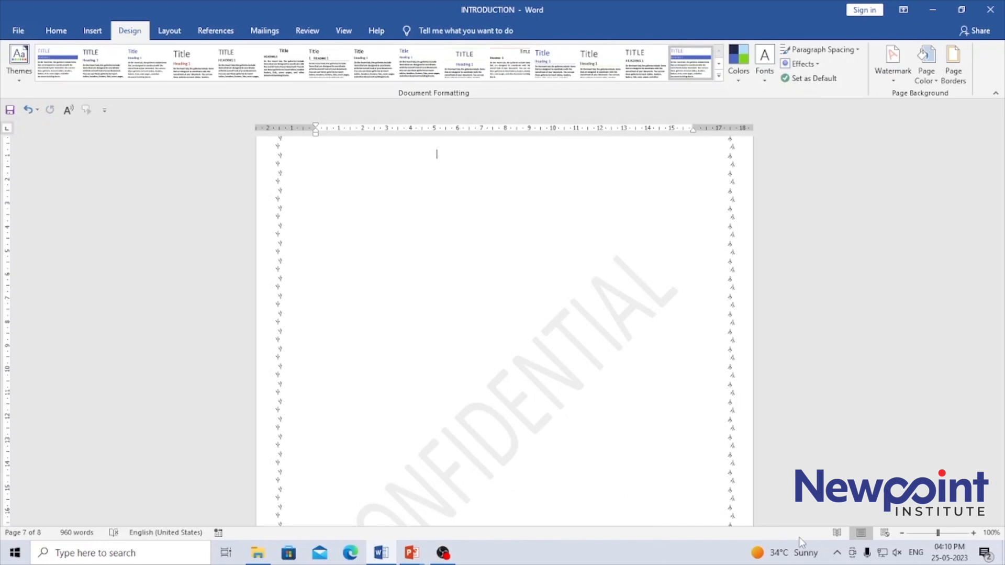
drag(999, 438, 1000, 386)
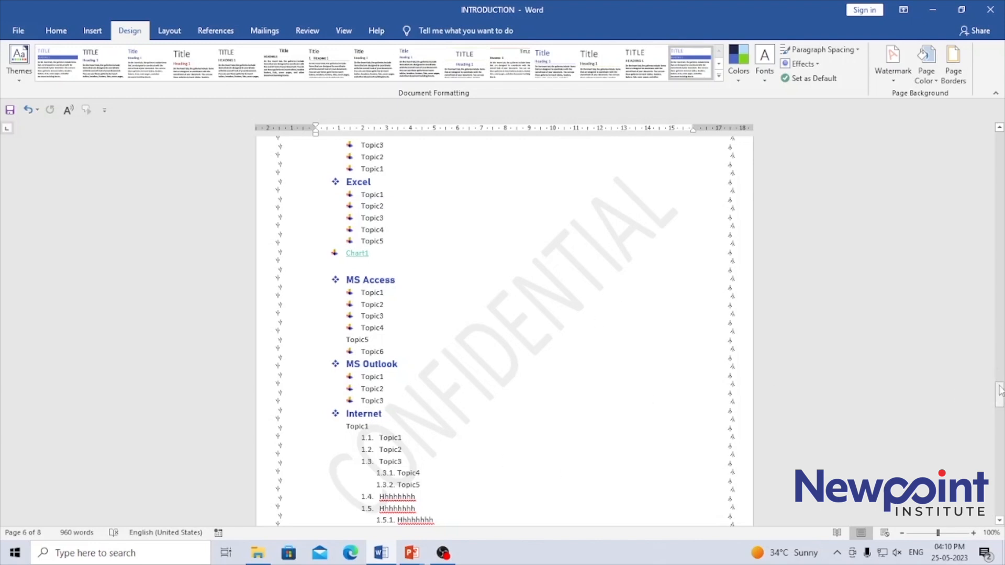
drag(1000, 400, 999, 494)
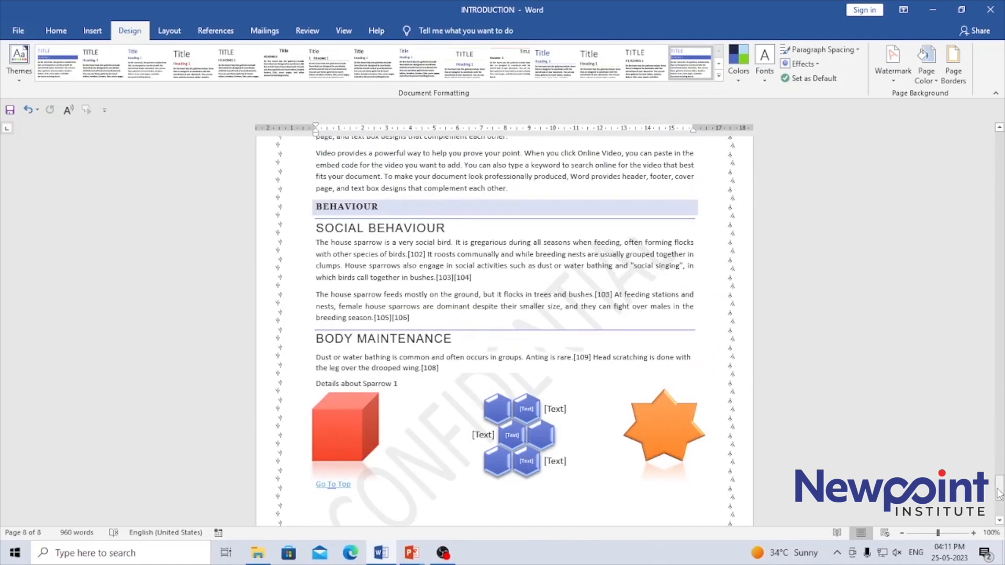
Step: Try the DO NOT COPY 1 watermark, followed by the horizontal SAMPLE 2 watermark
click(906, 74)
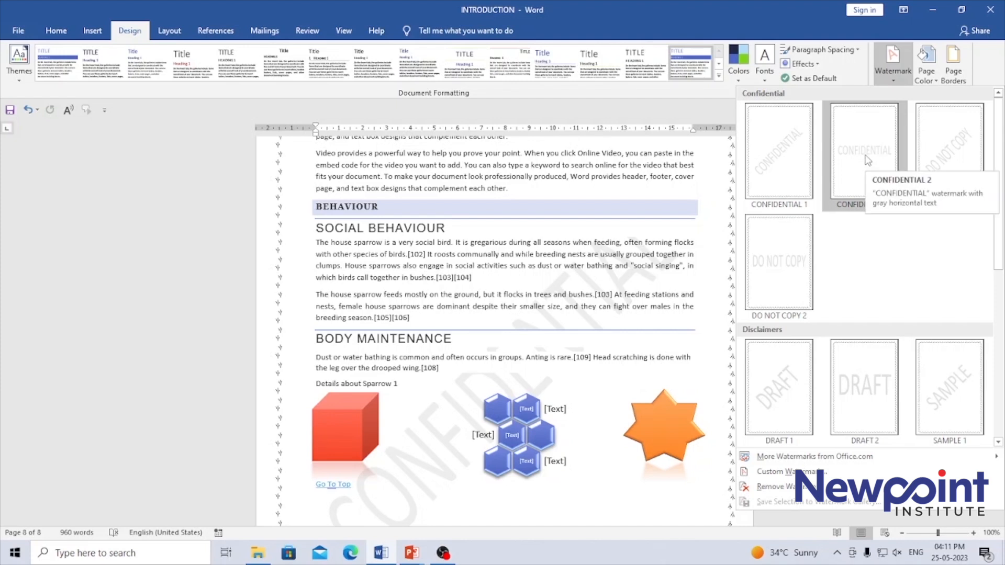
click(947, 153)
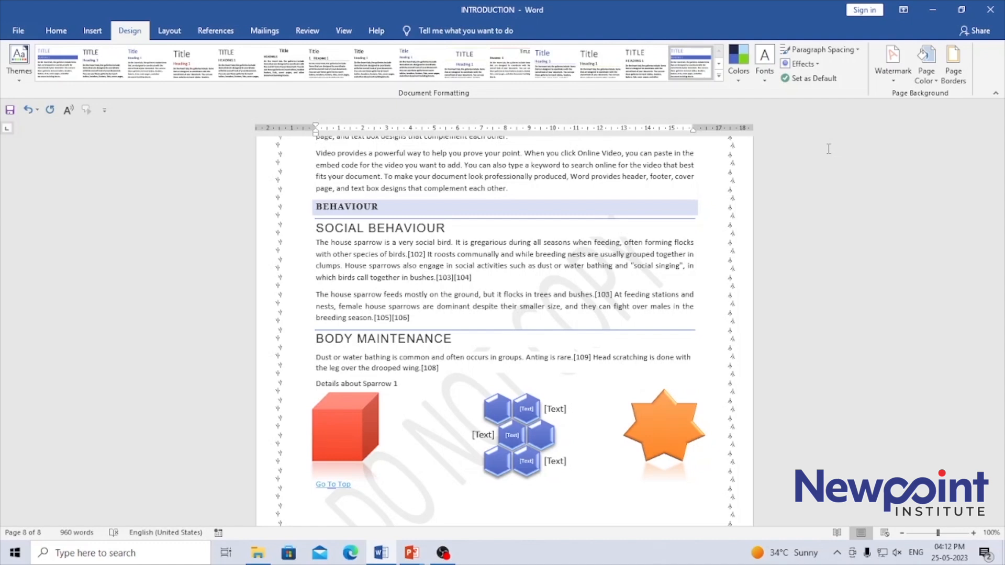
click(894, 71)
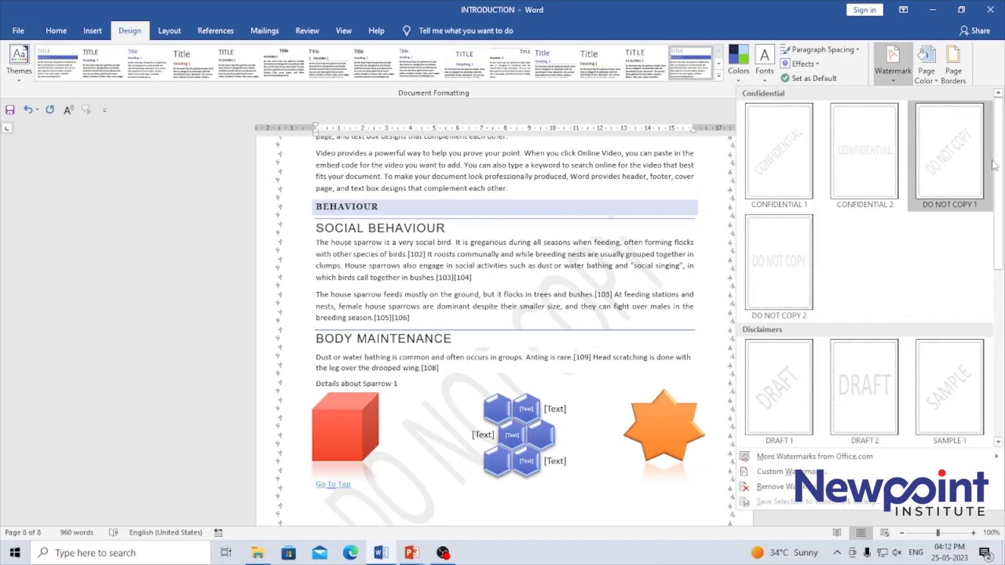
drag(999, 147, 999, 247)
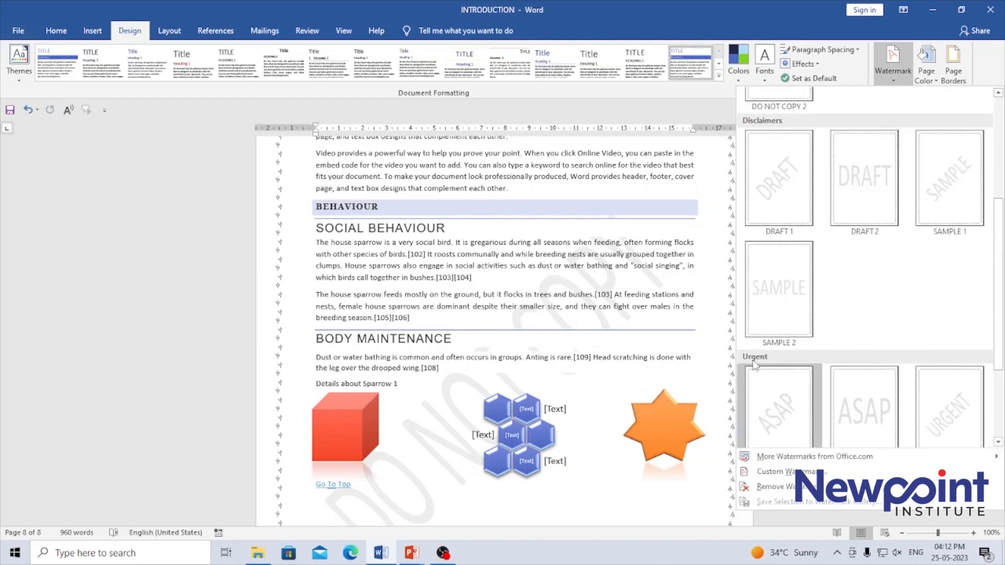
click(789, 276)
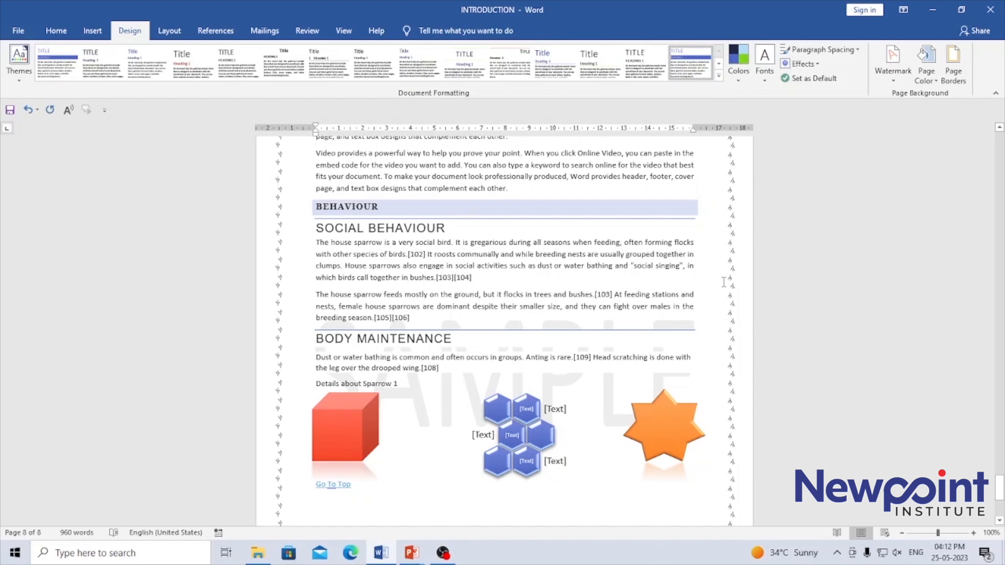
Step: Try the diagonal SAMPLE 1 watermark, followed by URGENT 1, and check it on an empty page
click(896, 68)
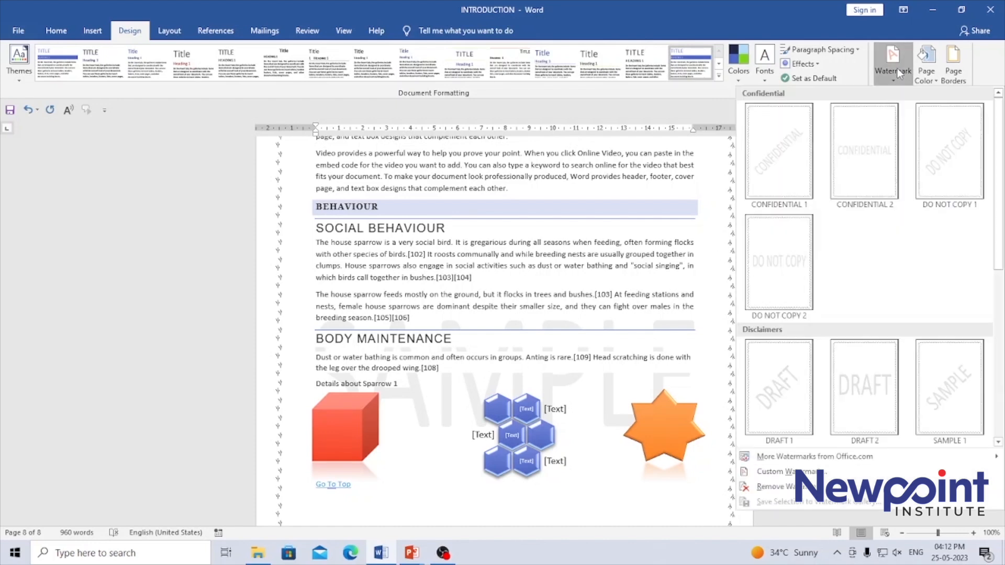
click(949, 390)
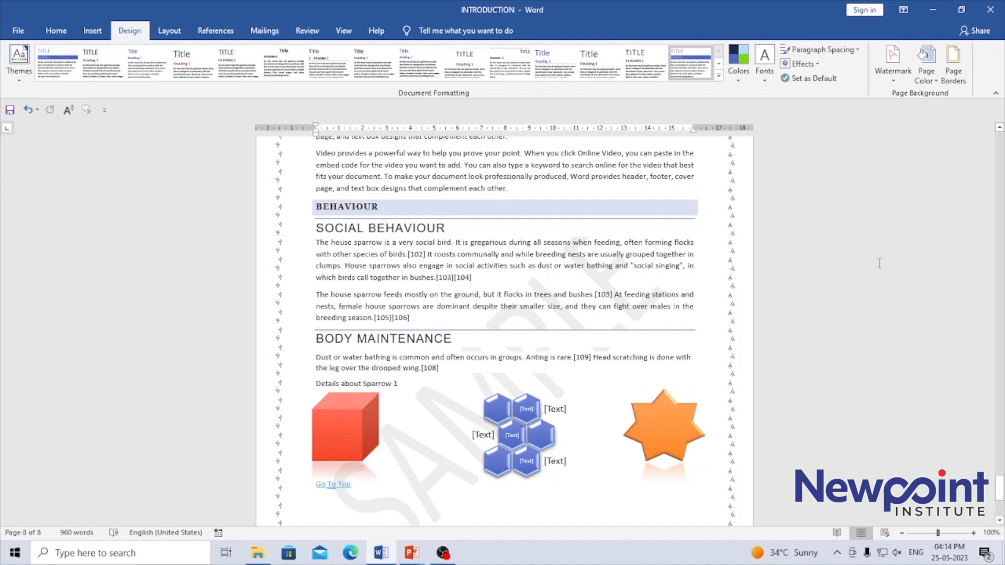
click(895, 76)
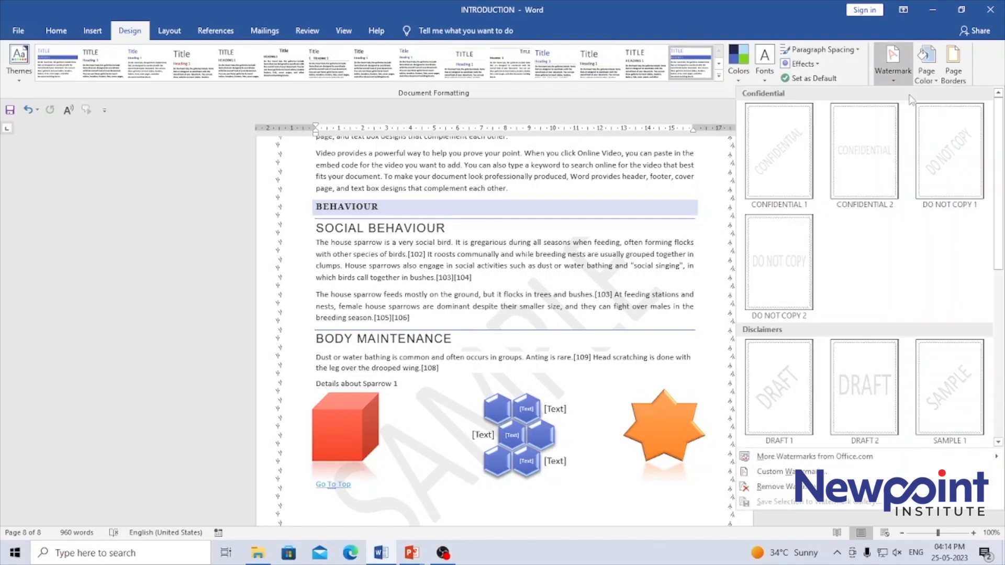
drag(998, 226, 997, 424)
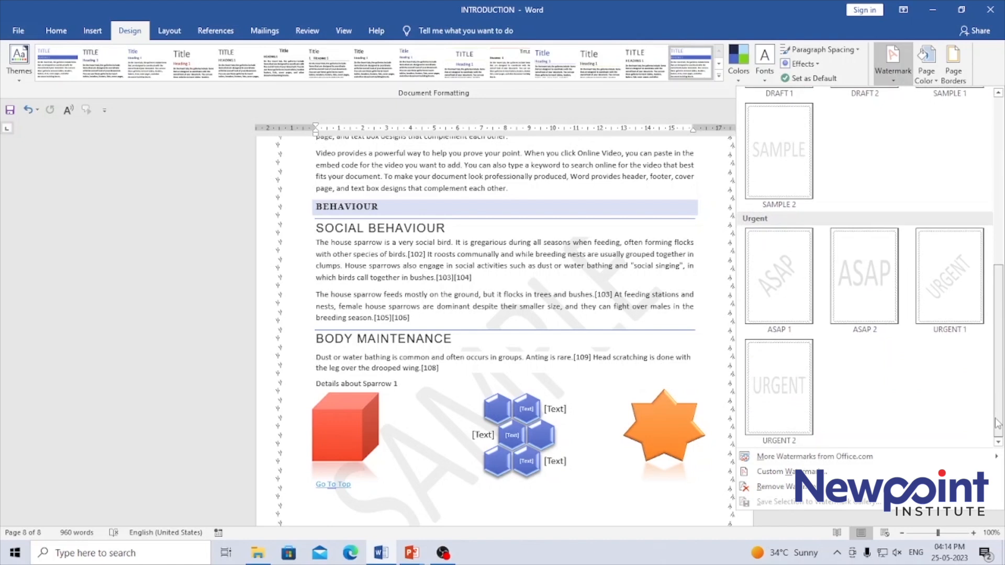
click(952, 271)
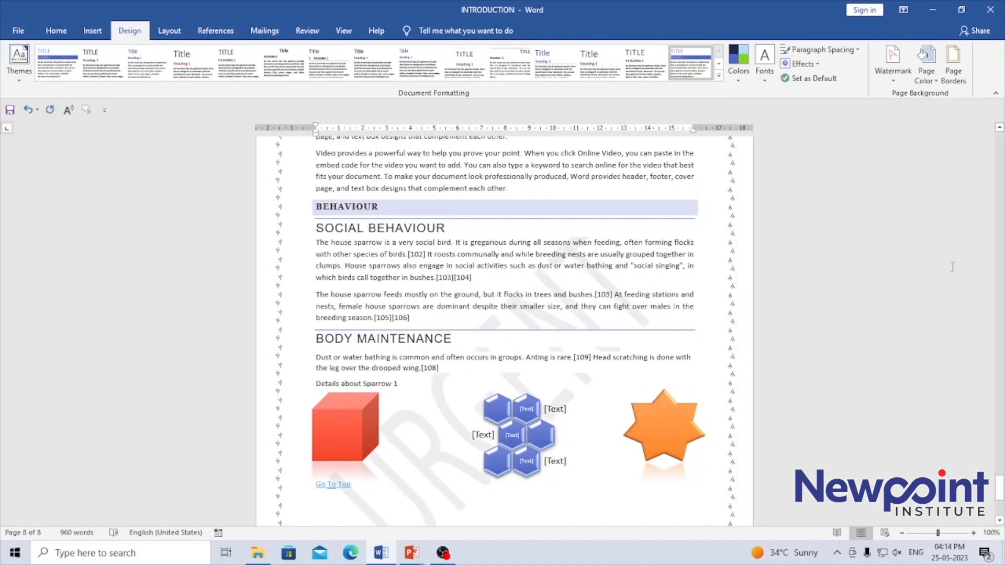
drag(998, 489, 997, 454)
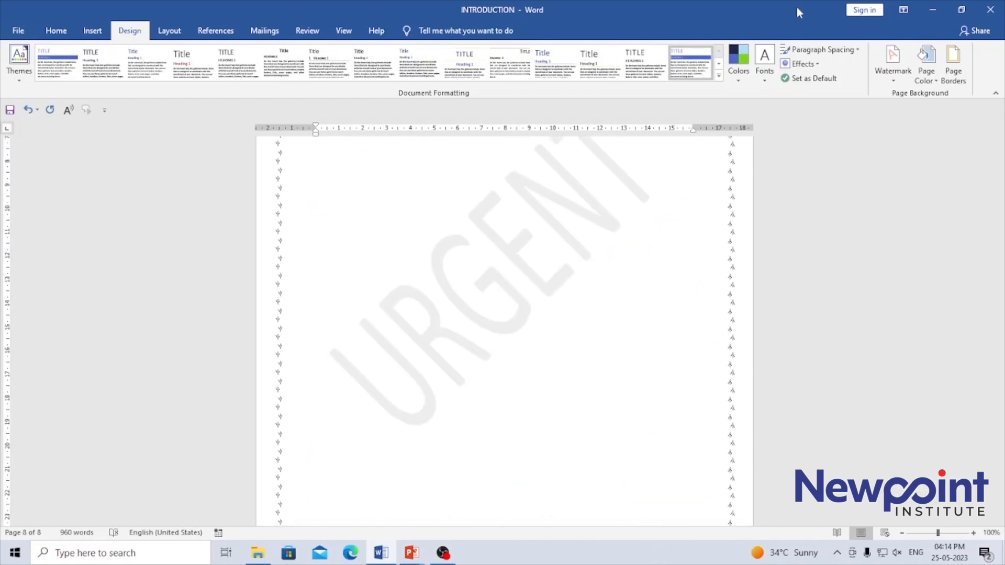
Step: Replace the watermark with the horizontal ASAP 2 design from the Urgent category
click(908, 73)
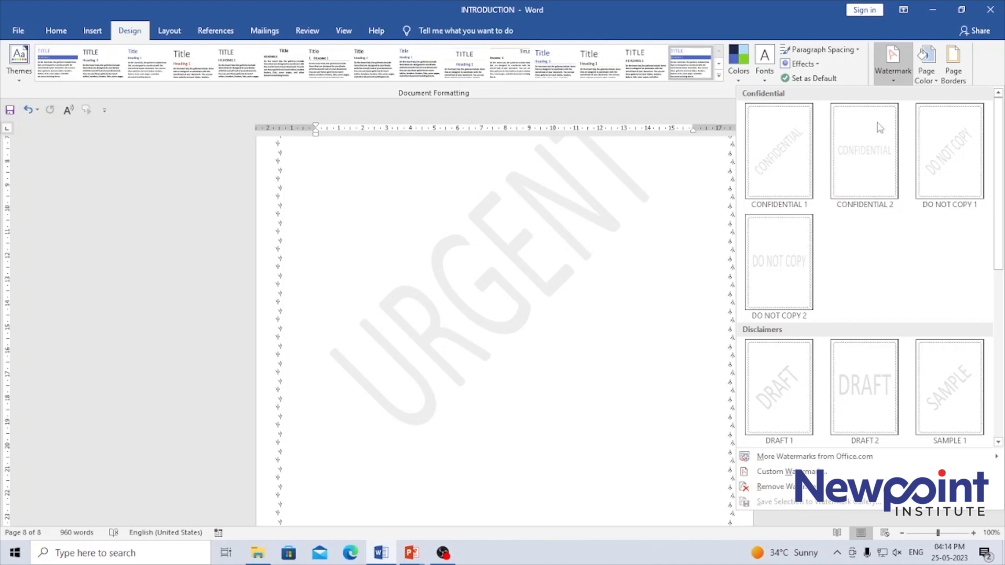
click(998, 442)
click(997, 441)
click(998, 442)
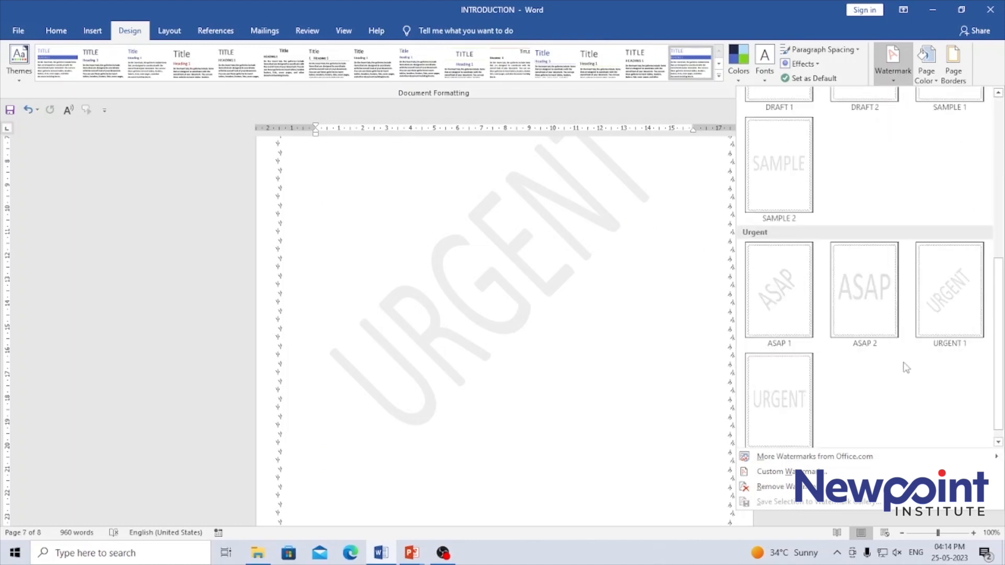
click(881, 283)
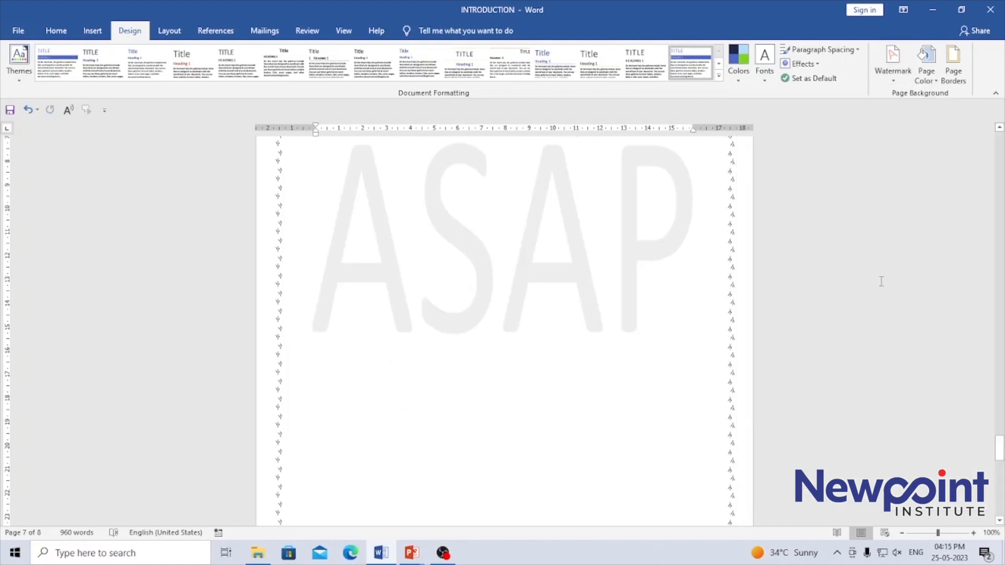
Step: Look through the remaining built-in watermarks and open the custom watermark settings
click(893, 68)
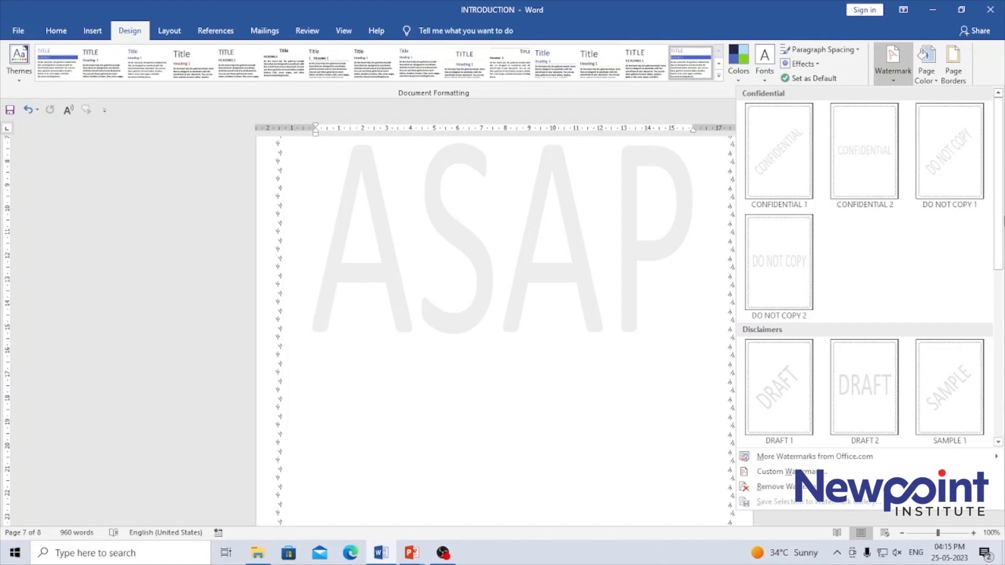
scroll(992, 210, down, 3)
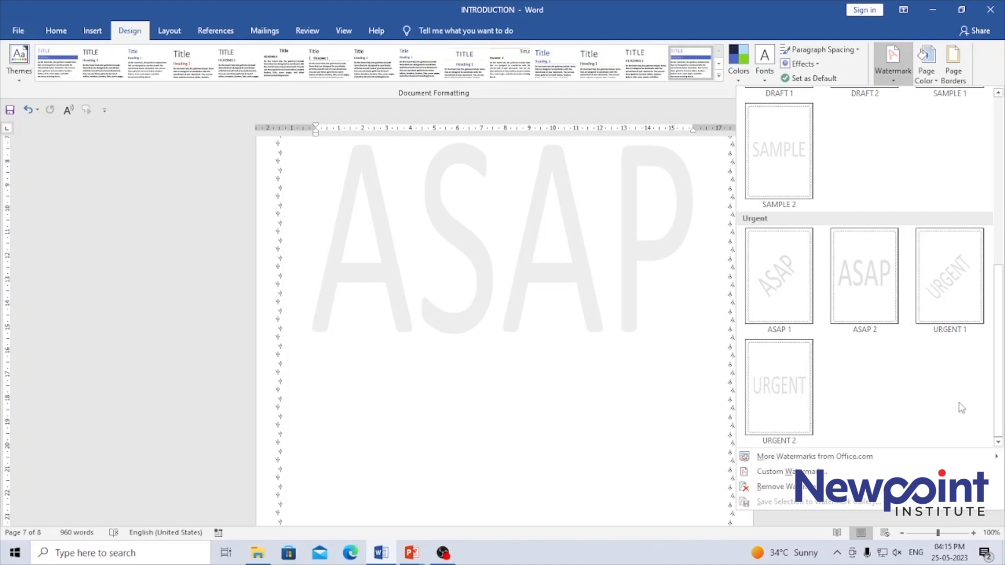
mouse_move(839, 455)
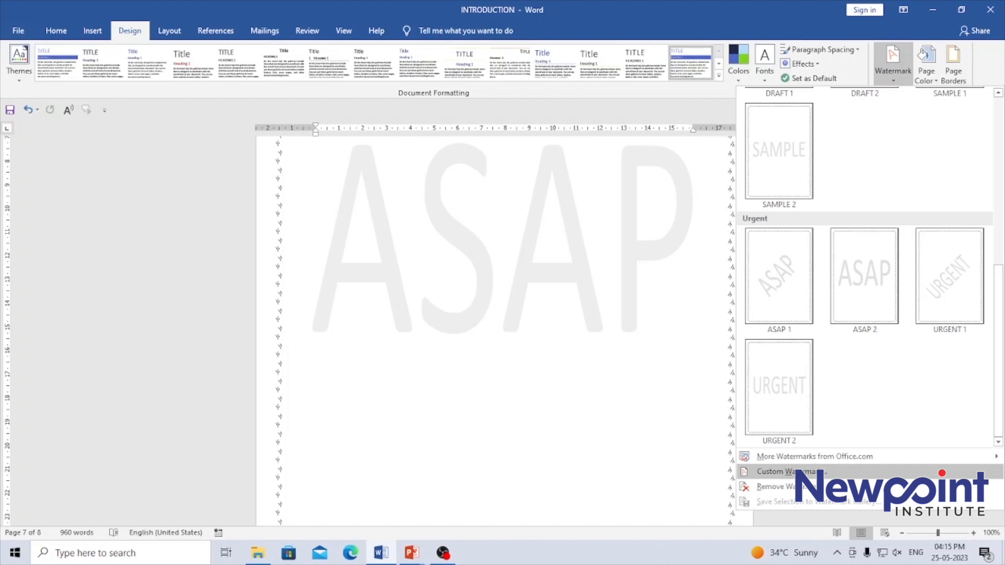
click(785, 471)
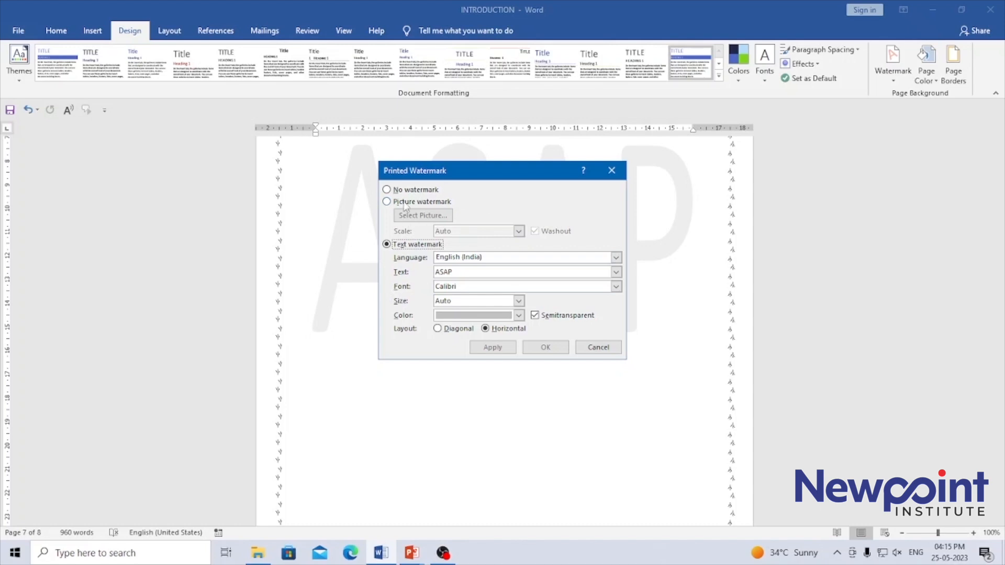
Step: Try the picture watermark option, browsing for an image from a file and viewing the available scale values
click(386, 189)
click(386, 202)
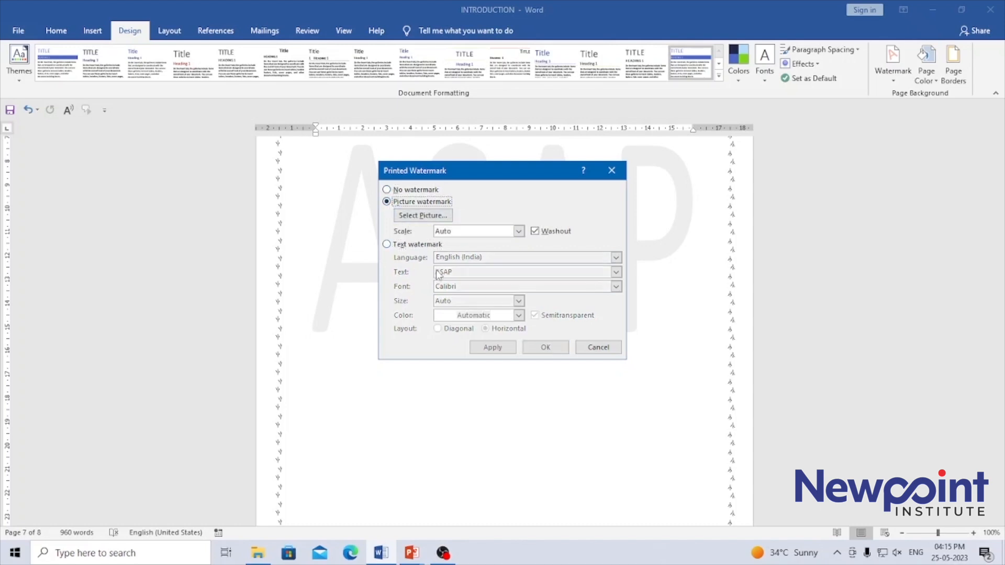
click(421, 219)
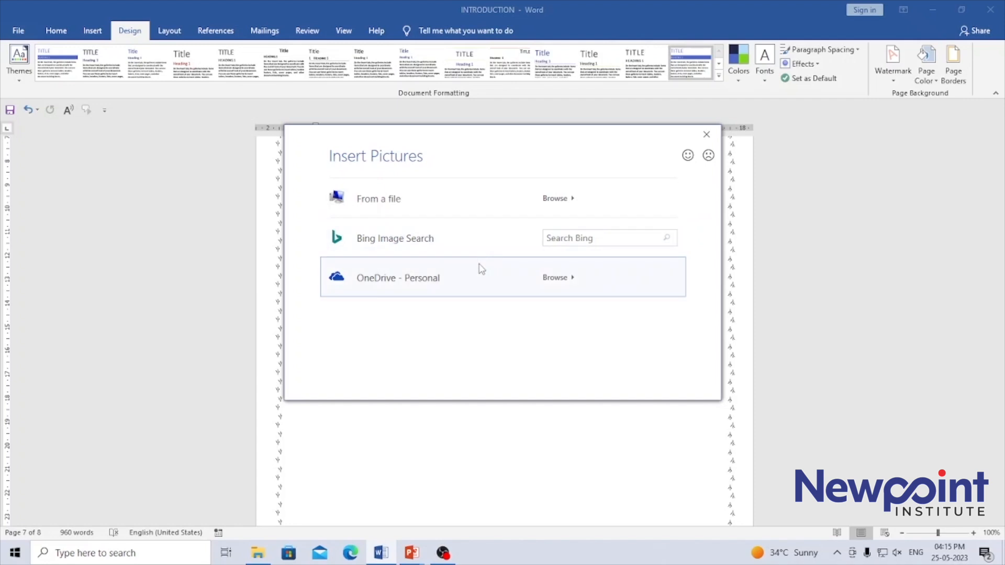
click(575, 204)
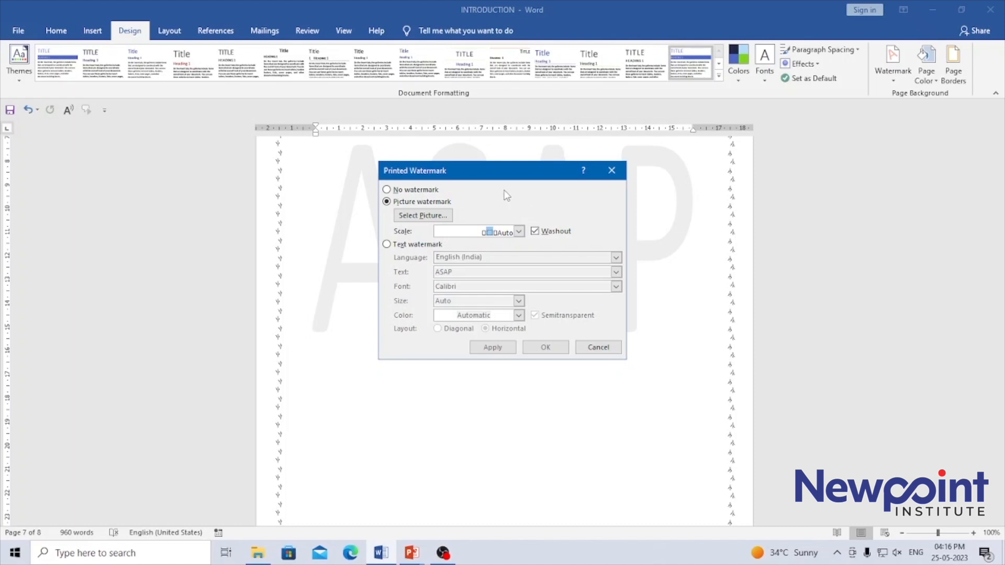
click(518, 231)
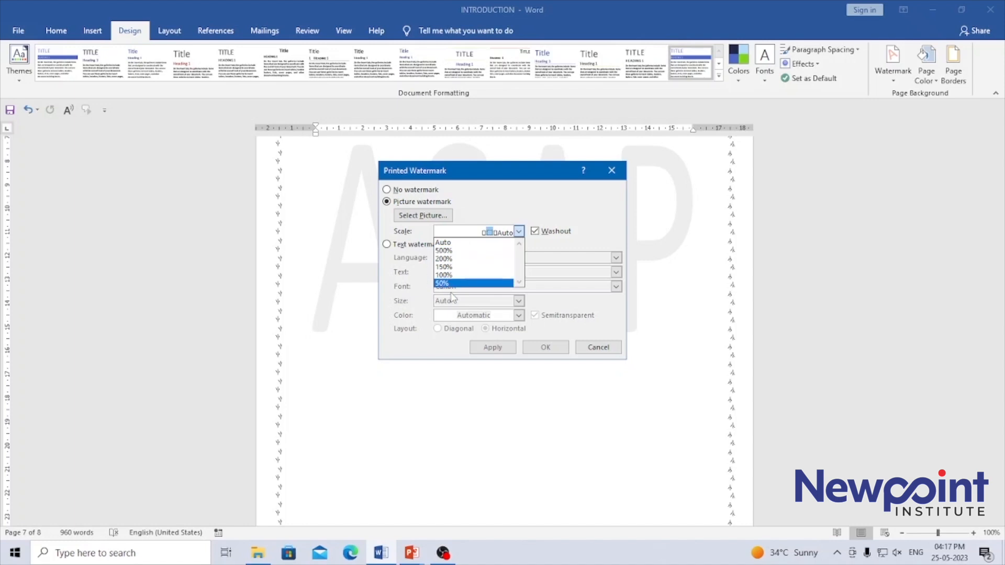
click(518, 191)
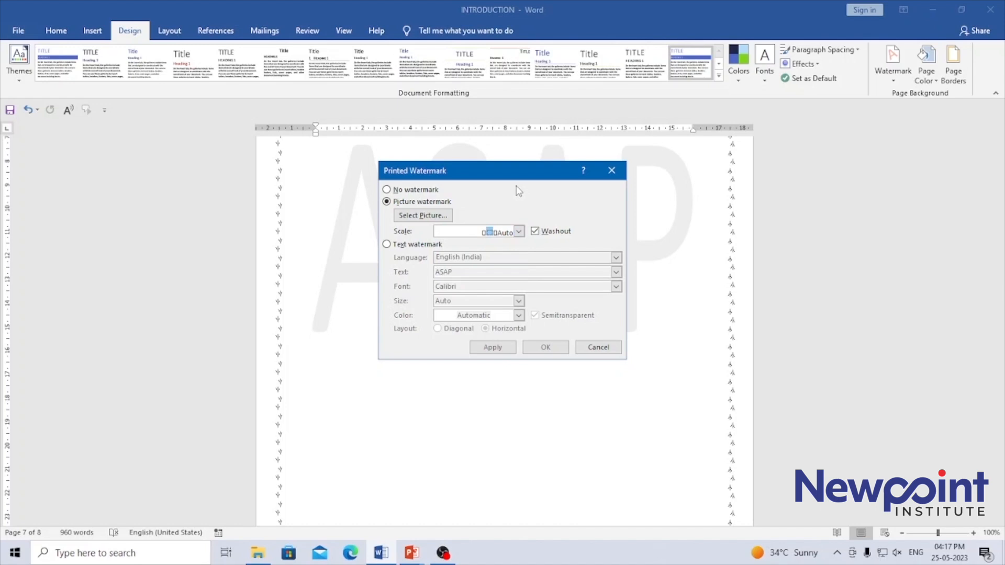
Step: Switch to a text watermark and view the available languages, keeping English (India)
click(387, 244)
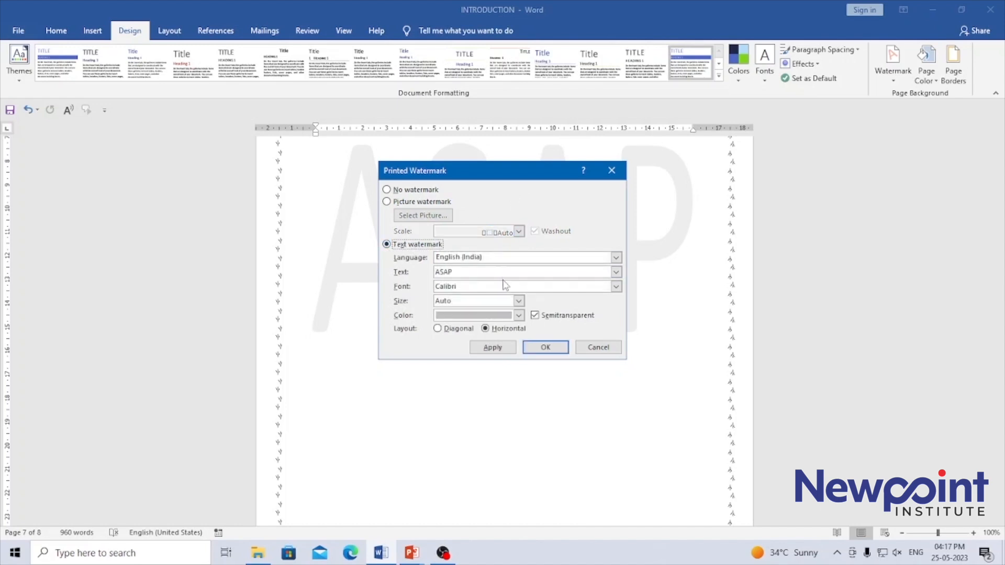
click(615, 257)
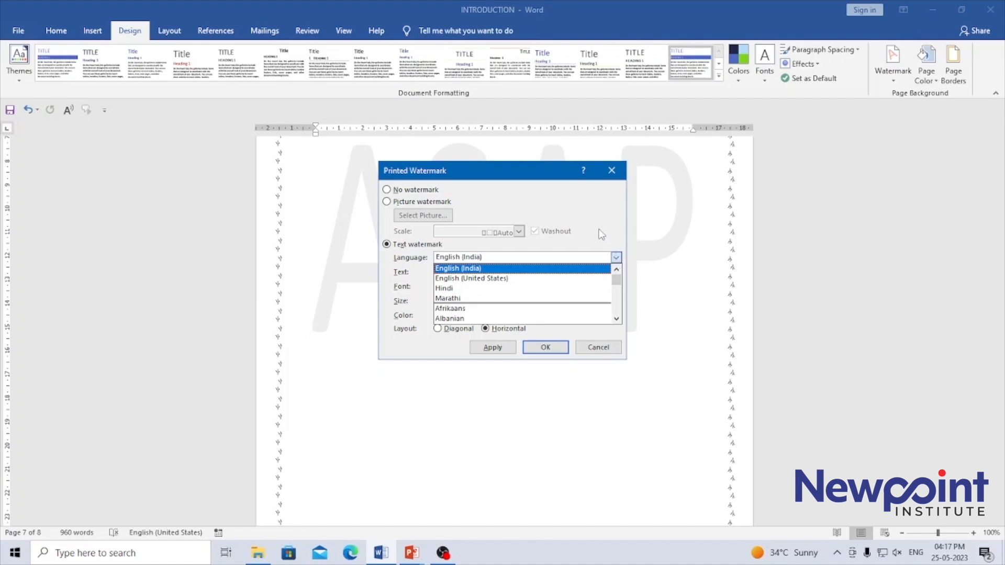
click(612, 220)
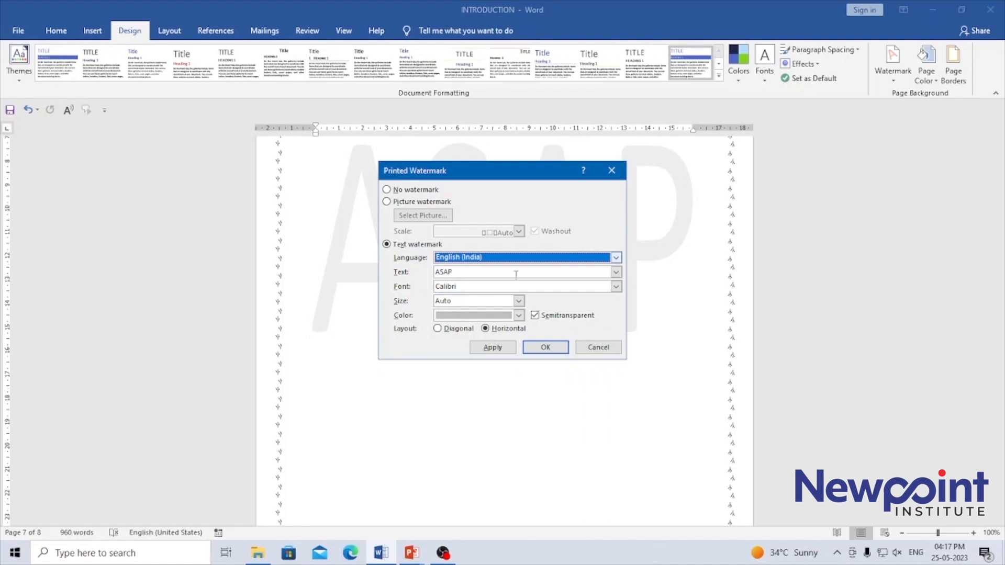
Step: View the available text, size and color options for the custom text watermark
click(616, 272)
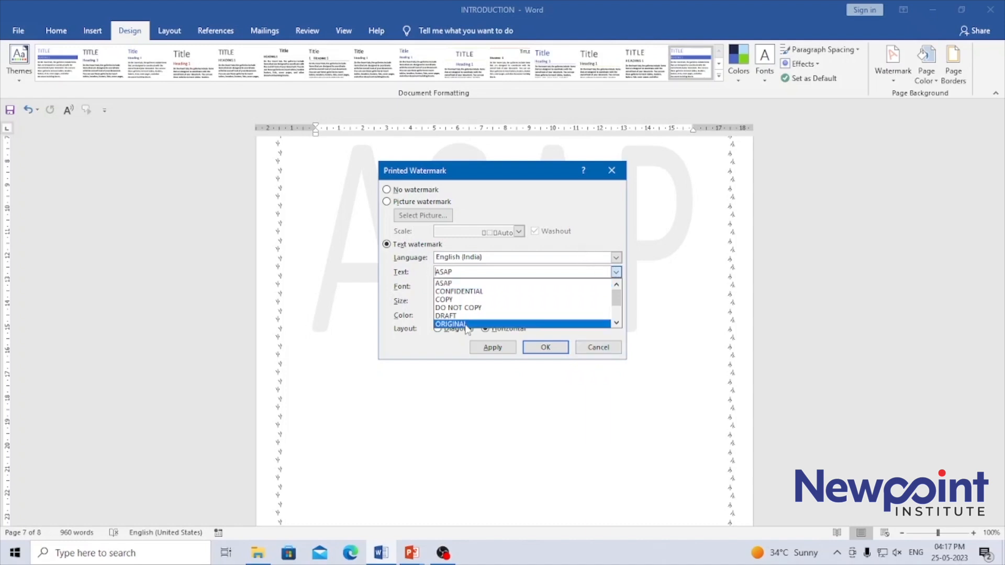
click(557, 199)
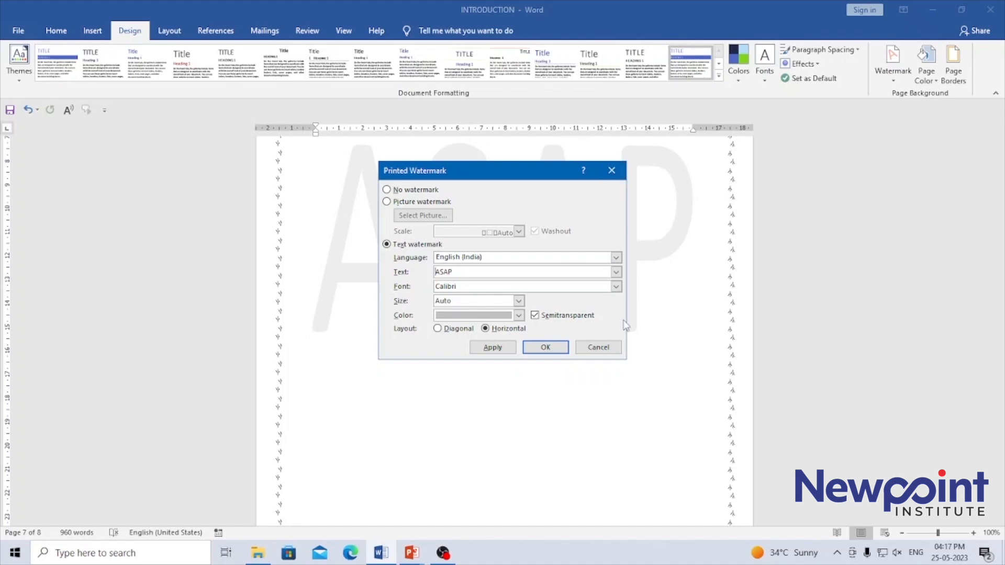
click(519, 301)
click(519, 302)
click(518, 316)
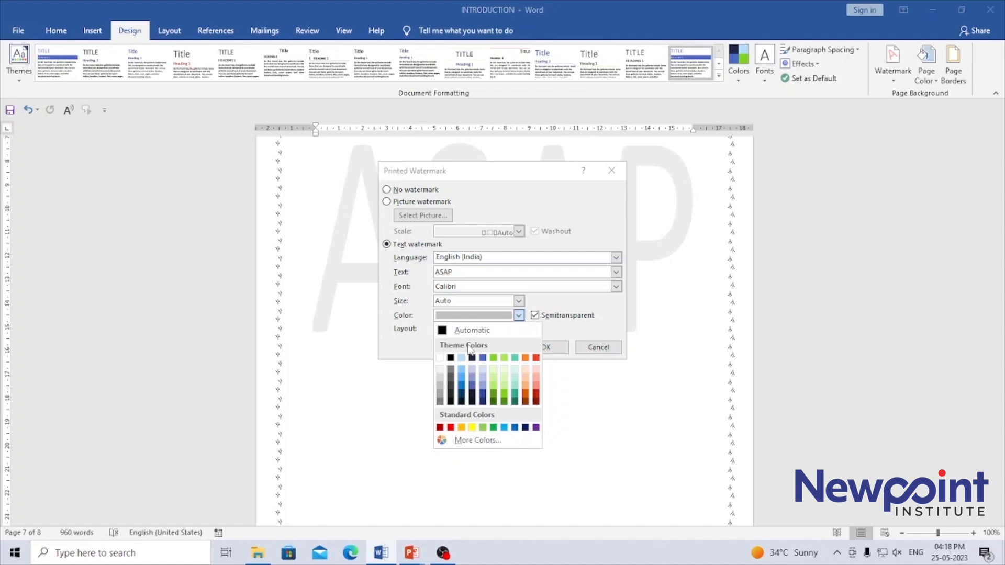
click(537, 175)
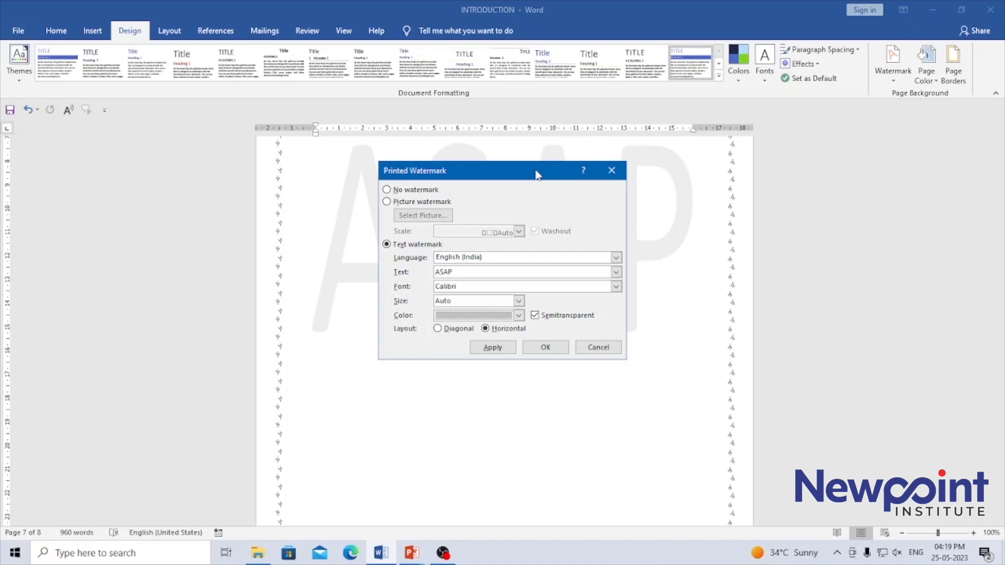
Step: Set the custom watermark text to DRAFT
click(615, 273)
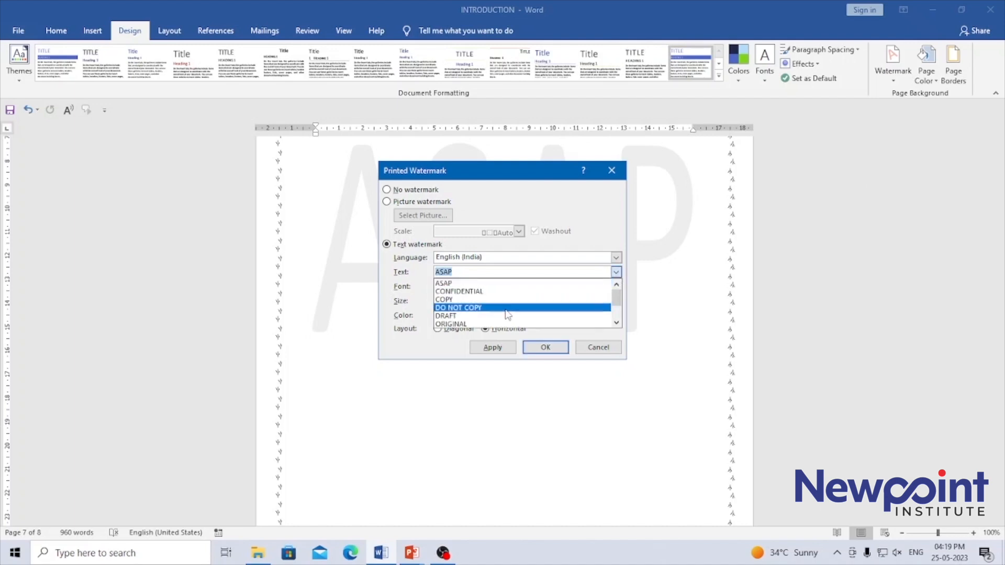
click(456, 316)
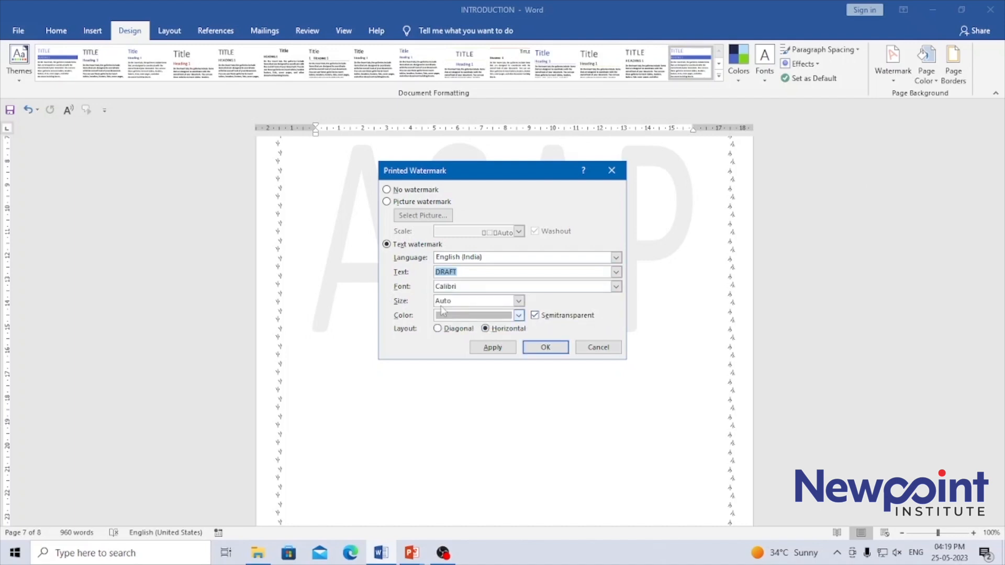
click(490, 272)
Step: Set the custom watermark text to ORIGINAL, chosen from the predefined texts
click(616, 273)
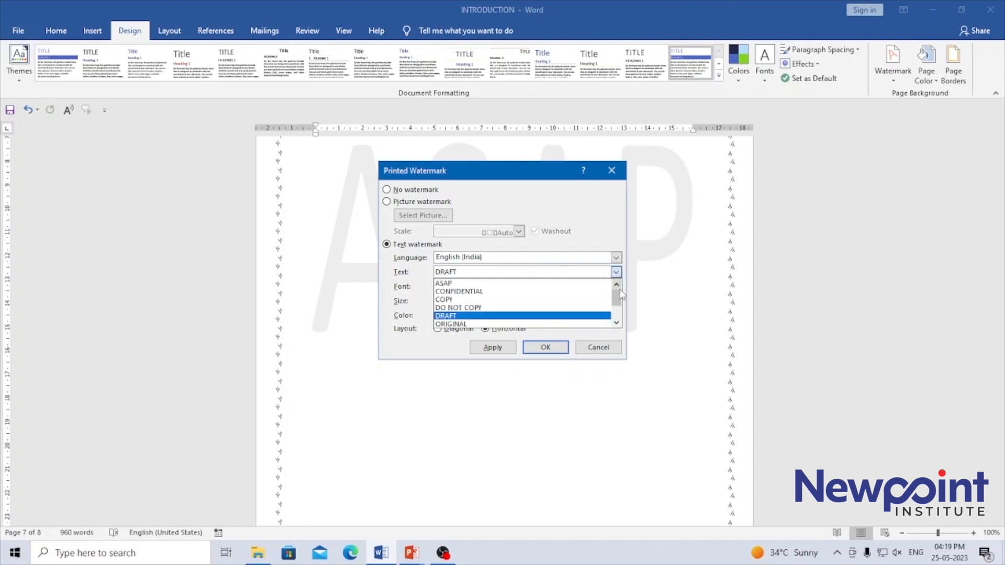
drag(617, 296, 618, 318)
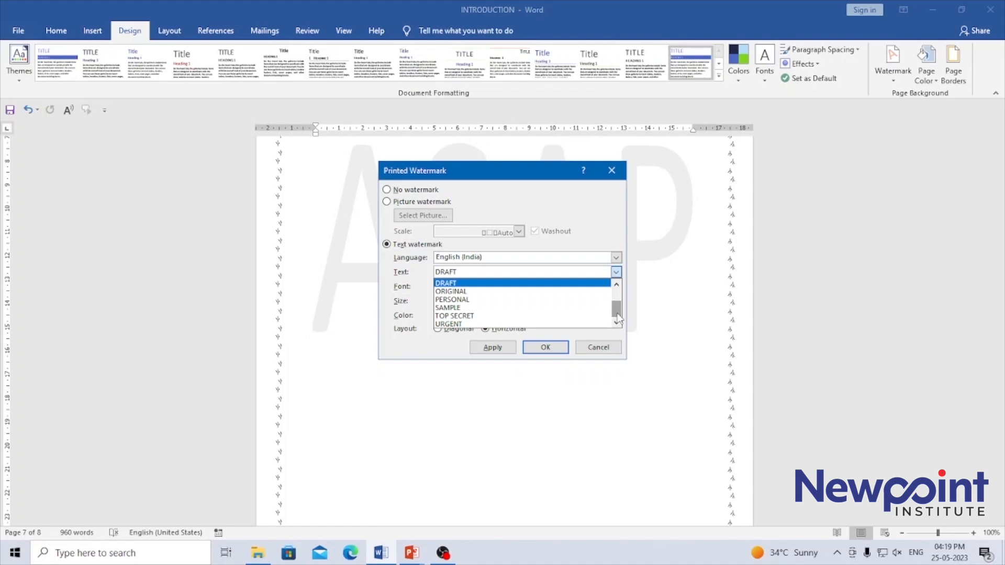
click(471, 292)
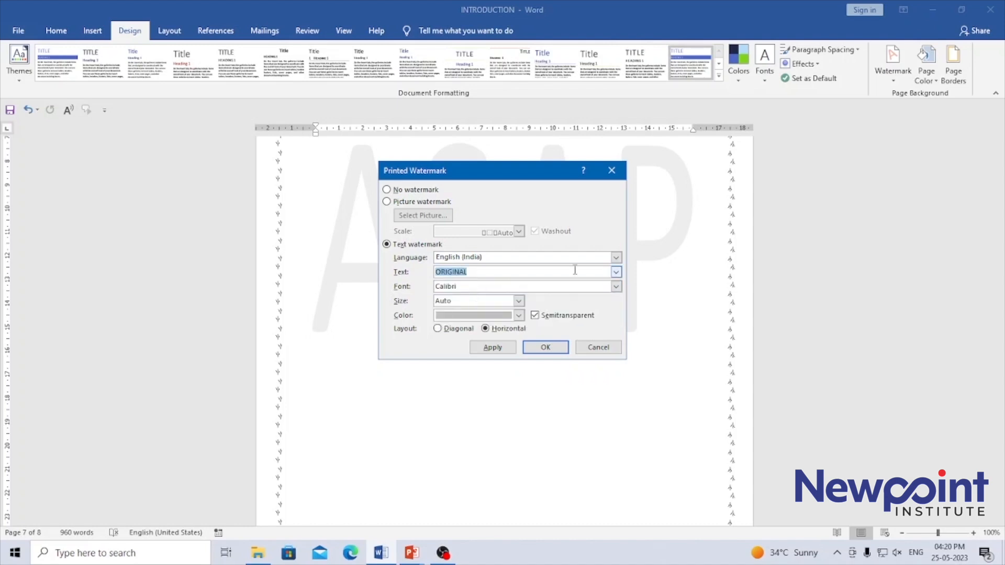
click(617, 275)
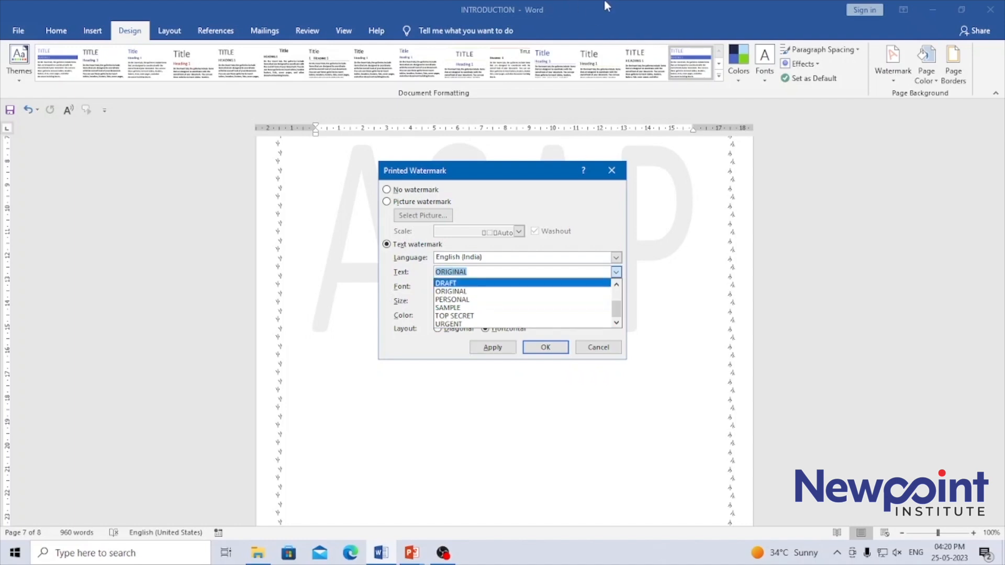
click(491, 201)
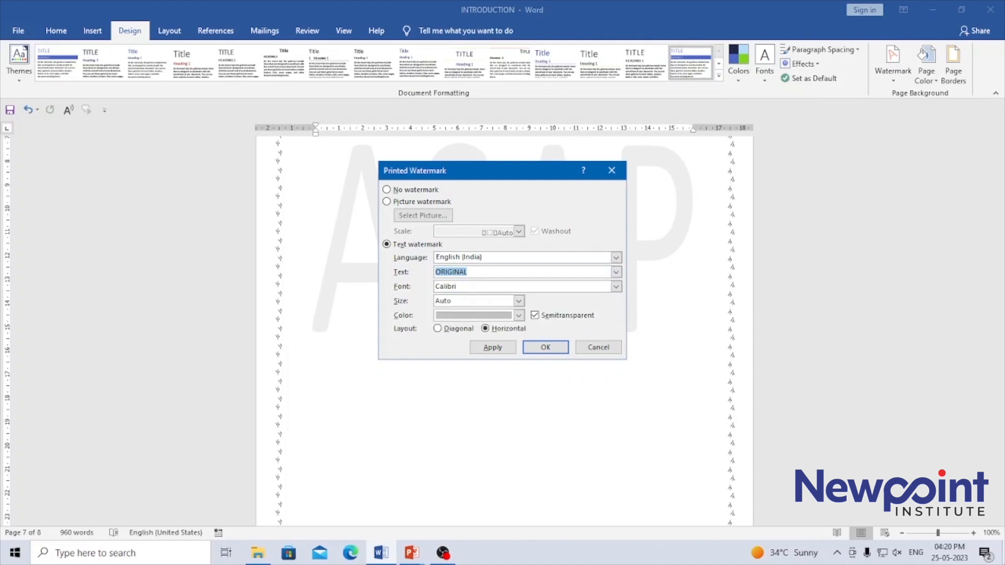
Step: Try the diagonal layout for the watermark and return it to horizontal
click(451, 331)
click(487, 331)
click(450, 330)
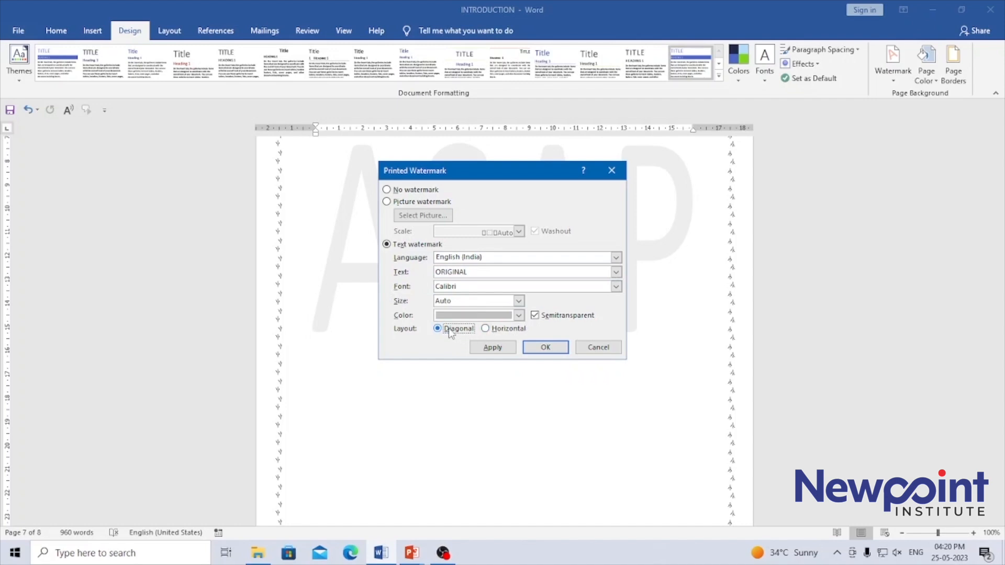
click(496, 329)
Step: Try a pale red watermark color, switch to pale green and apply the horizontal ORIGINAL watermark
click(519, 315)
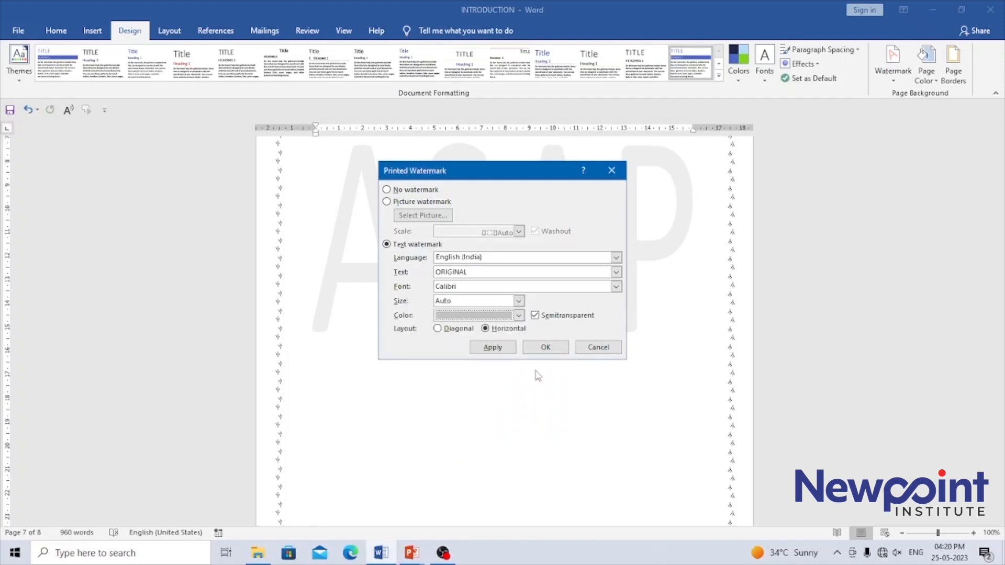
click(518, 316)
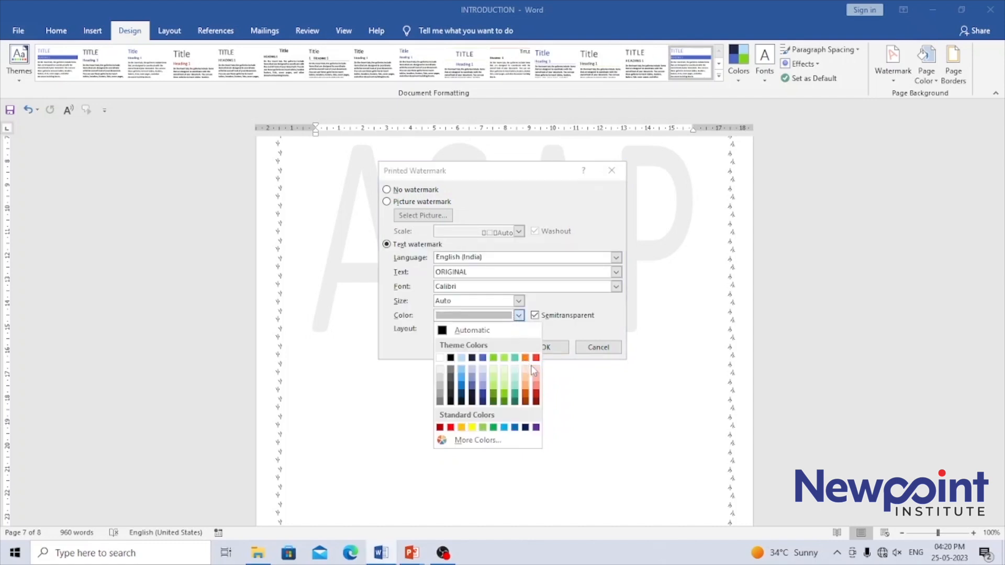
click(535, 370)
click(518, 316)
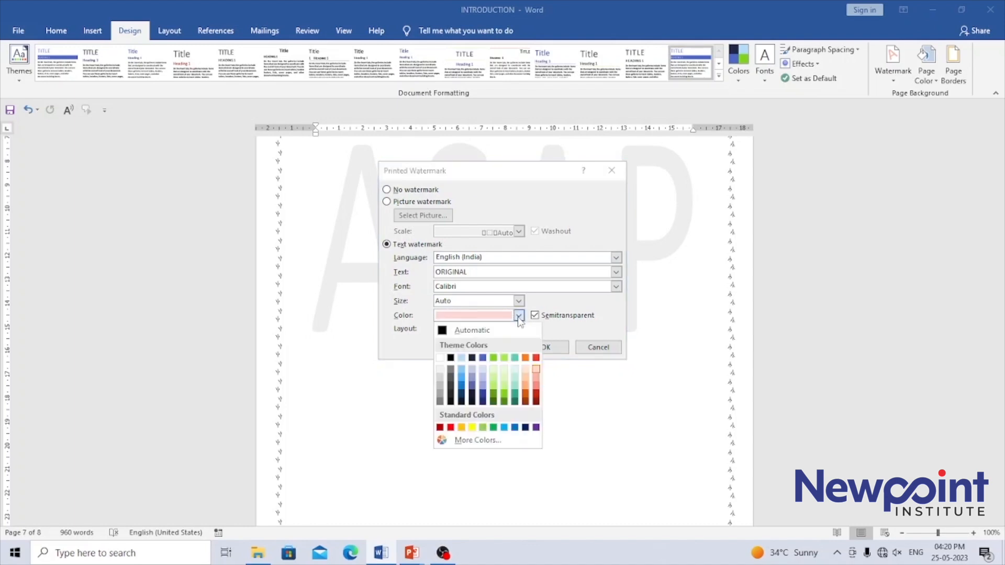
click(505, 371)
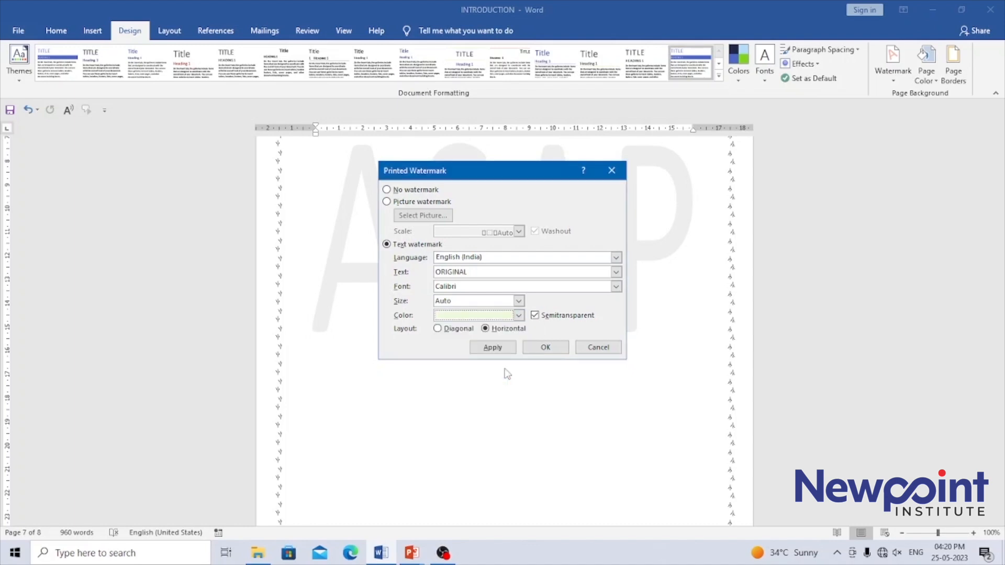
click(495, 348)
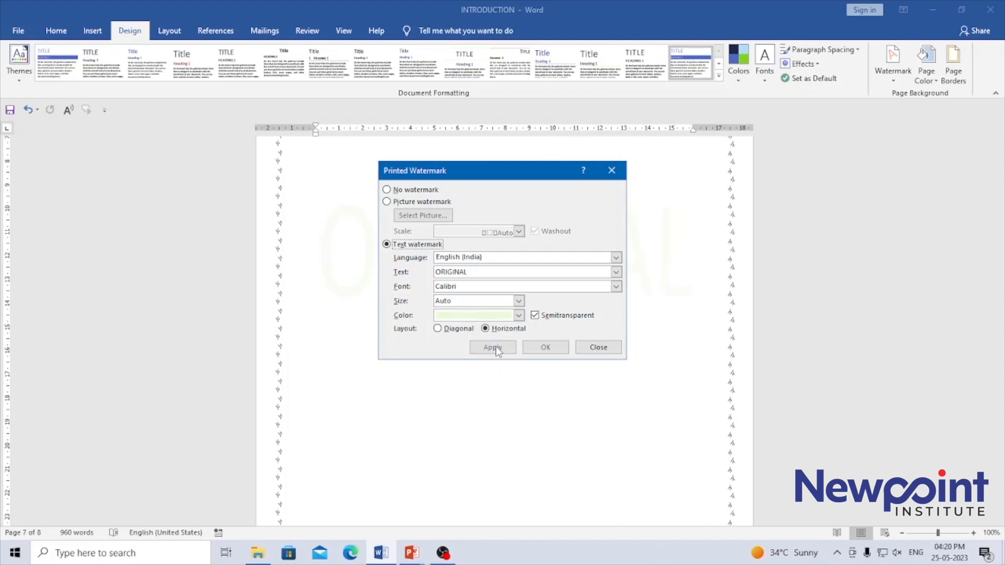
Step: Change the ORIGINAL watermark's color to light orange and apply it to the document
drag(505, 171, 724, 206)
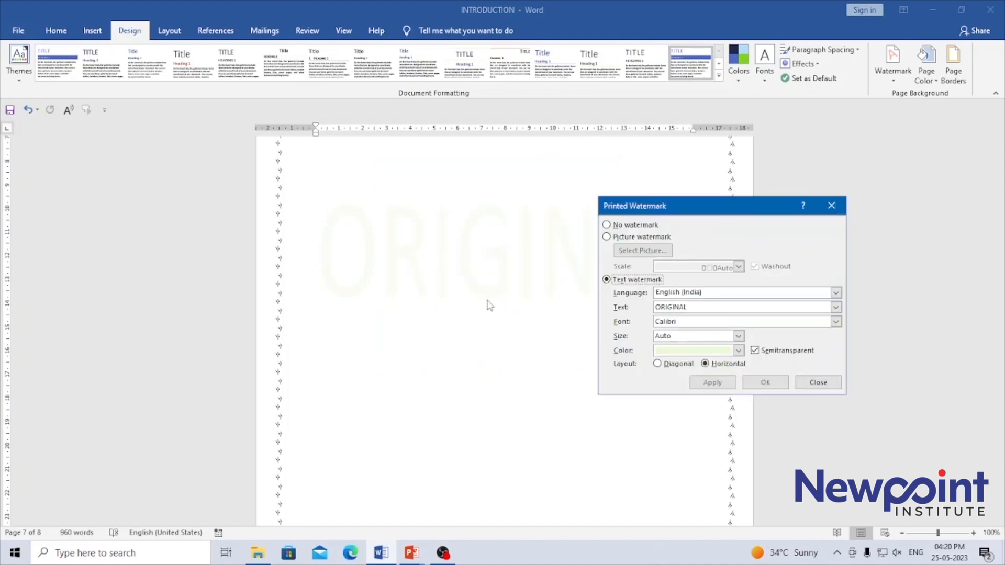
click(738, 351)
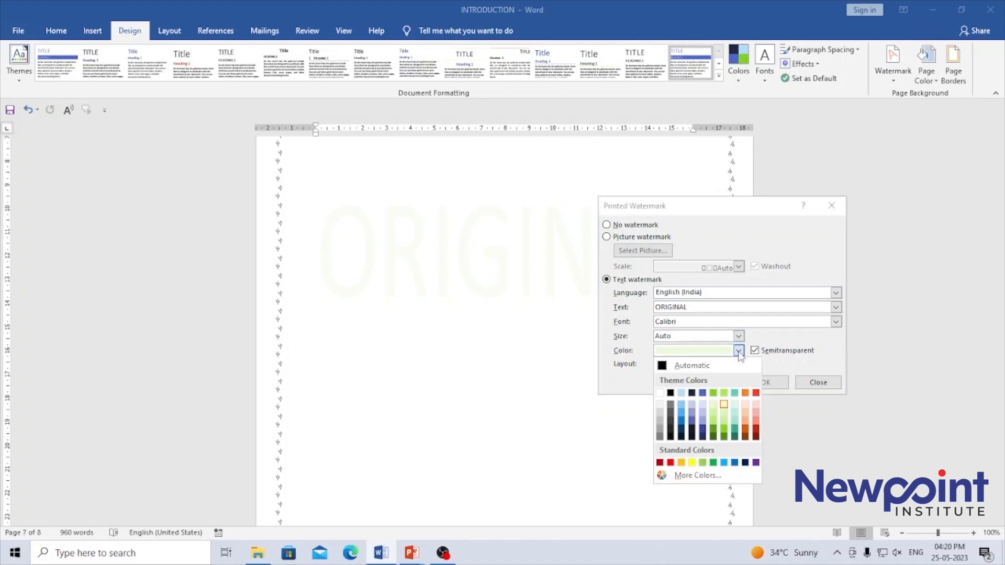
click(745, 415)
click(712, 382)
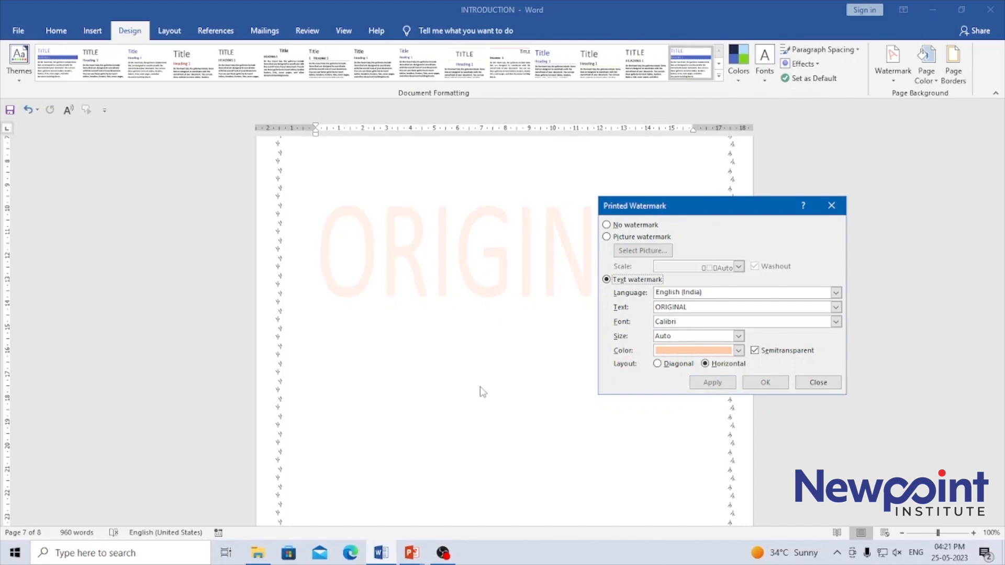
Step: Apply the diagonal layout to the light orange ORIGINAL watermark
drag(635, 206, 647, 234)
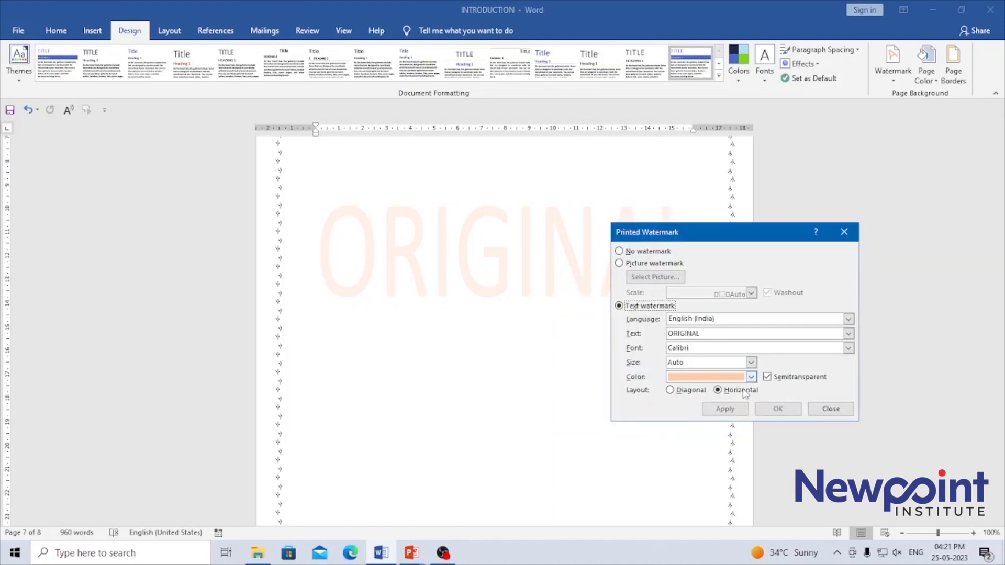
click(671, 390)
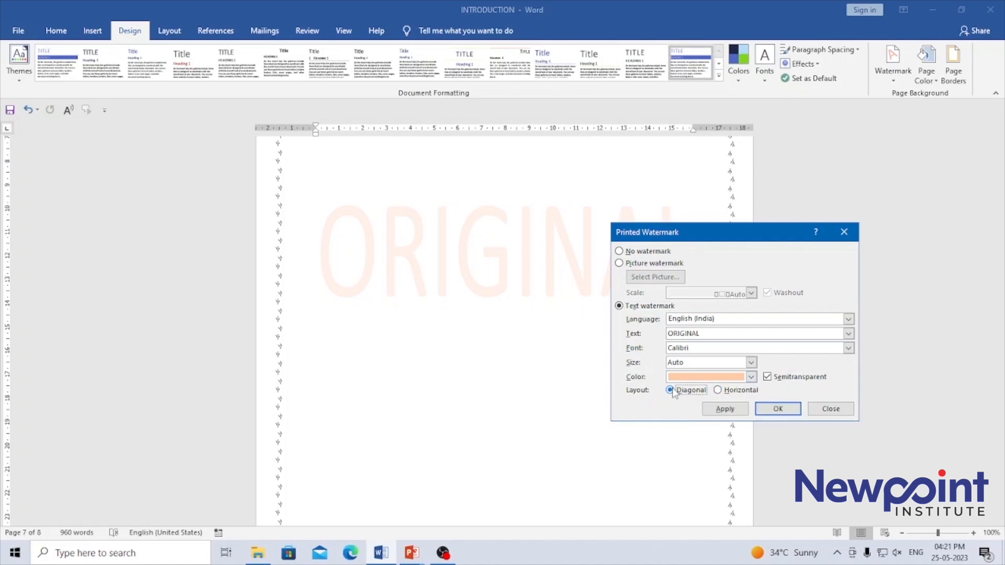
click(723, 410)
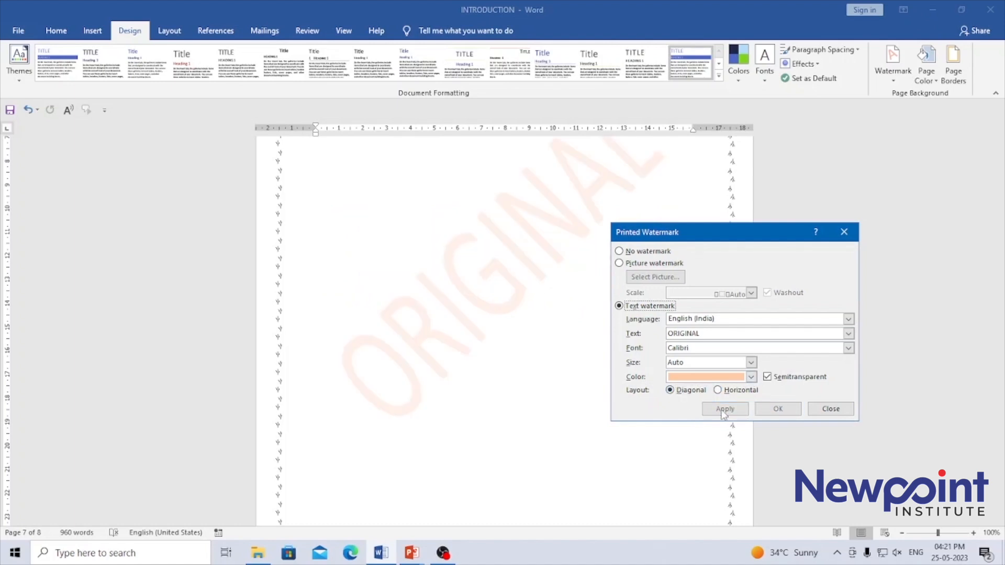
Step: Apply the horizontal layout to the ORIGINAL watermark and close the watermark settings
click(717, 391)
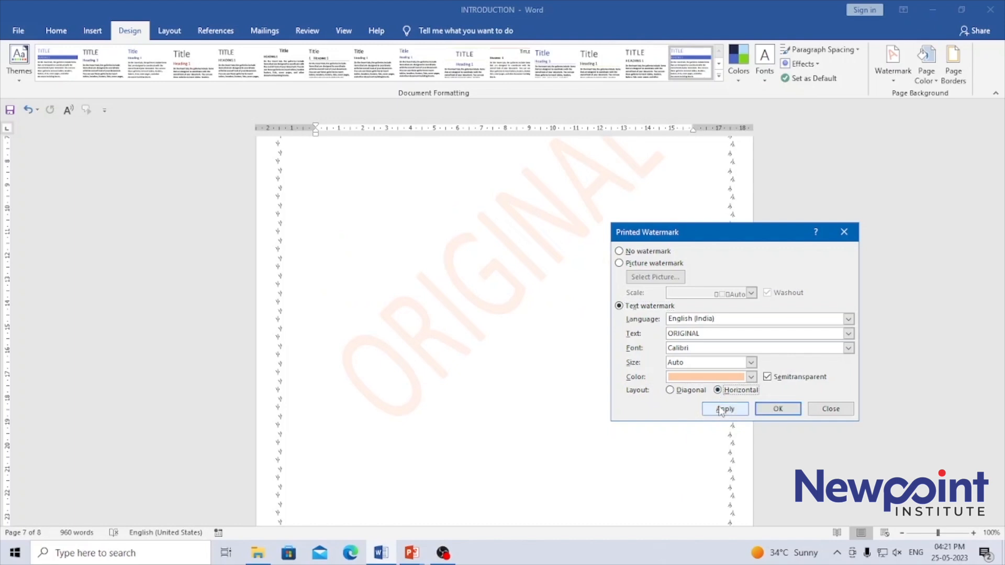
click(721, 411)
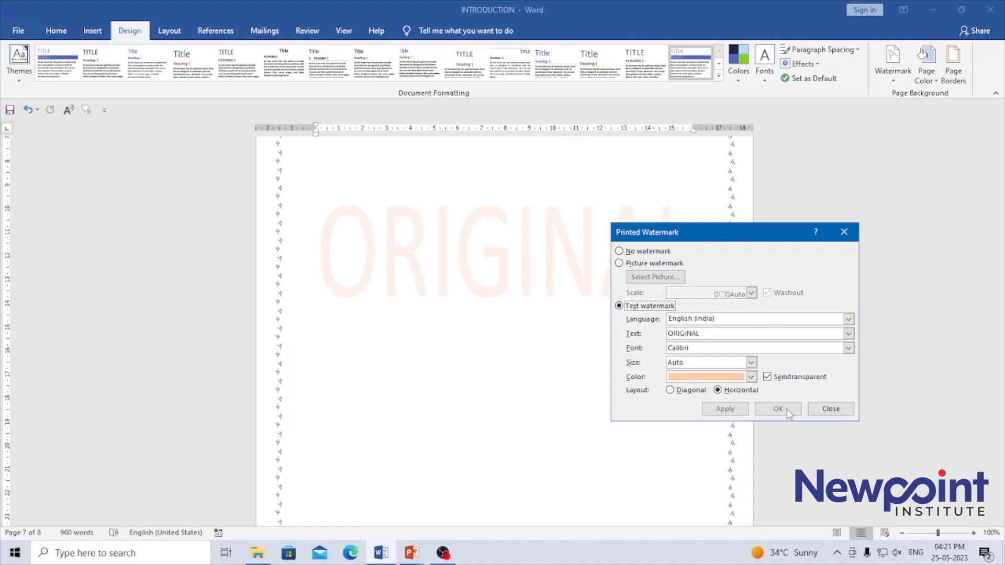
click(830, 408)
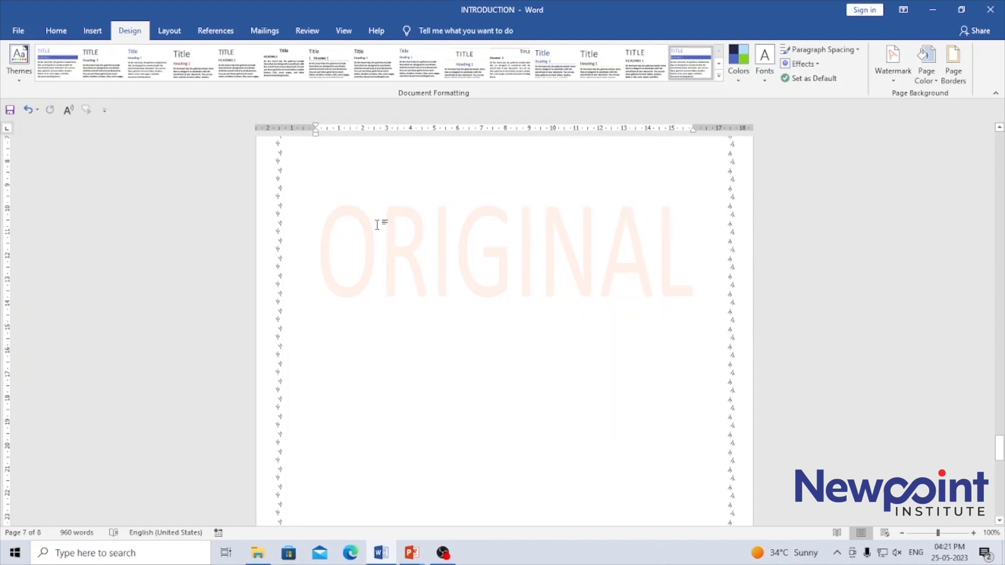
Step: Try to select the ORIGINAL watermark text directly on the page and undo the last change
drag(351, 250, 624, 241)
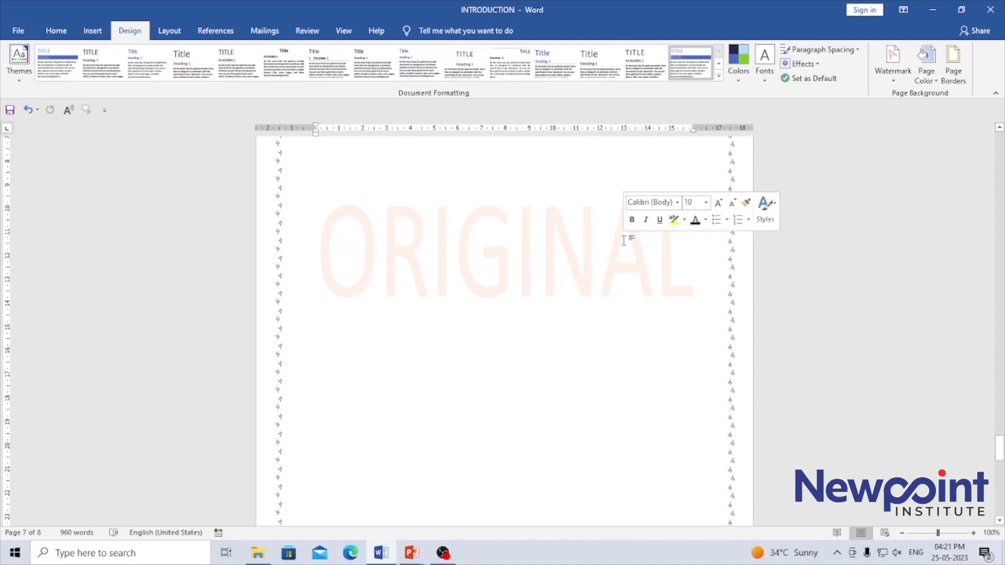
key(ctrl+z)
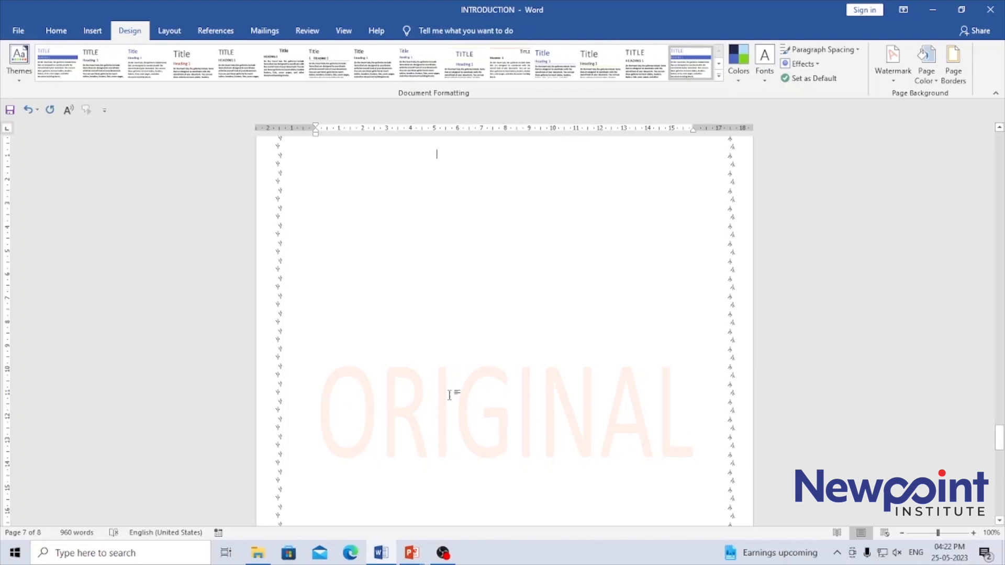
Step: Enter the text "This is good" in the blank area above the ORIGINAL watermark on page 7
text(thi)
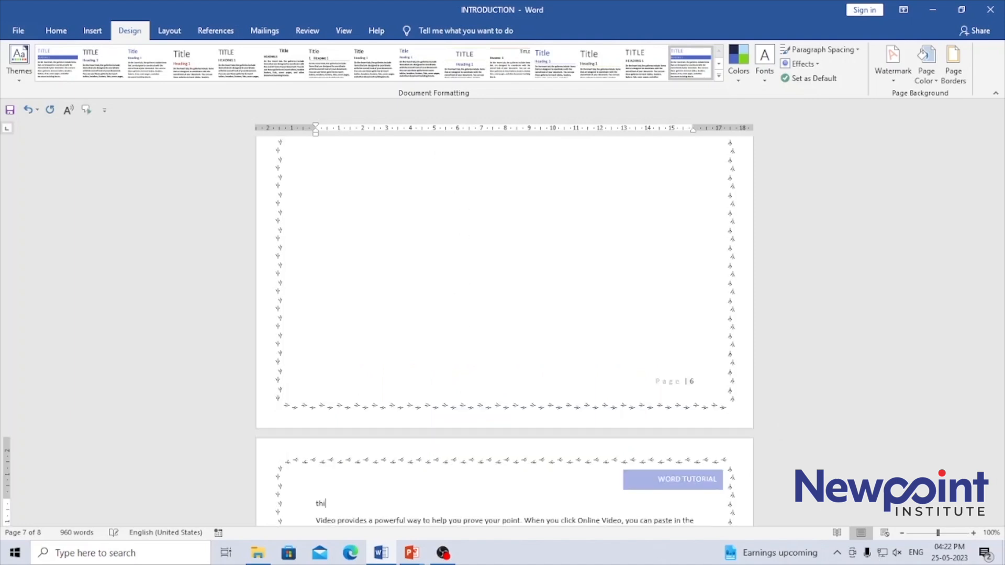
key(BackSpace)
key(BackSpace)
key(BackSpace)
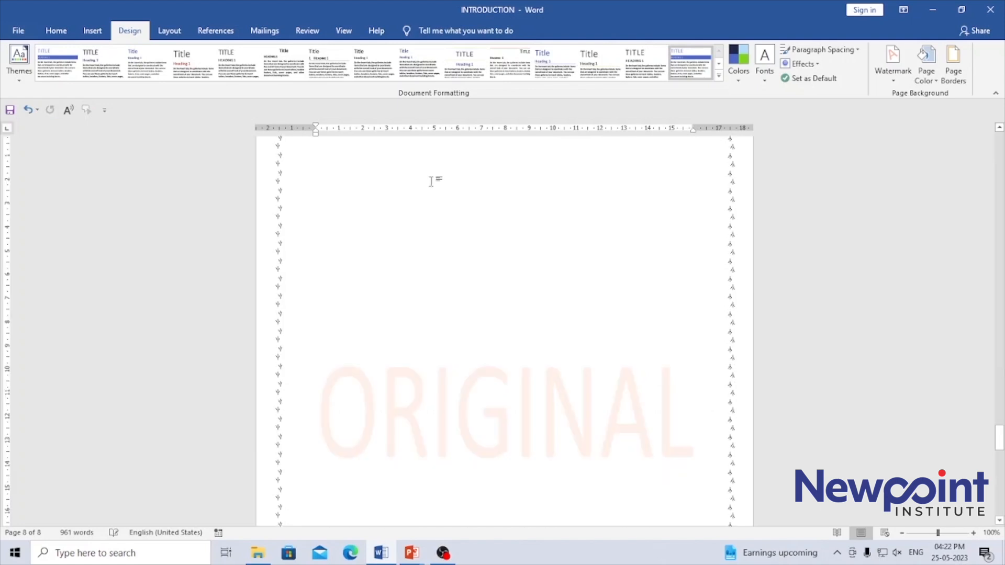
text(This is)
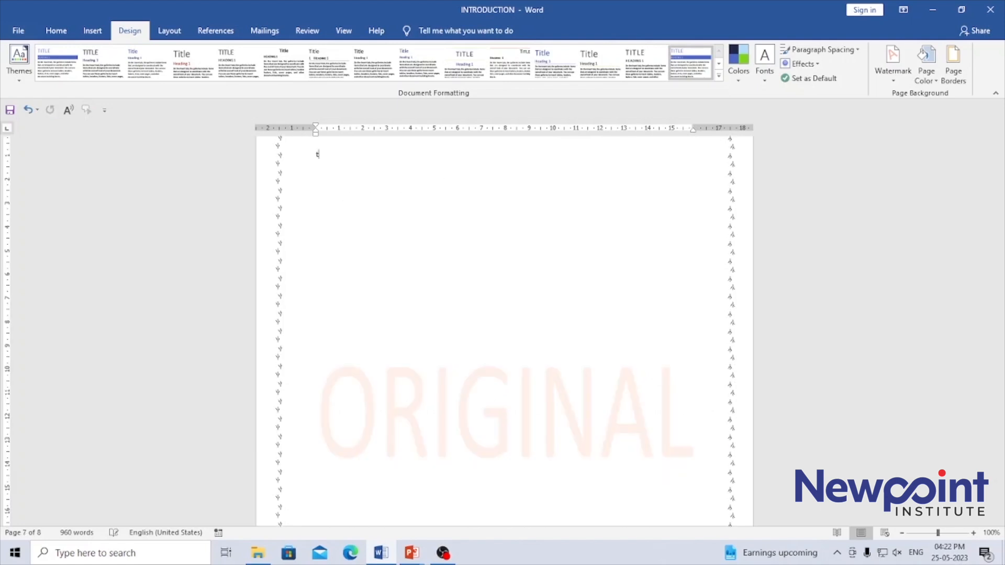
text( good)
Step: Remove the ORIGINAL watermark from the document
click(894, 82)
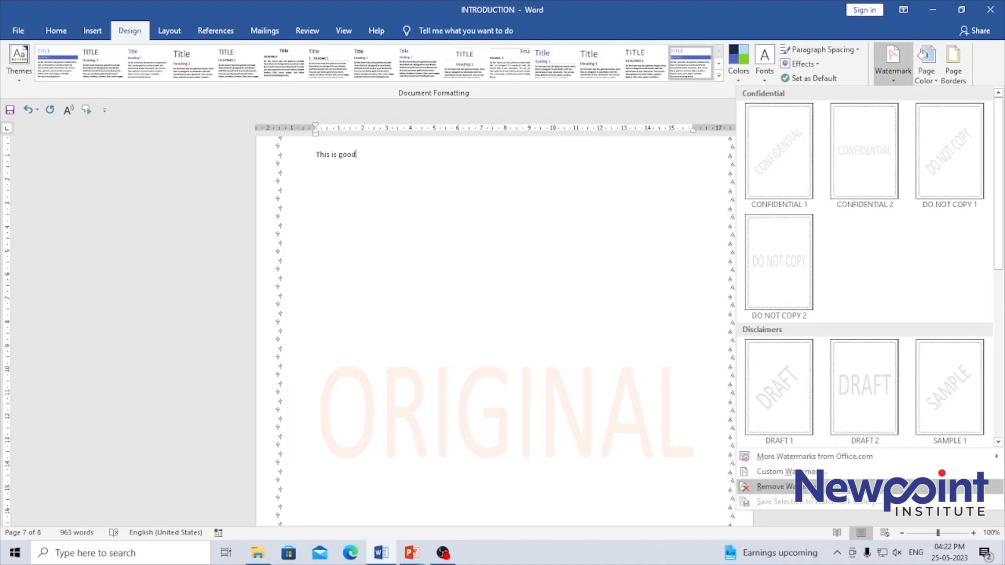
click(789, 493)
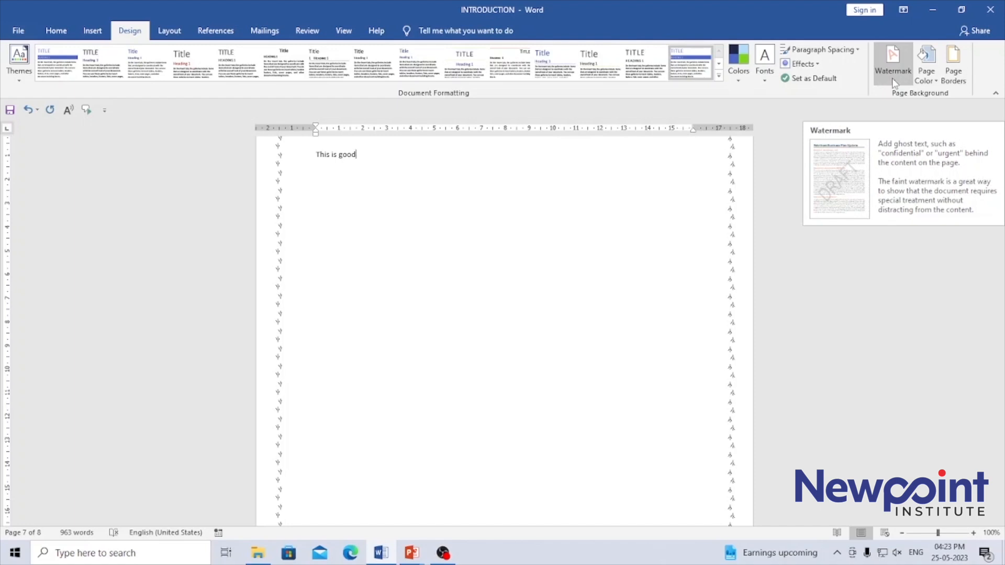
Step: Set the page color to a custom light blue from the standard color palette
click(935, 77)
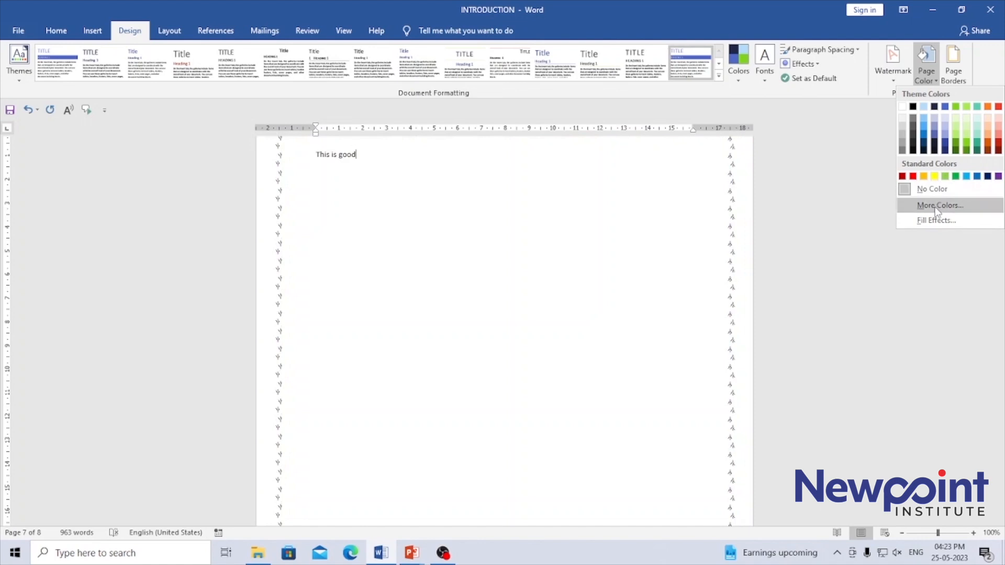
click(936, 211)
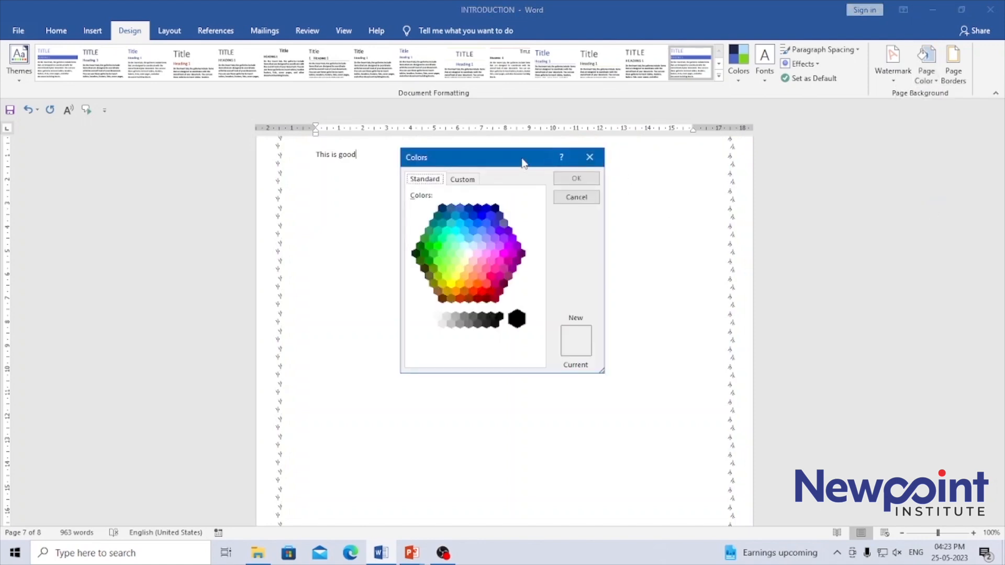
drag(516, 155, 826, 153)
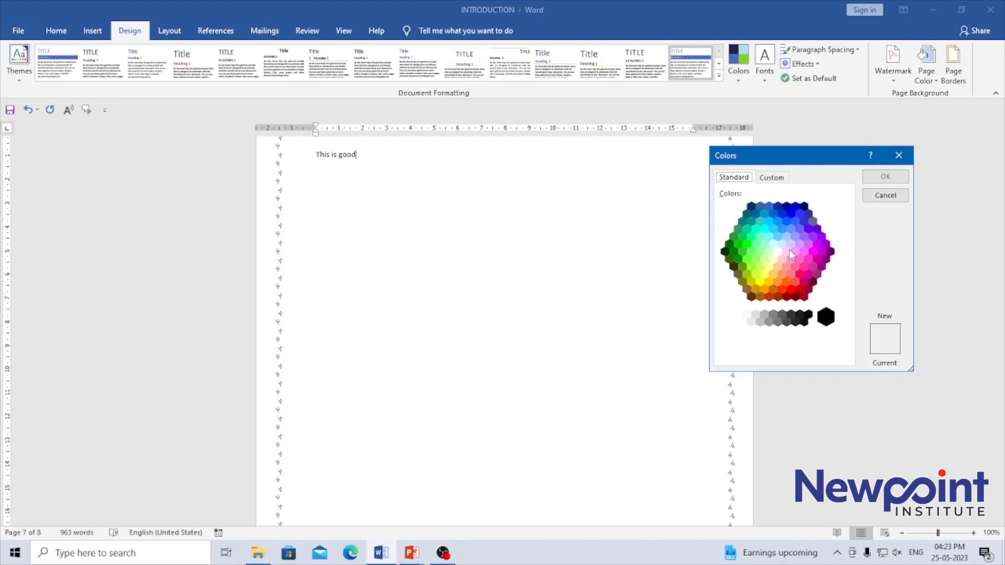
click(782, 244)
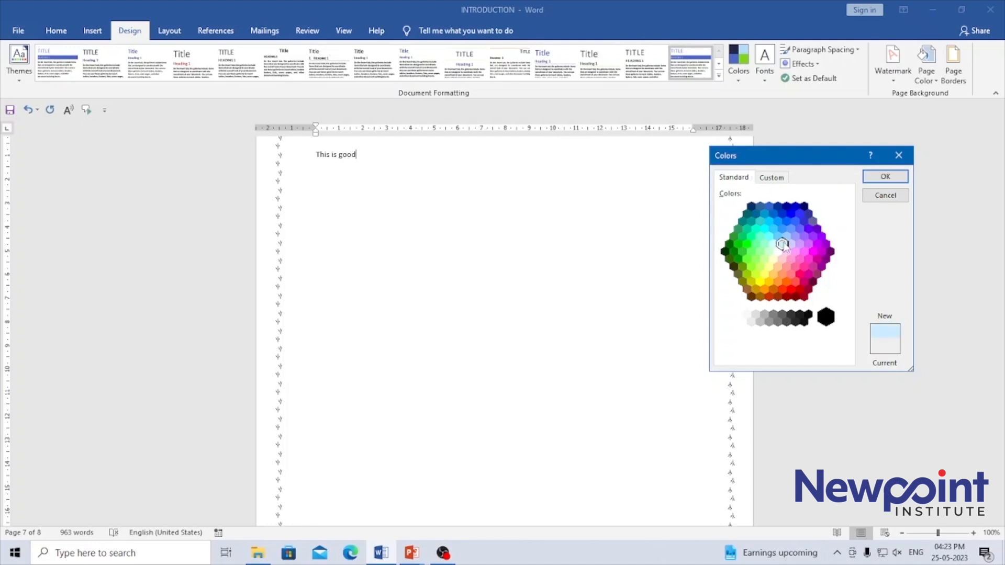
click(883, 177)
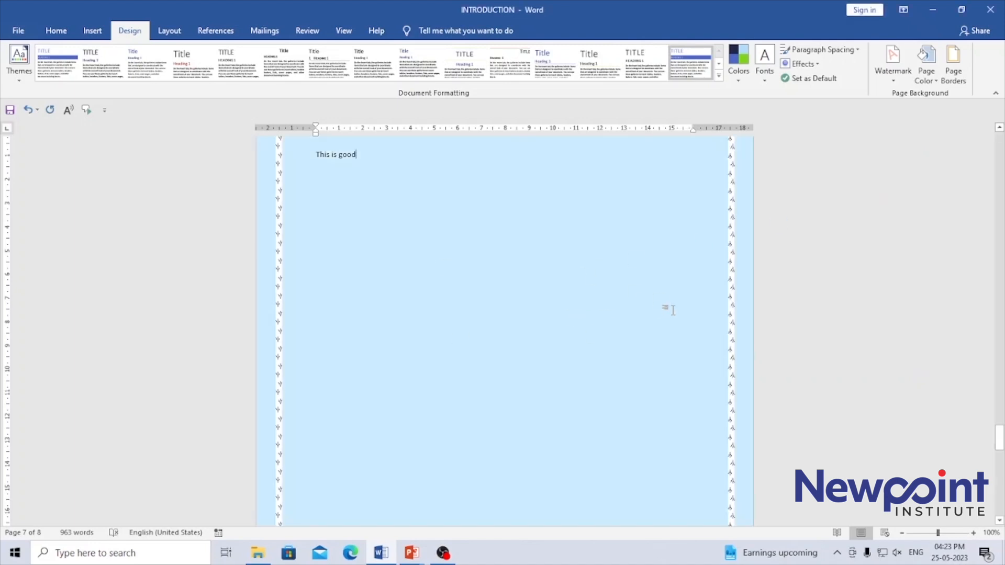
Step: Delete the text "This is good" from page 7
click(998, 128)
click(998, 128)
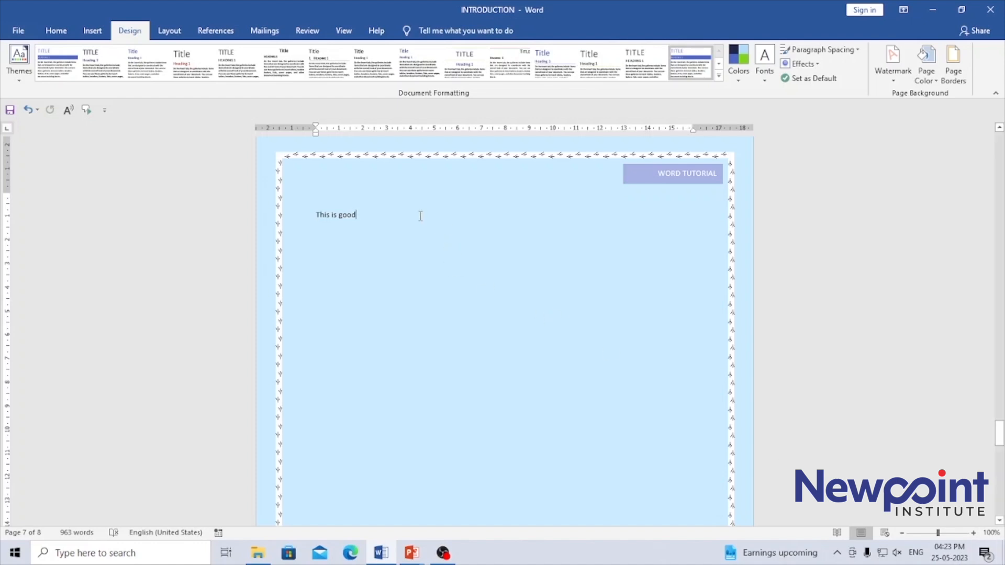
drag(372, 227, 303, 227)
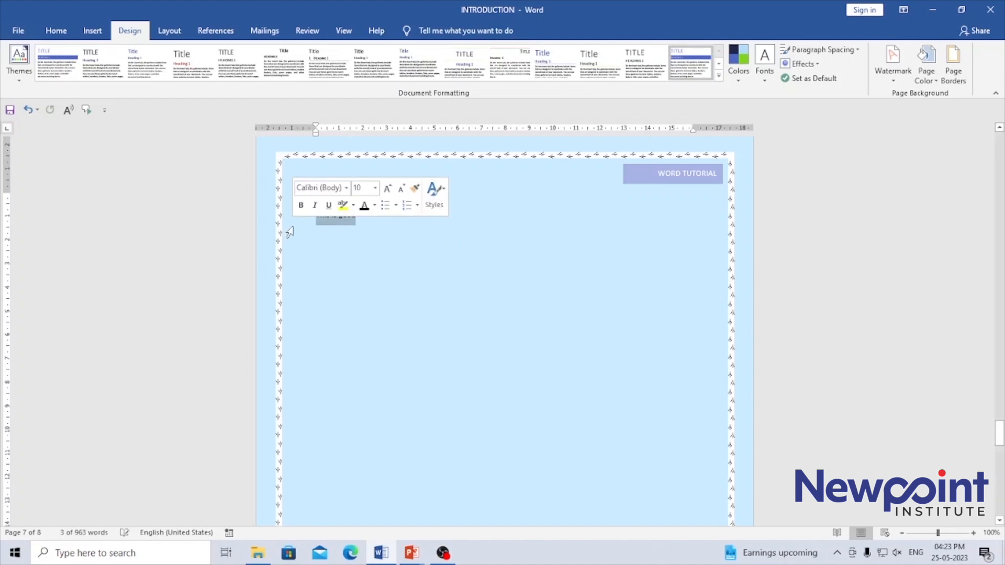
key(Delete)
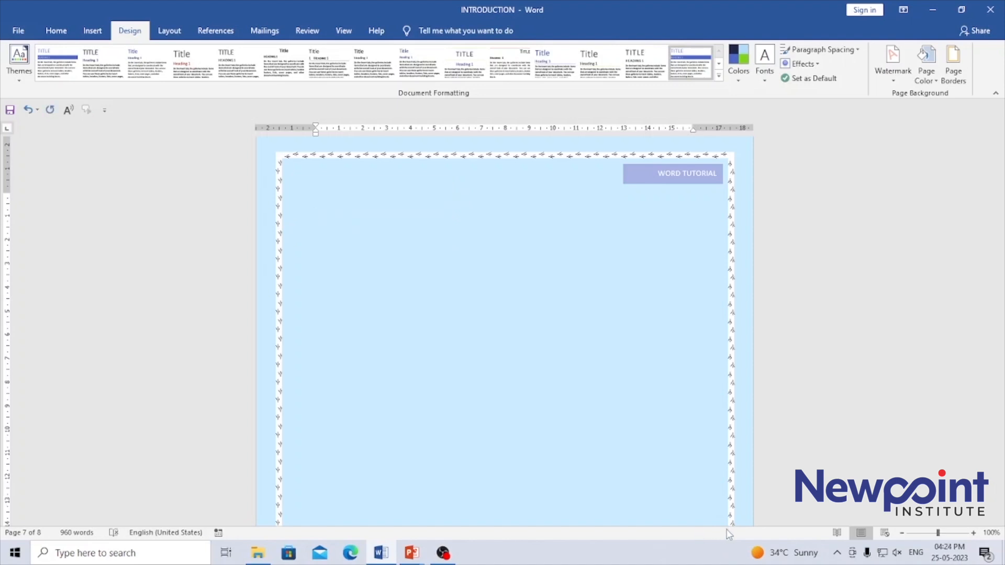
Step: Open the page color fill effects and try Horizontal, Vertical and Diagonal up shading on the one-color gradient
click(936, 79)
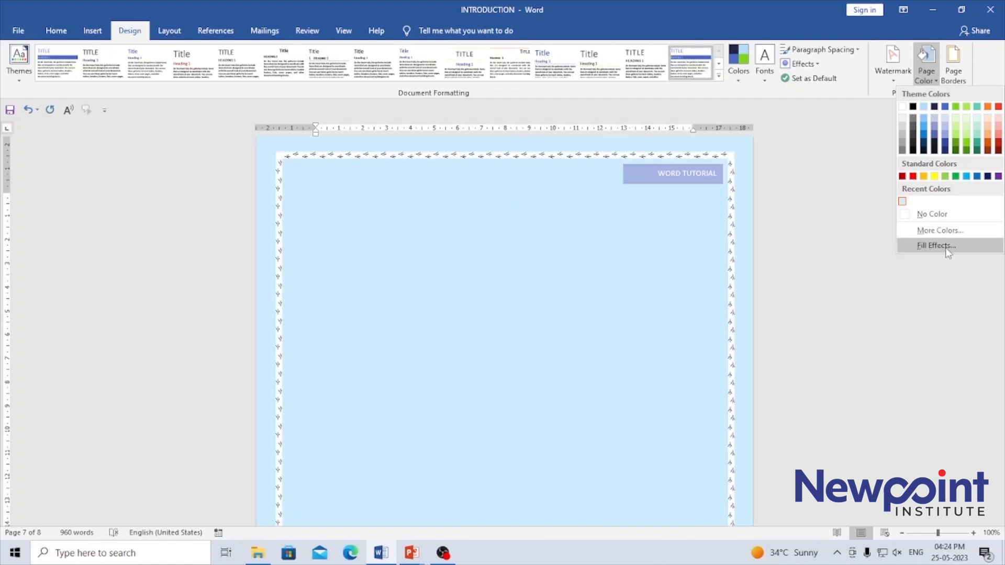
click(945, 247)
drag(527, 126, 850, 117)
click(739, 286)
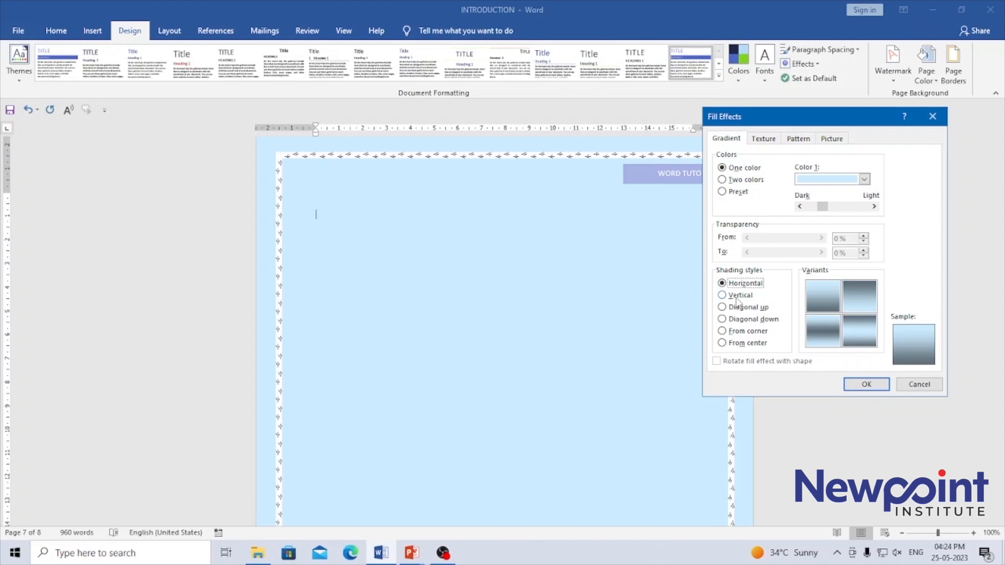
click(735, 298)
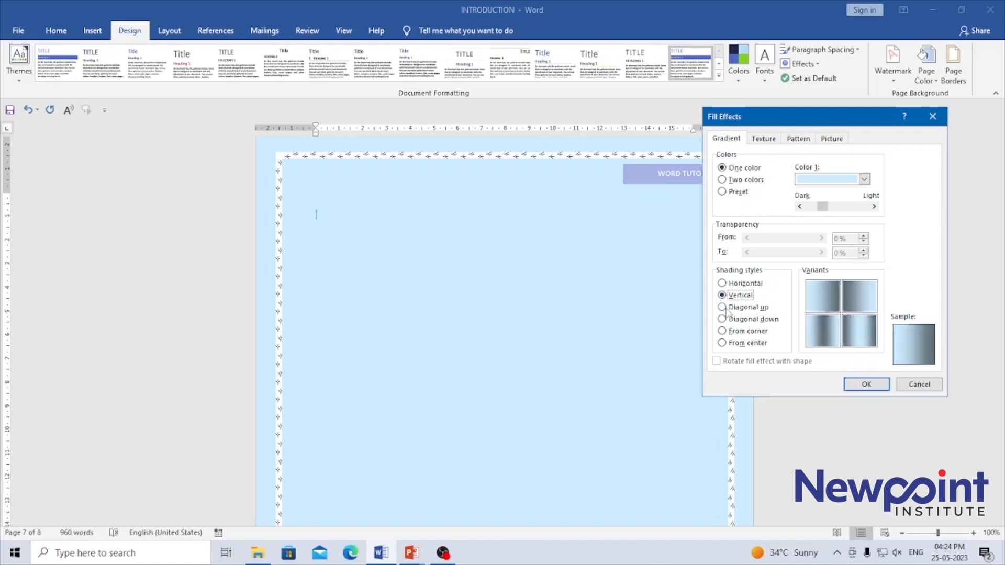
click(727, 310)
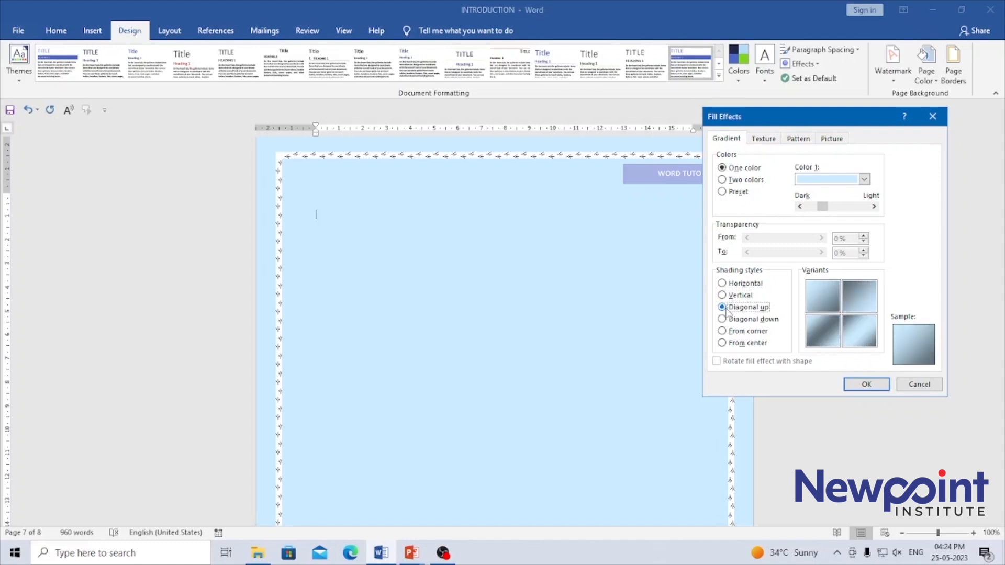
Step: Configure a two-color gradient with medium blue as Color 2 and choose the Diagonal up variant with the dark band through the middle
click(722, 180)
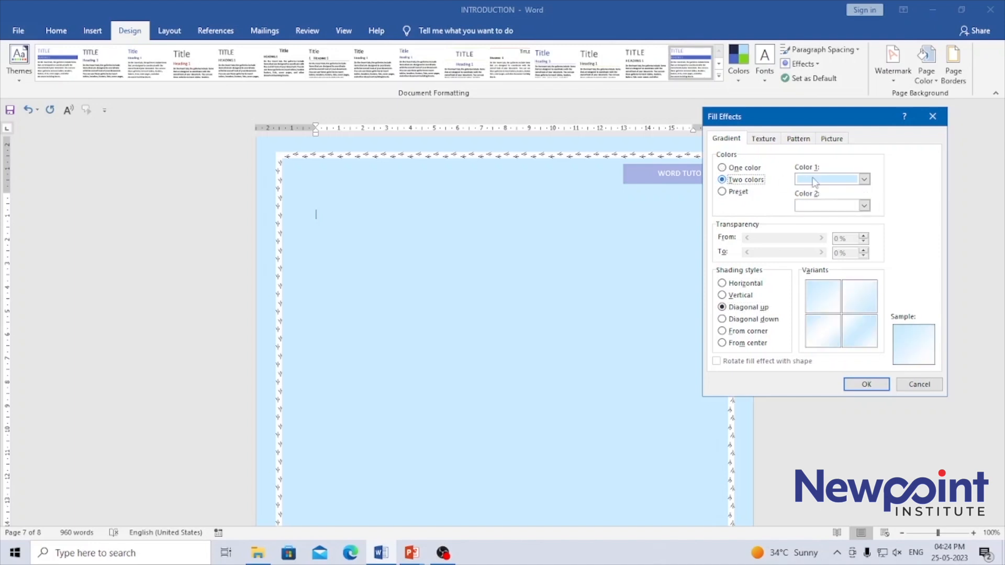
click(864, 206)
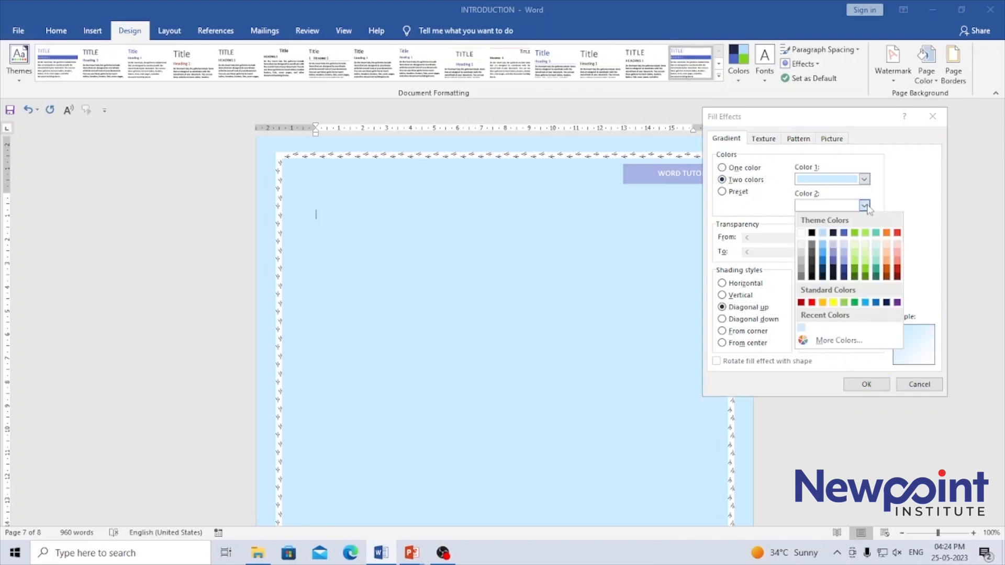
click(823, 252)
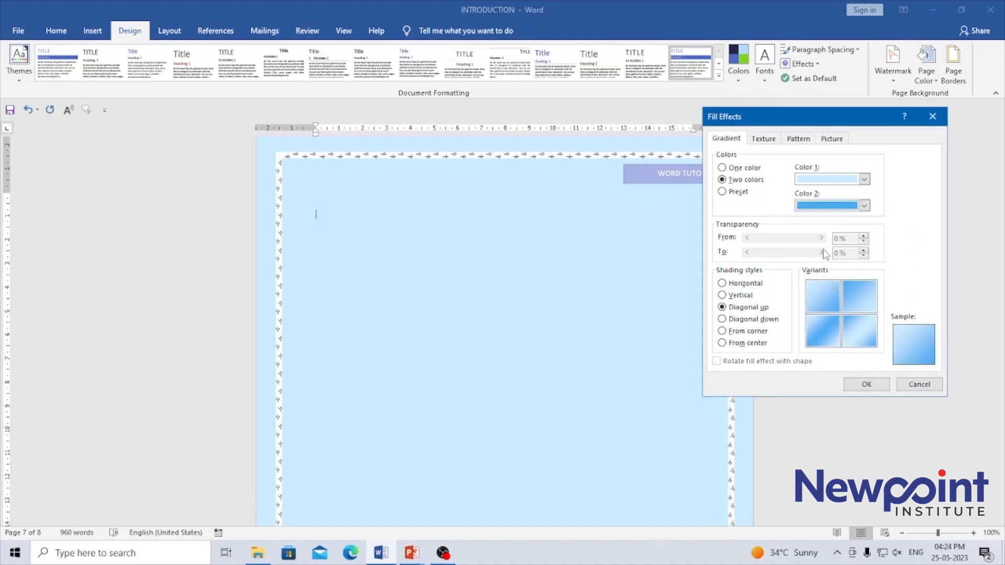
click(829, 339)
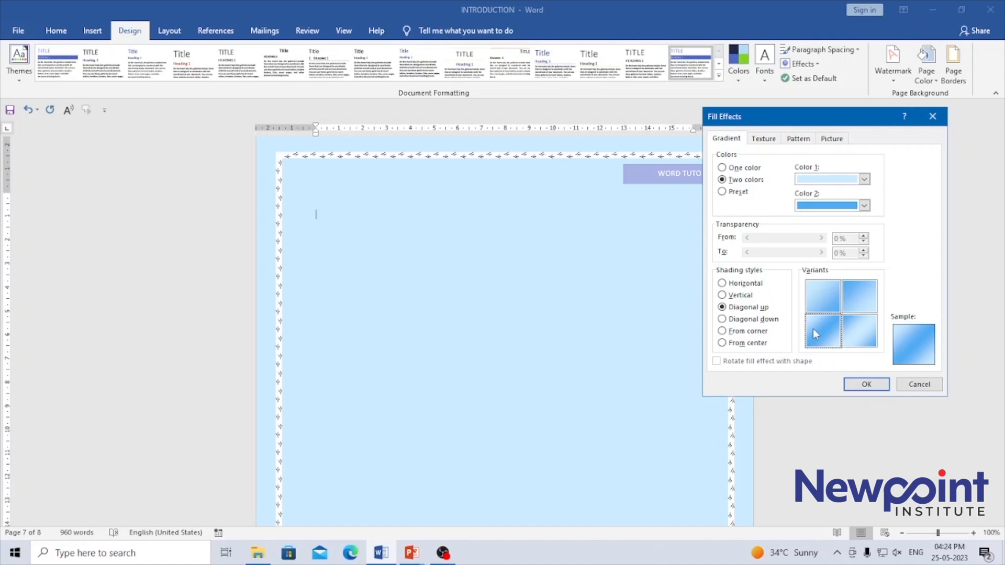
Step: Compare the From corner and Diagonal down styles, and apply the two-color page gradient with From center shading and the light-center variant
click(744, 332)
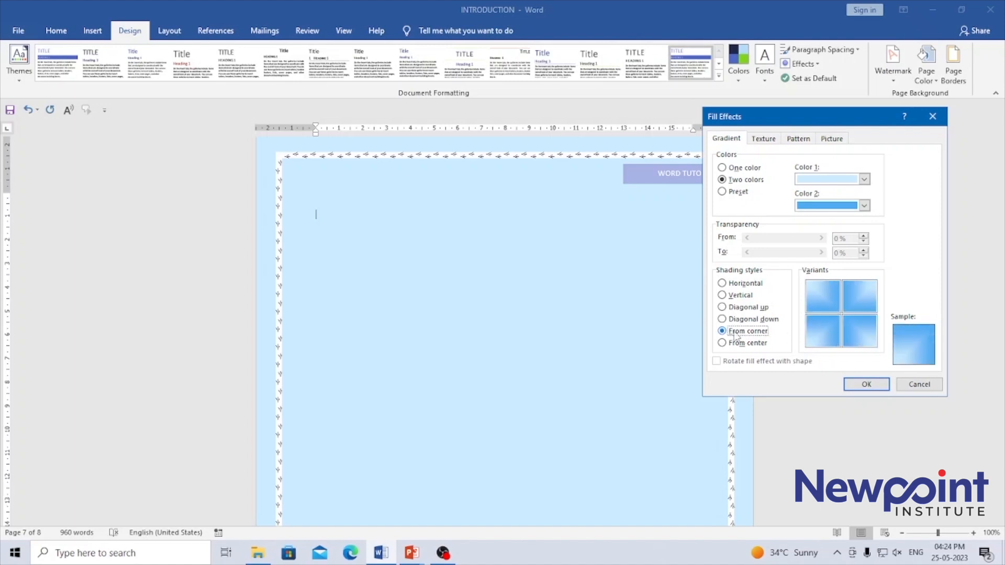
click(732, 322)
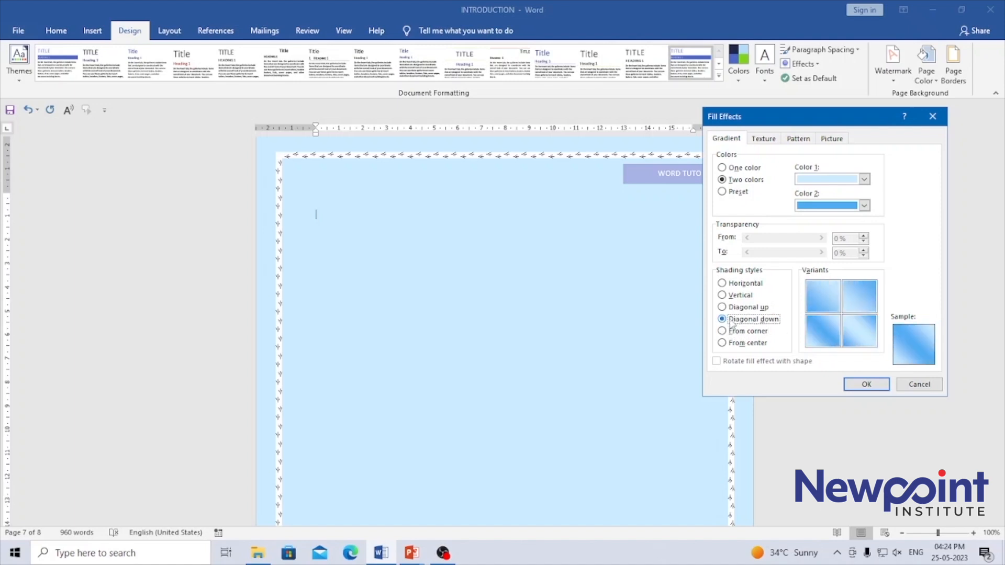
click(732, 346)
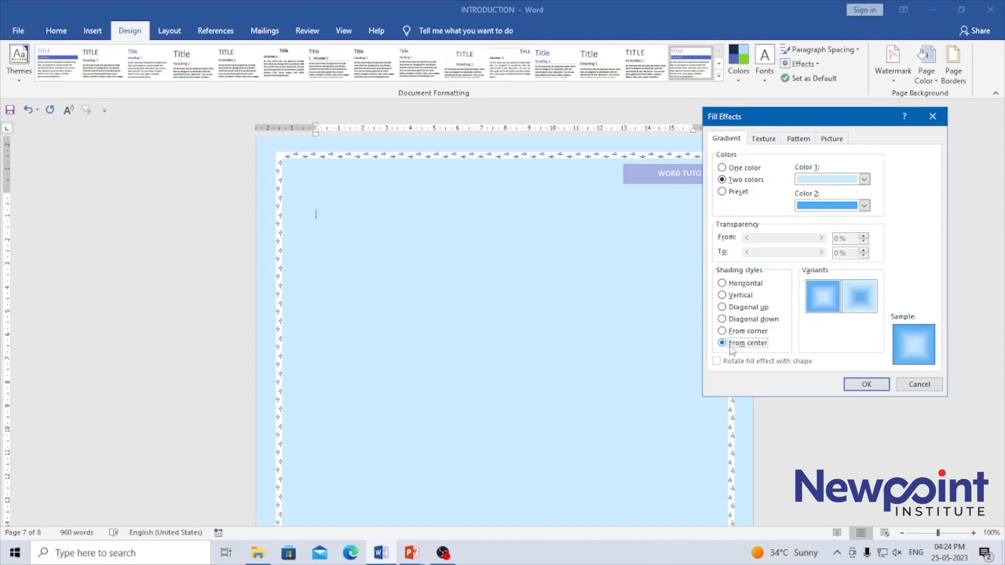
click(823, 299)
click(863, 385)
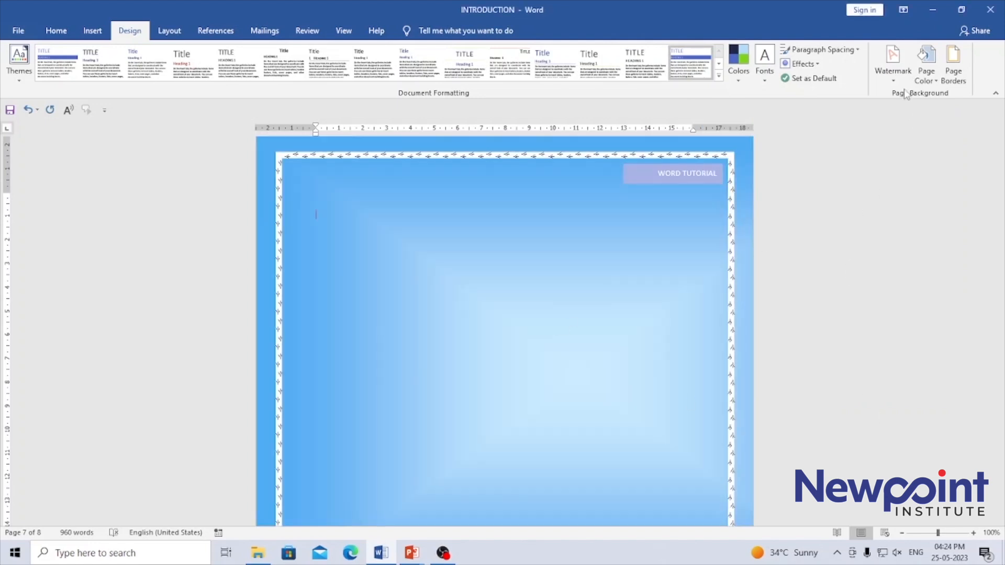
Step: Switch the From center page gradient to the variant with the dark blue center
click(926, 62)
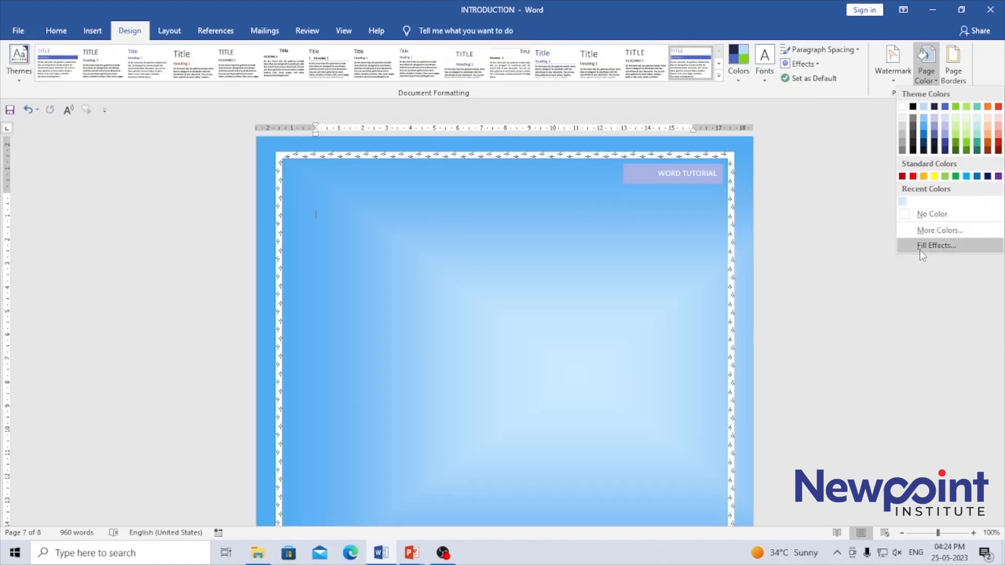
click(919, 247)
click(853, 309)
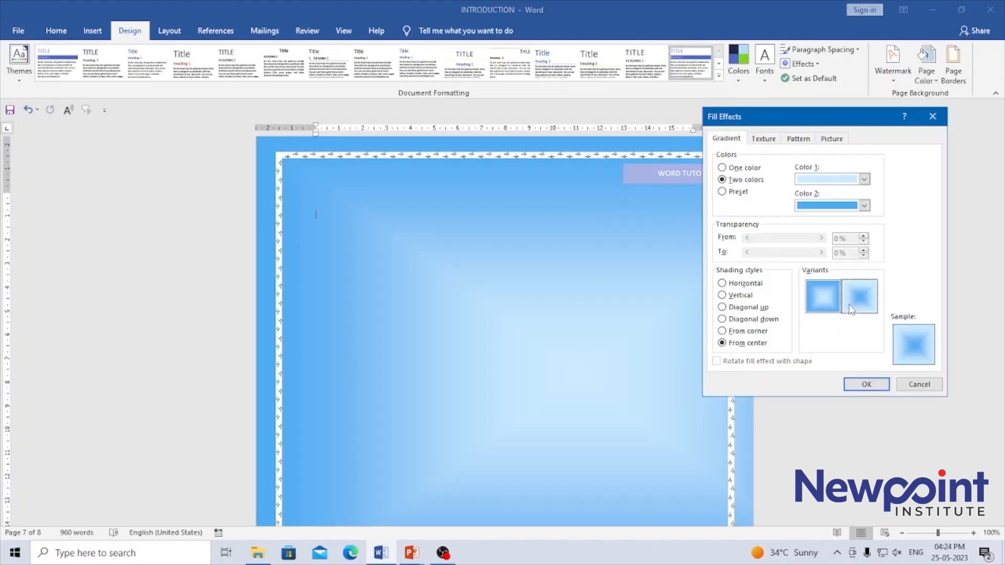
click(866, 384)
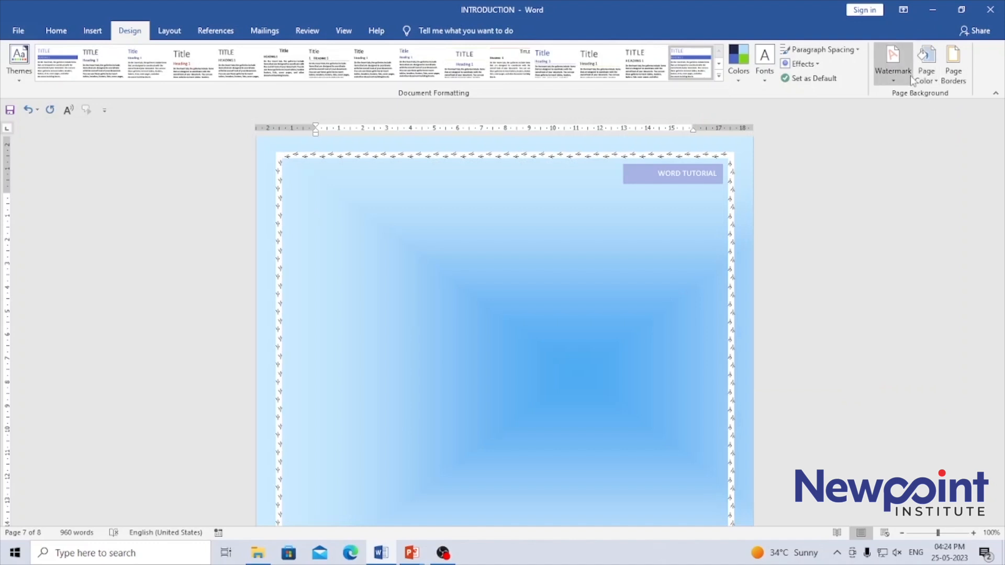
Step: Reopen the page fill effects and try Vertical and Diagonal up shading on the two-color gradient
click(923, 77)
click(931, 245)
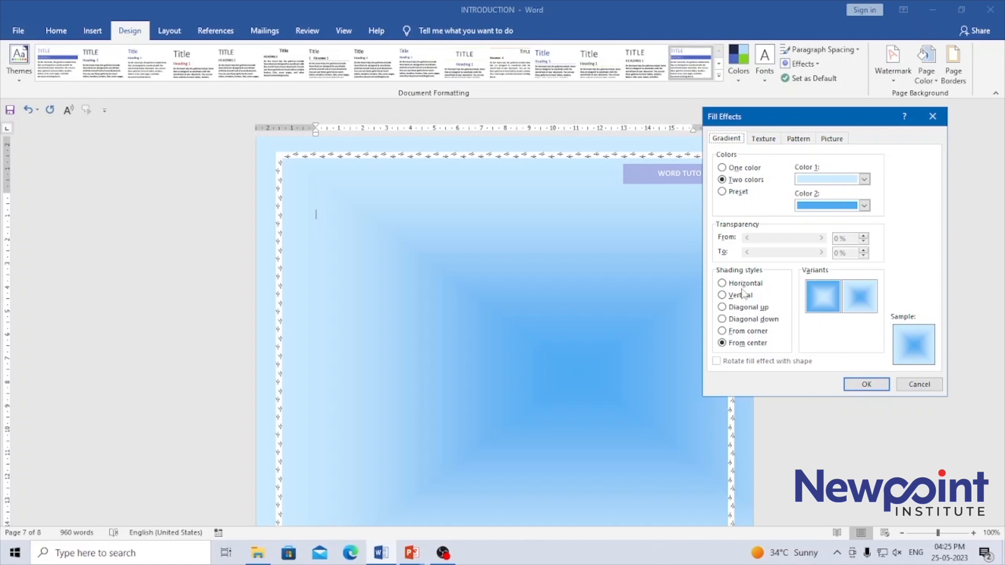
click(741, 296)
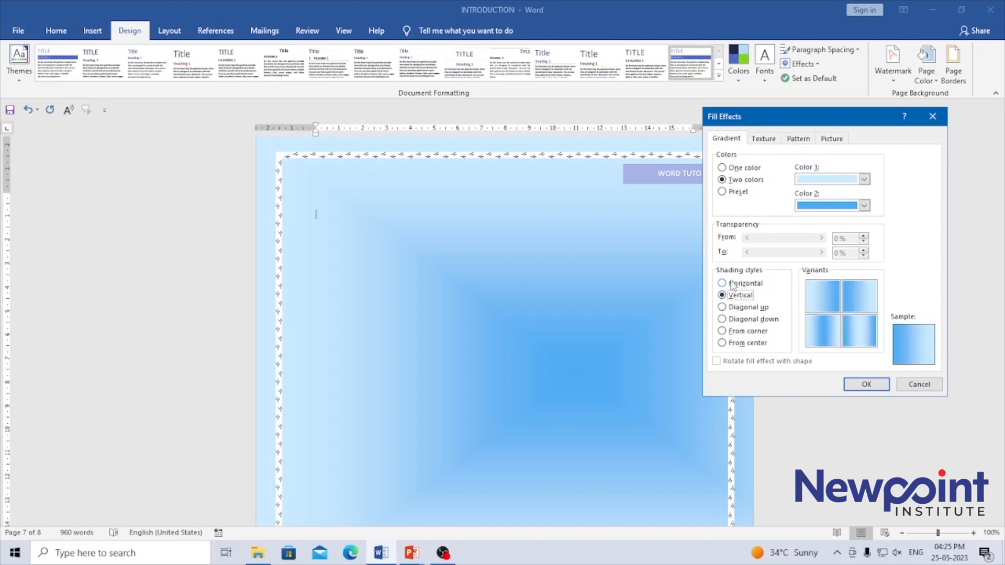
click(733, 309)
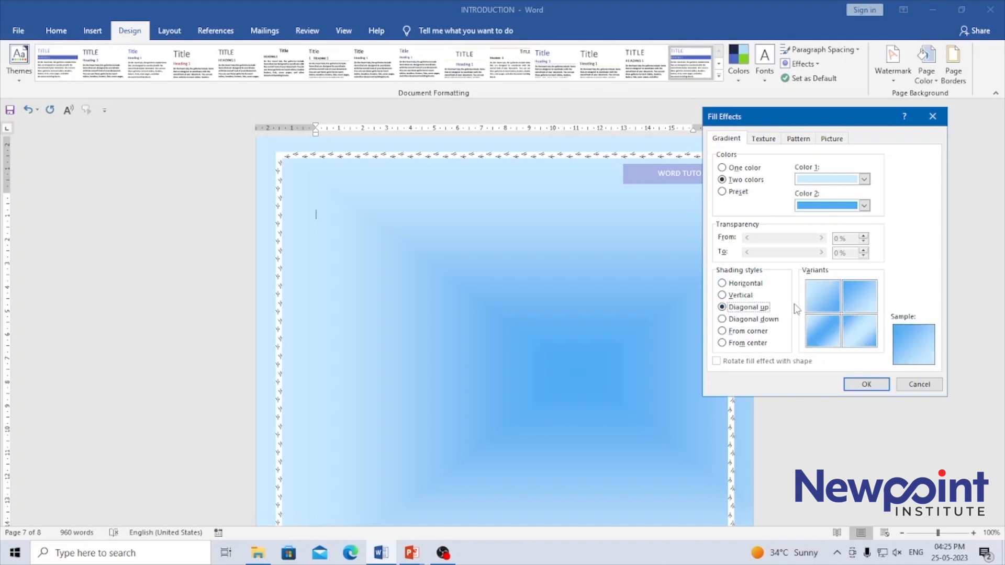
click(821, 300)
Step: Apply the Late Sunset preset gradient to the pages with Diagonal down shading and the variant glowing in the upper-right corner
click(739, 191)
click(865, 180)
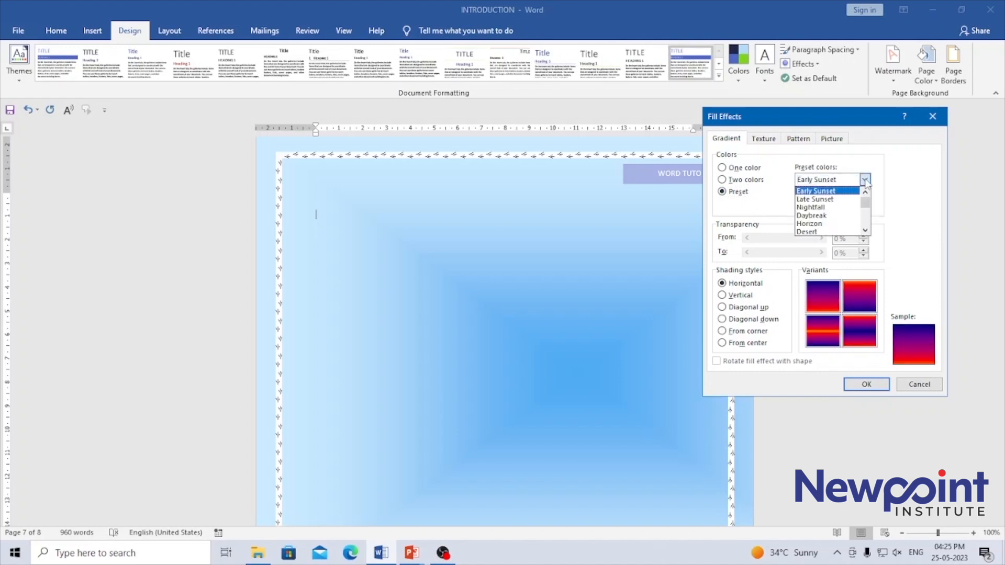
click(820, 191)
click(821, 179)
click(817, 199)
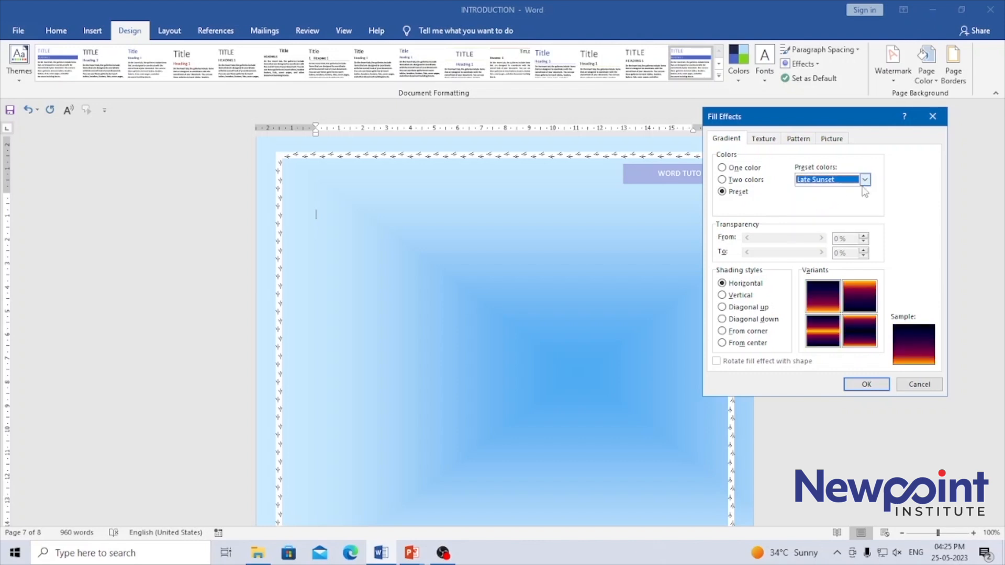
click(753, 319)
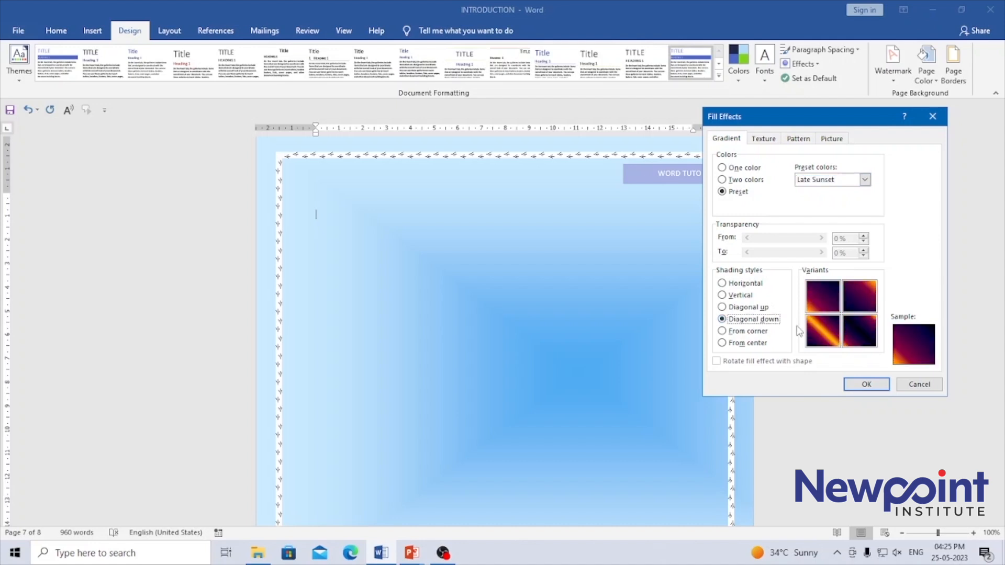
click(861, 306)
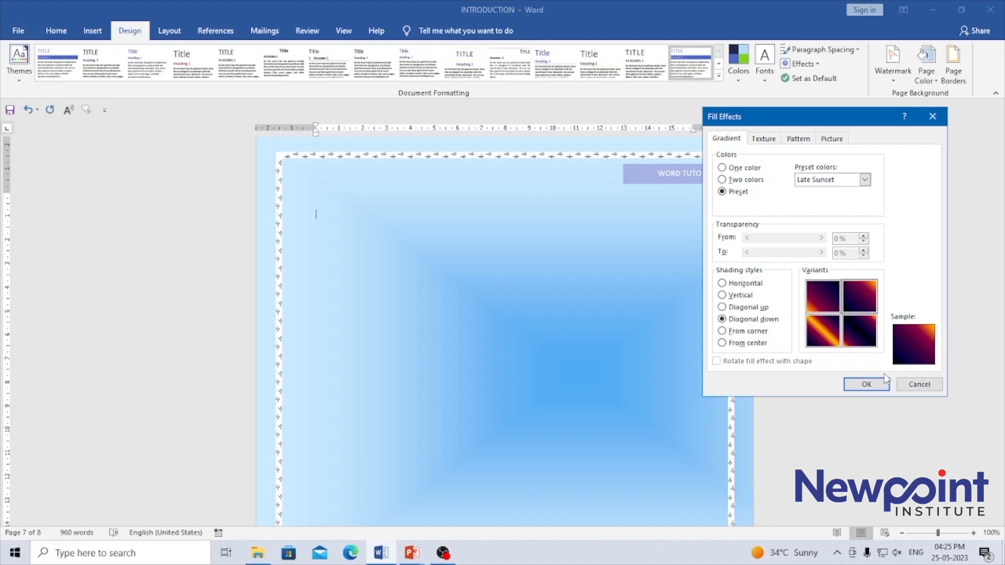
click(866, 384)
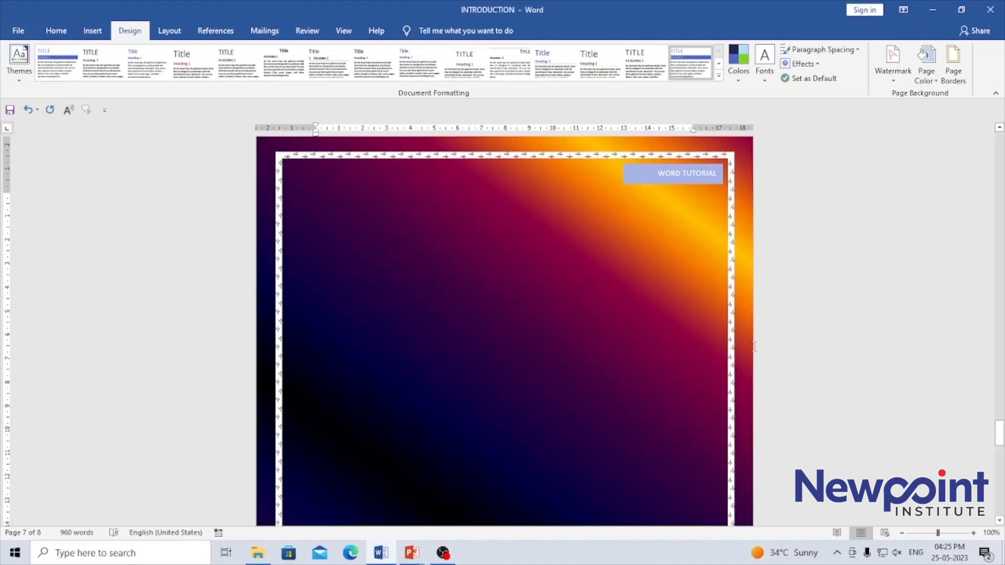
Step: Reopen the page fill effects, try the Nightfall preset gradient, and switch the preset colors to Daybreak
mouse_move(1000, 432)
mouse_down()
mouse_move(999, 463)
mouse_move(999, 406)
mouse_move(1000, 437)
mouse_move(1001, 422)
mouse_up()
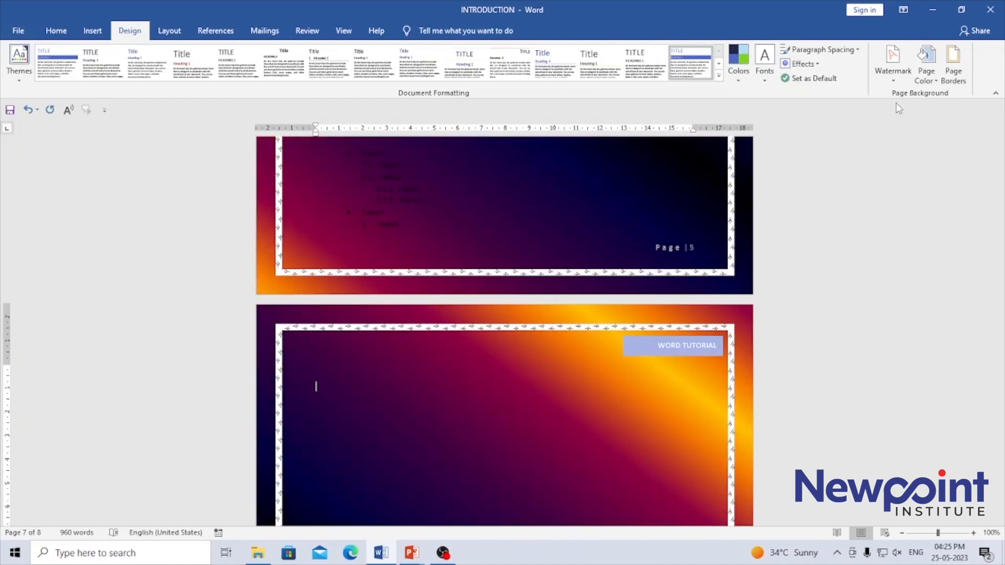
click(925, 77)
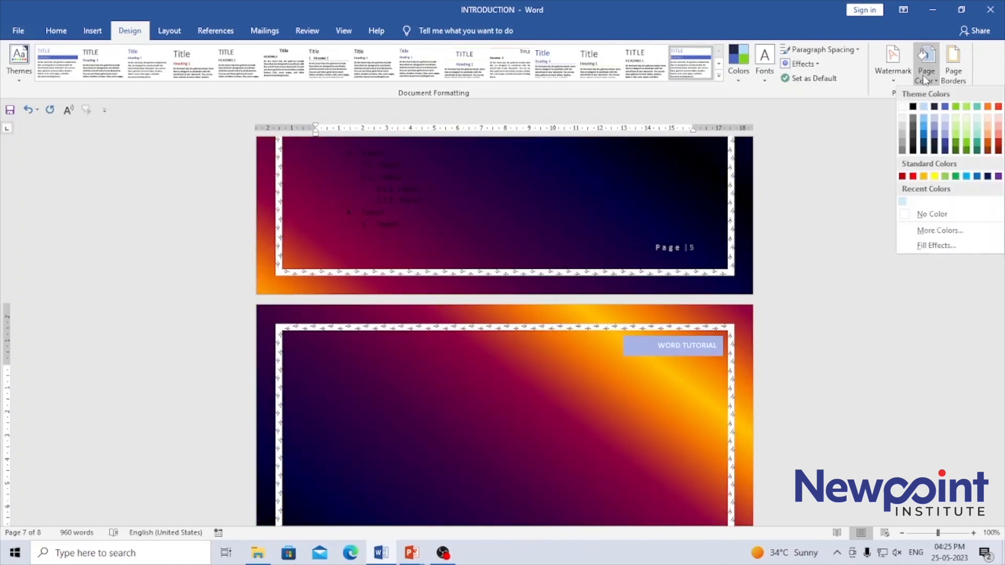
click(929, 245)
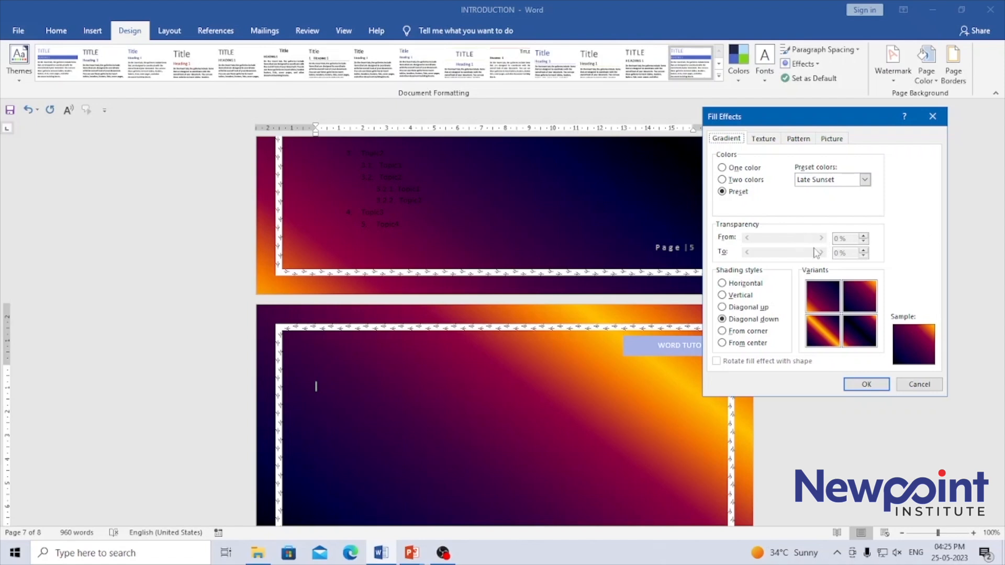
click(864, 179)
click(817, 208)
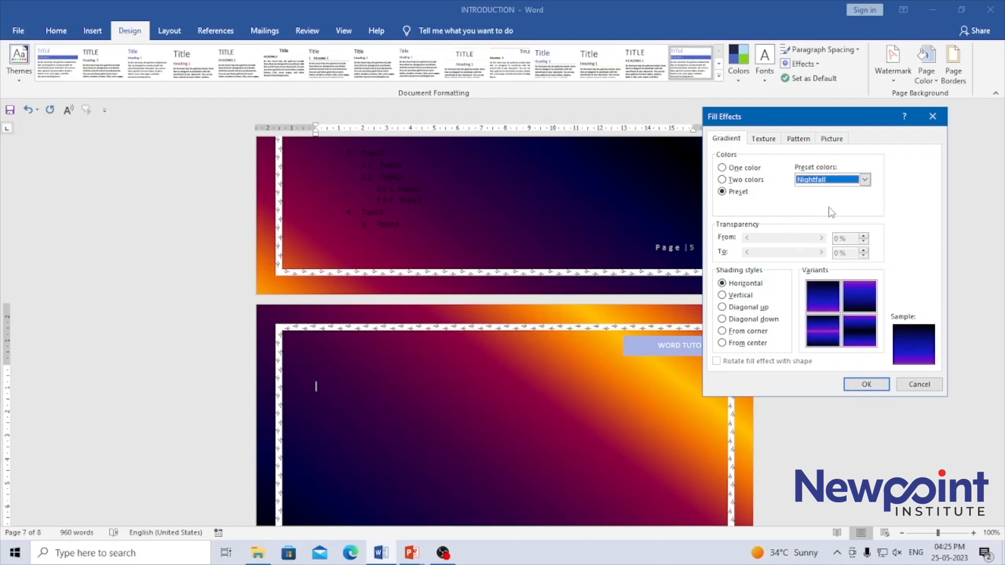
click(864, 179)
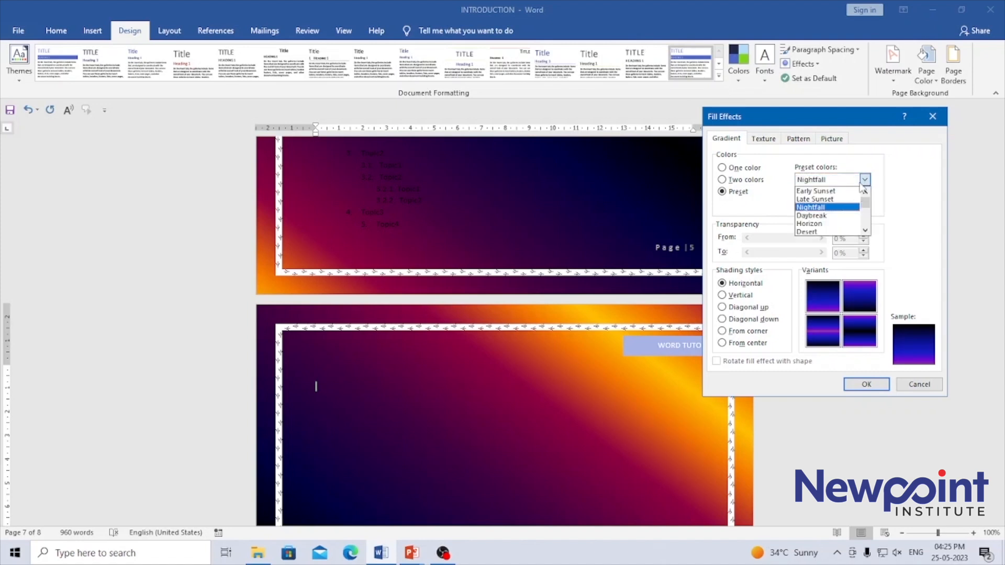
click(810, 215)
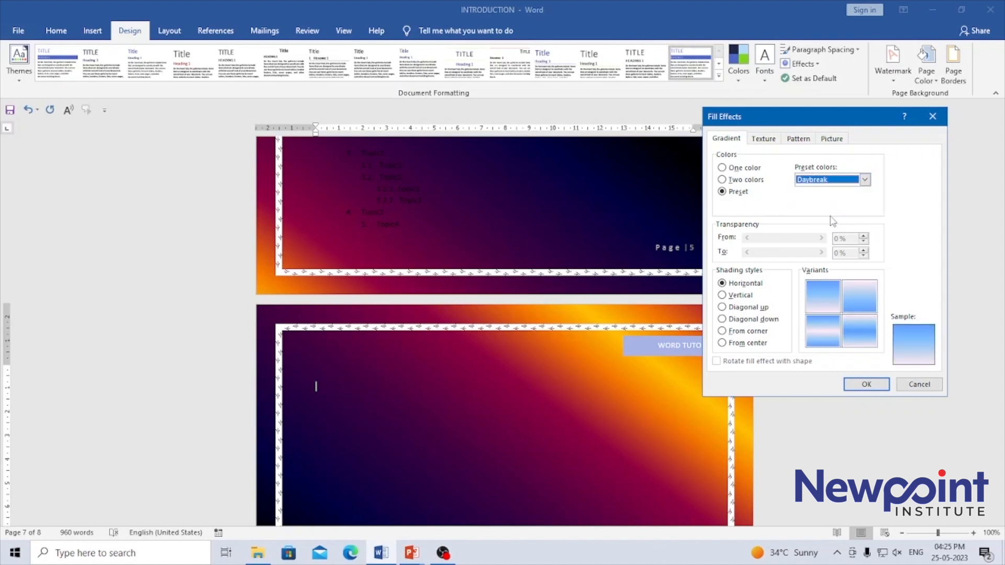
Step: Apply the Daybreak page gradient with From corner shading and the variant that has blue in its lower-right corner
click(832, 306)
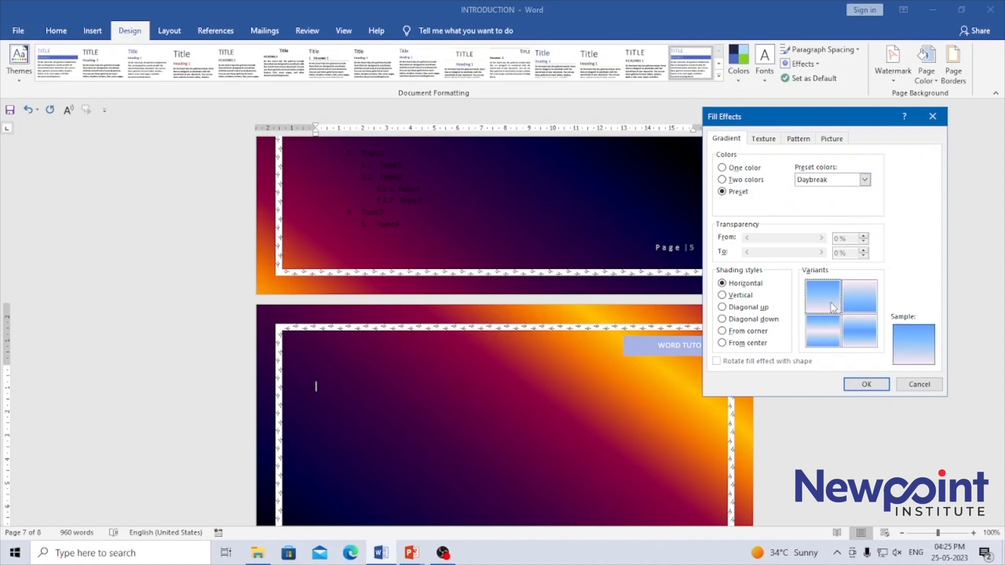
click(745, 331)
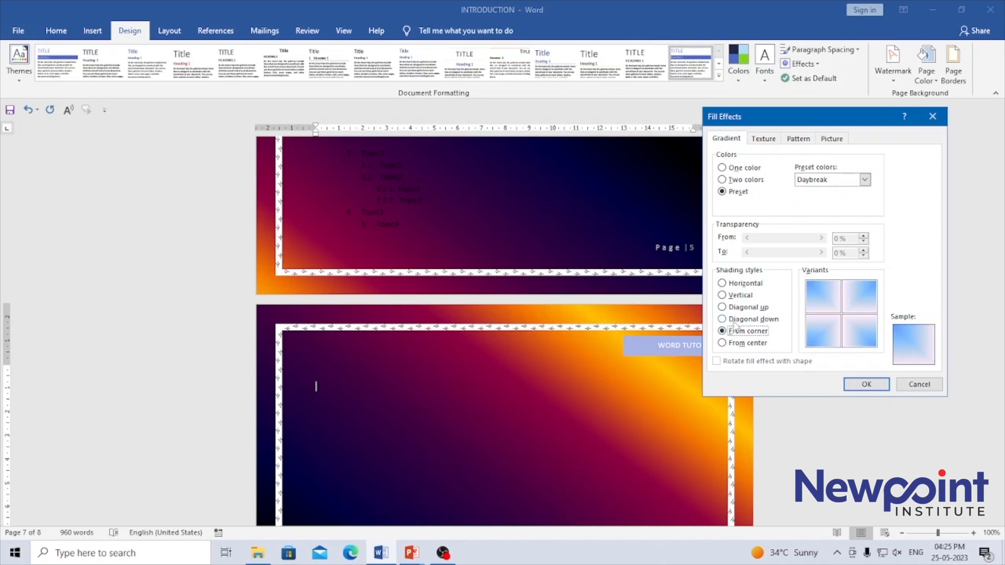
click(858, 326)
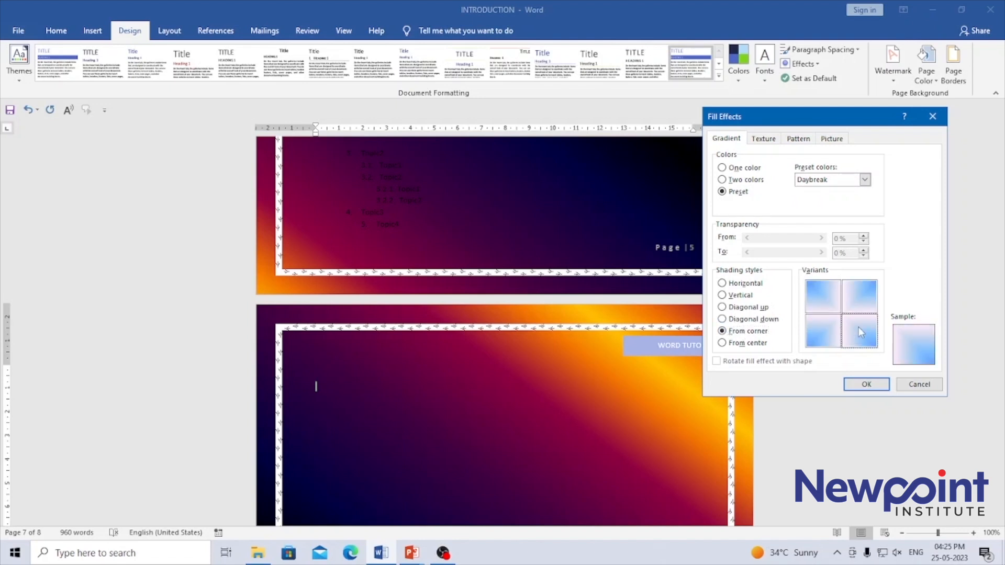
click(867, 384)
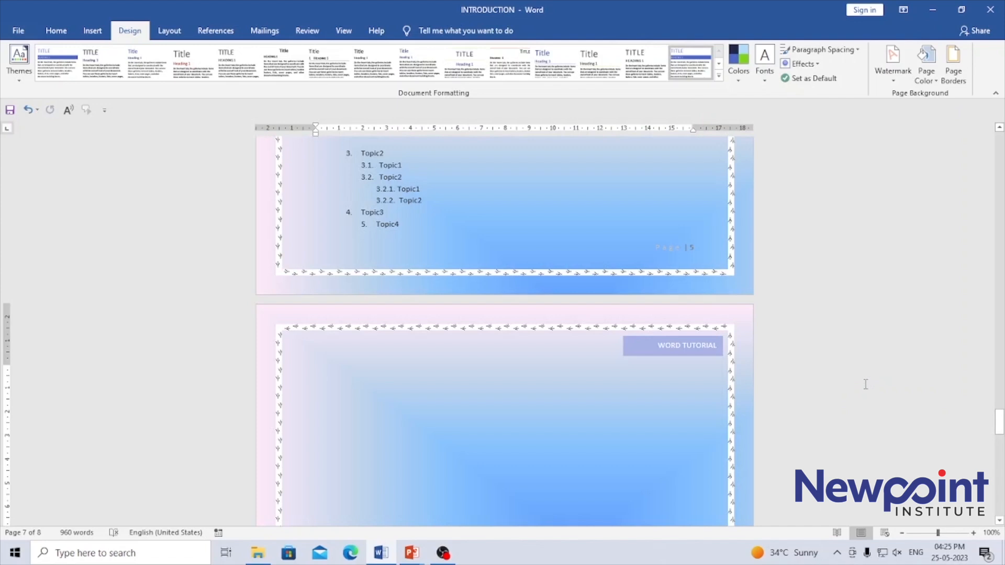
Step: Reopen the page fill effects, try the Fire, Calm Water and Moss presets, and choose the Peacock preset colors
drag(999, 421, 1001, 383)
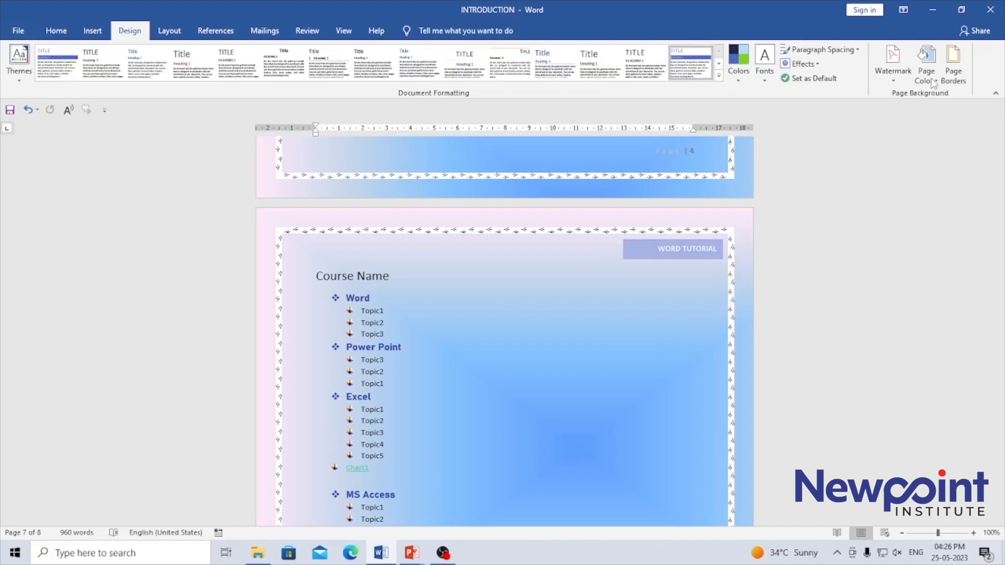
click(924, 58)
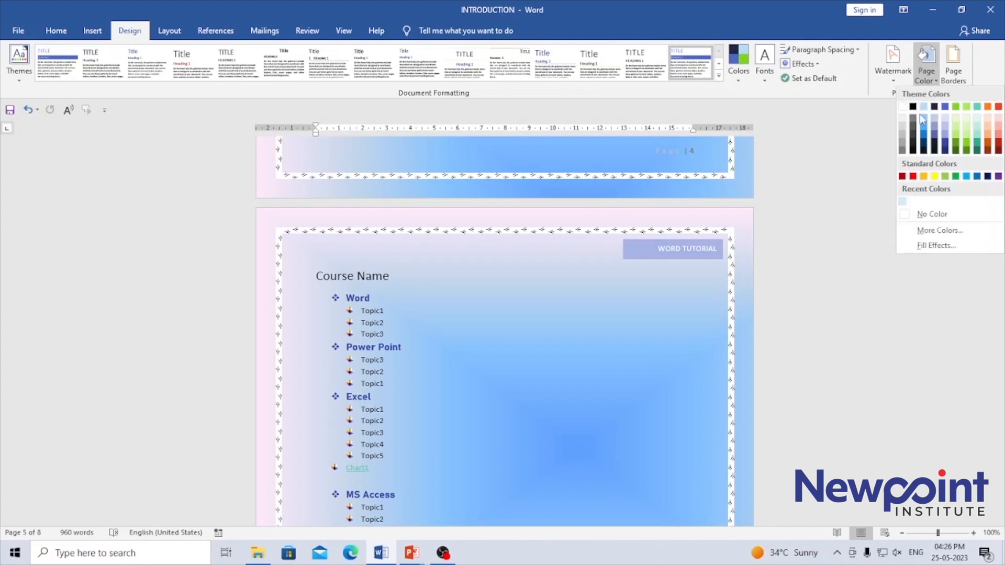
click(936, 246)
click(865, 180)
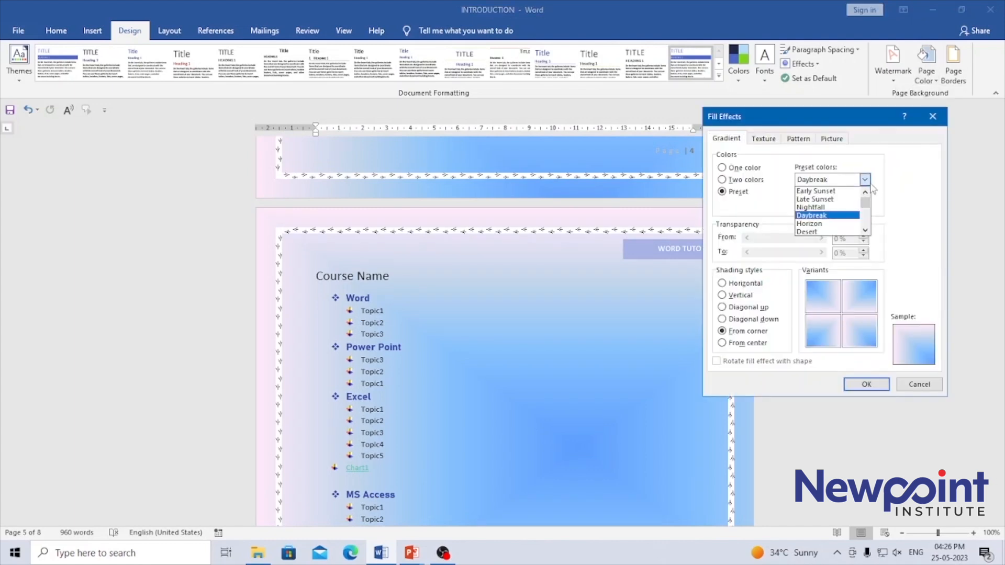
scroll(870, 208, down, 2)
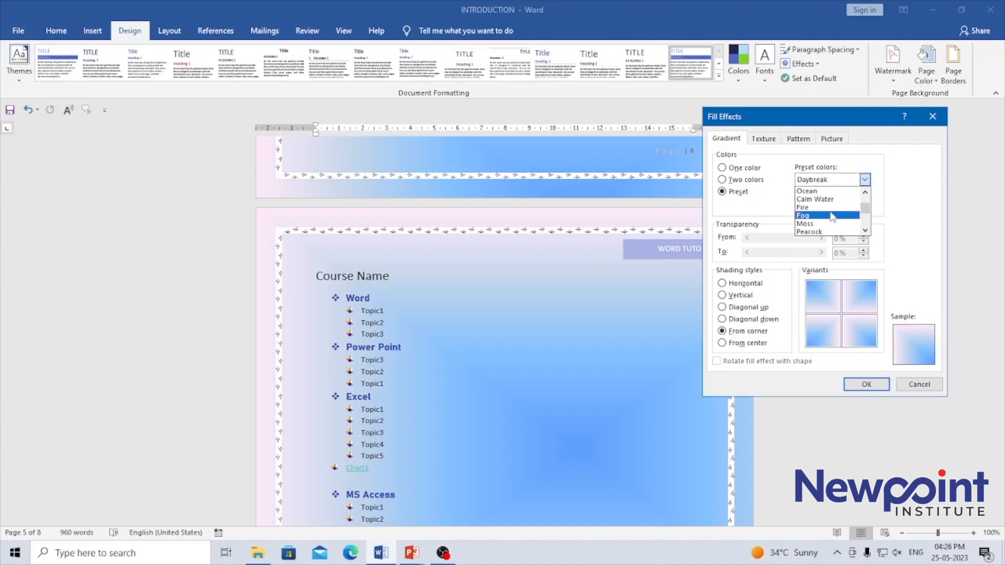
click(838, 213)
click(864, 180)
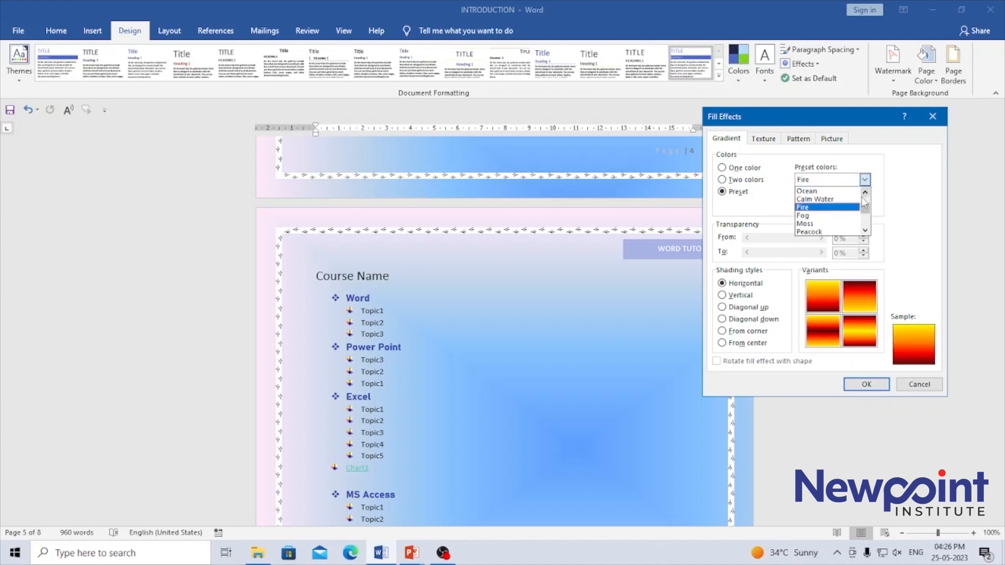
click(845, 202)
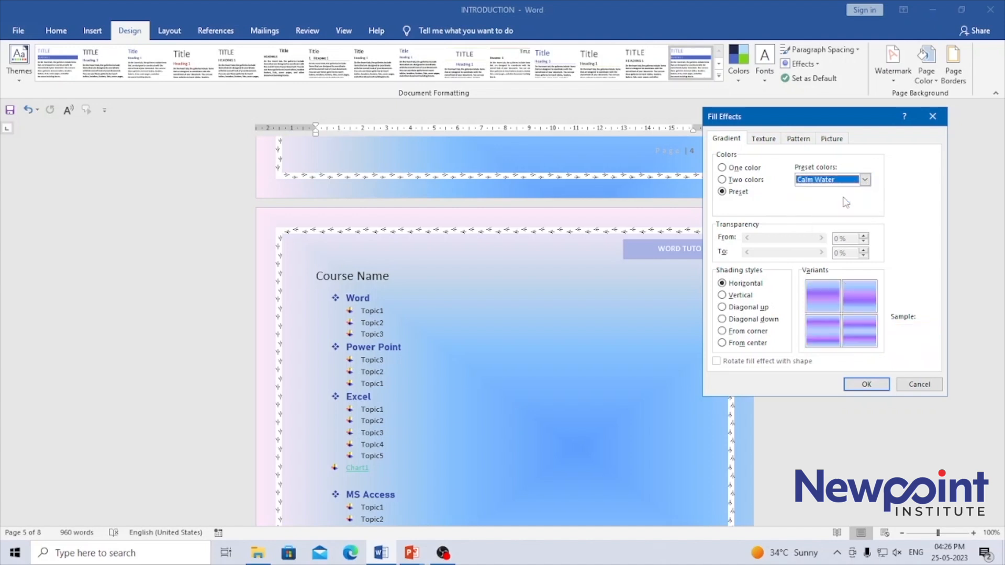
click(865, 180)
click(819, 224)
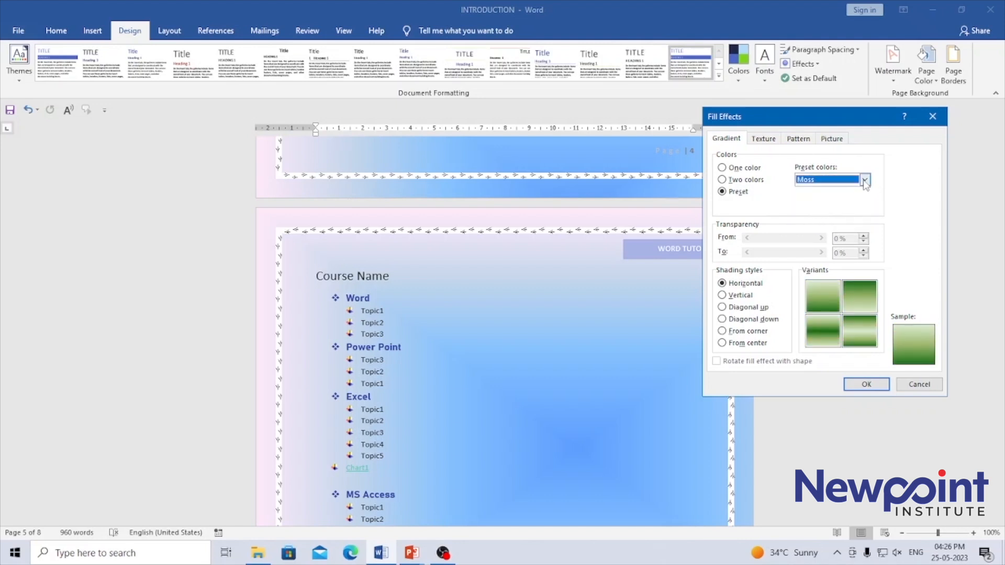
click(864, 180)
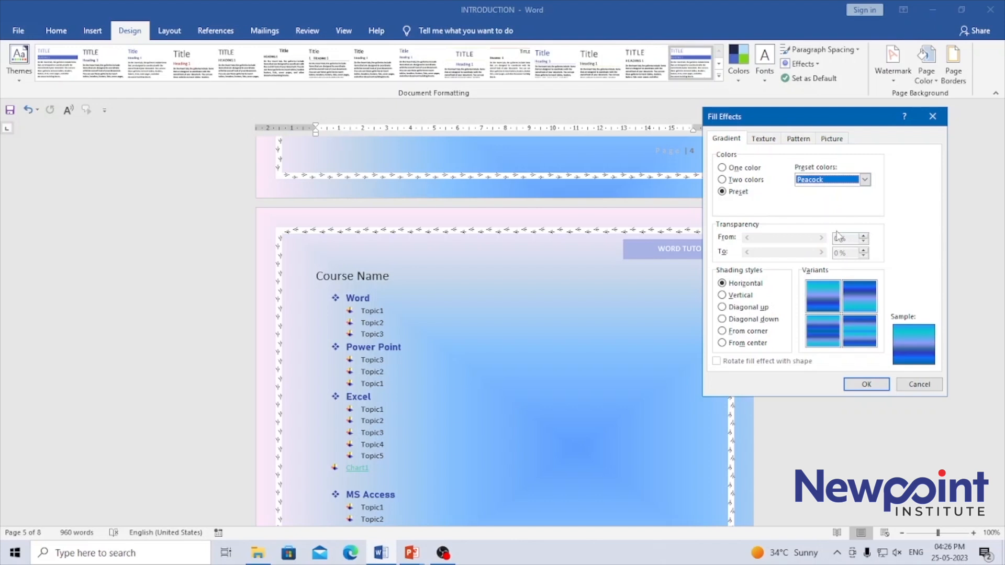
Step: Try From corner and From center shading, and apply the Peacock gradient with Diagonal down shading and the fourth variant
click(854, 330)
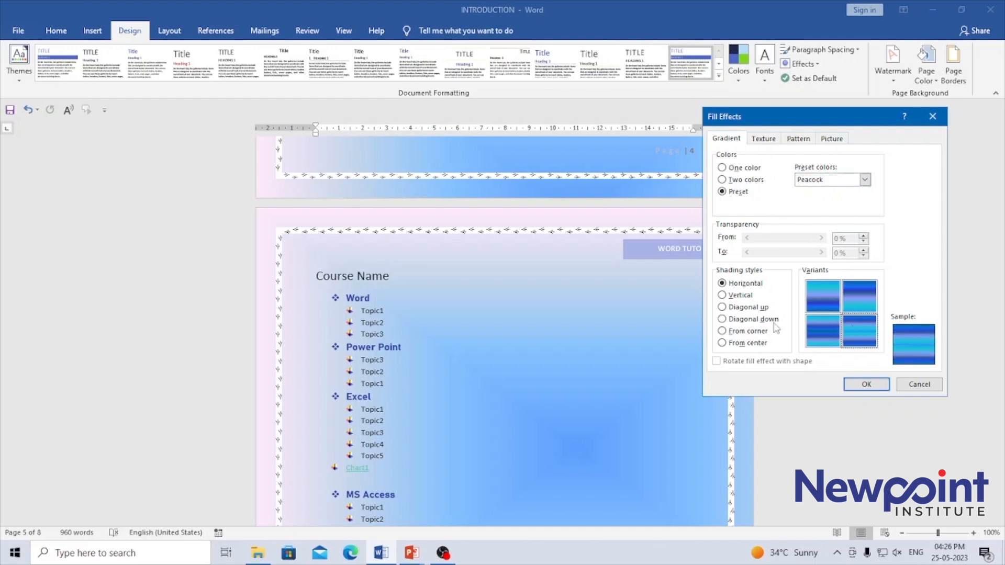
click(748, 332)
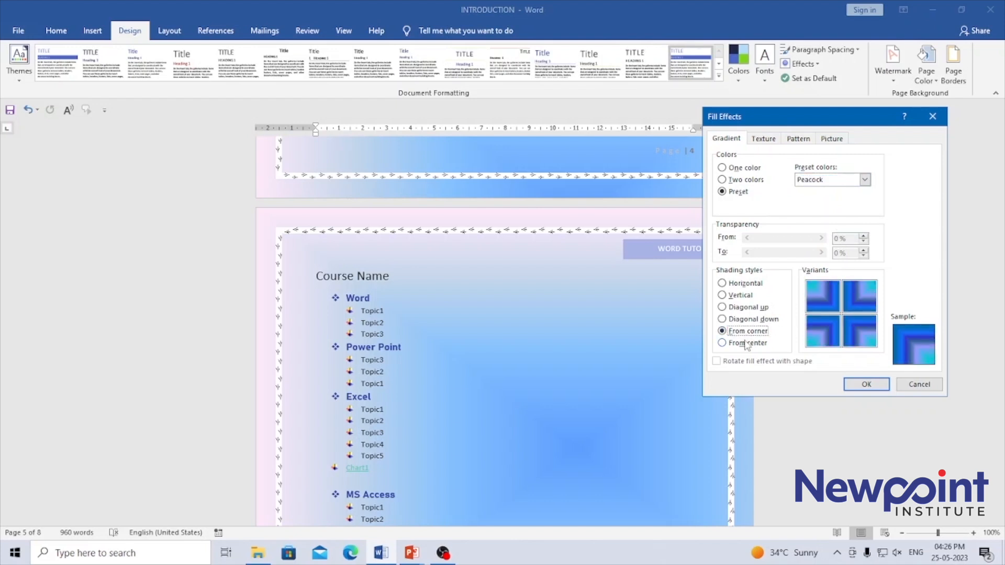
click(745, 343)
click(749, 319)
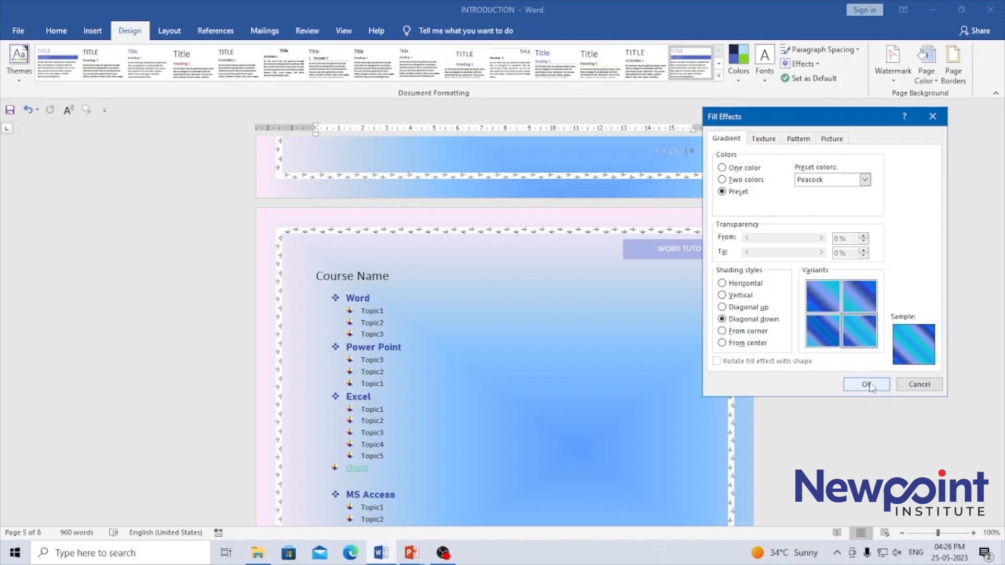
click(867, 384)
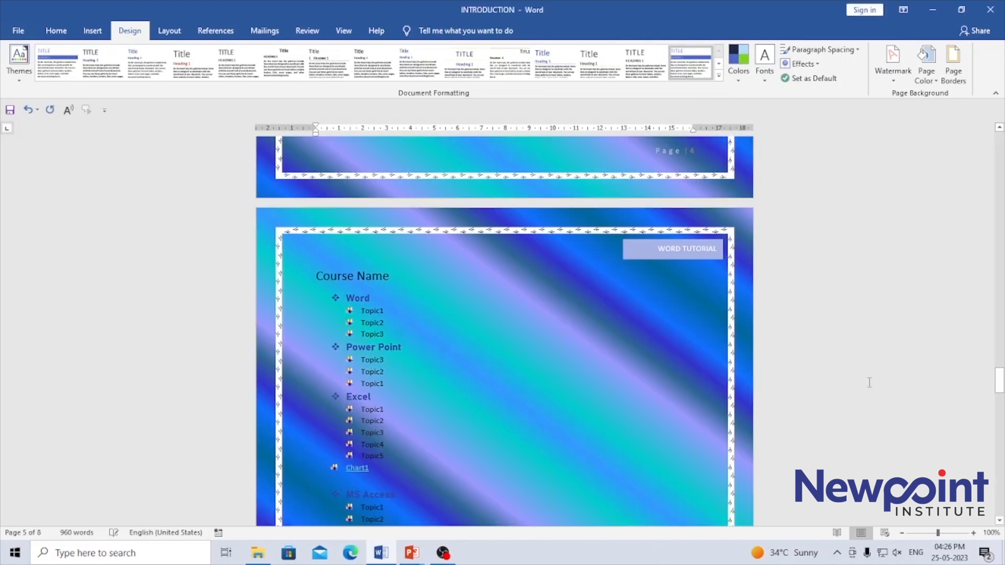
click(858, 370)
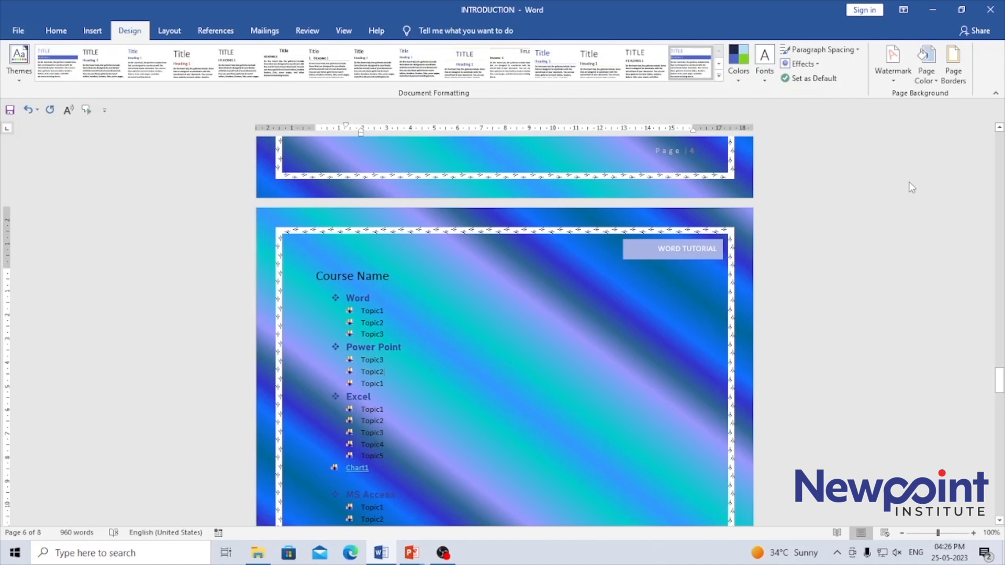
Step: Remove the gradient page background by setting the page color to No Color
click(928, 78)
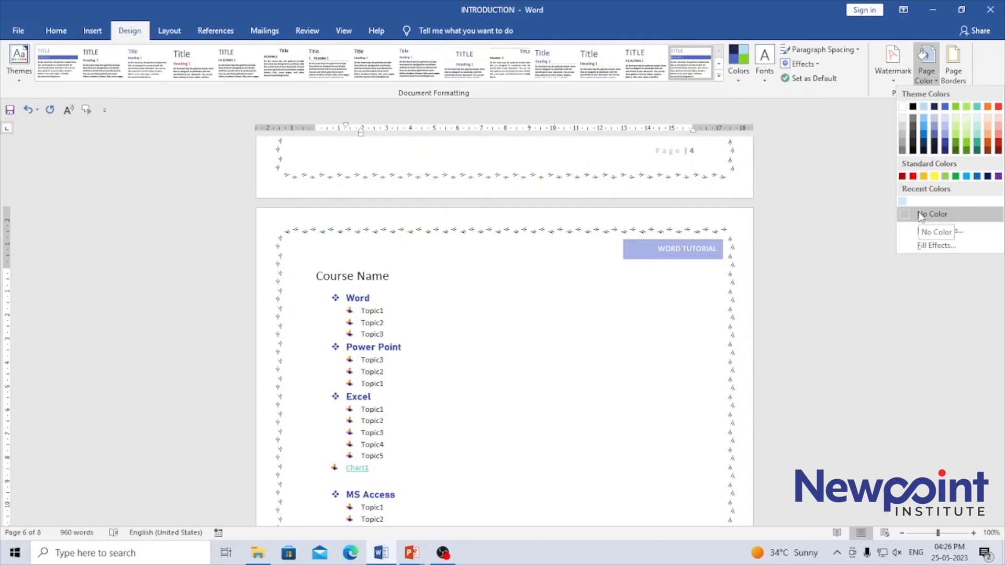
click(921, 214)
click(860, 284)
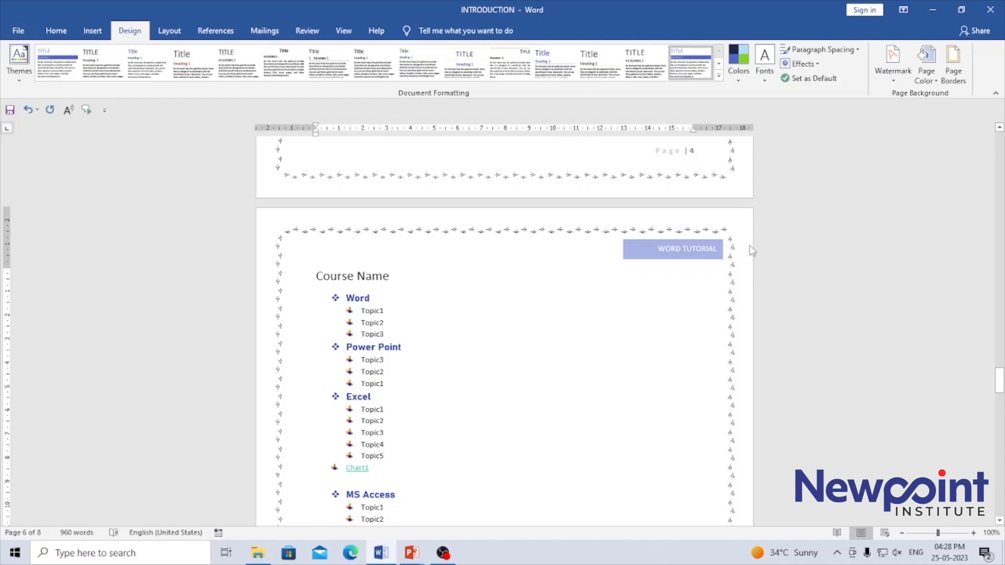
Step: Remove the decorative art page border from the whole document
click(952, 70)
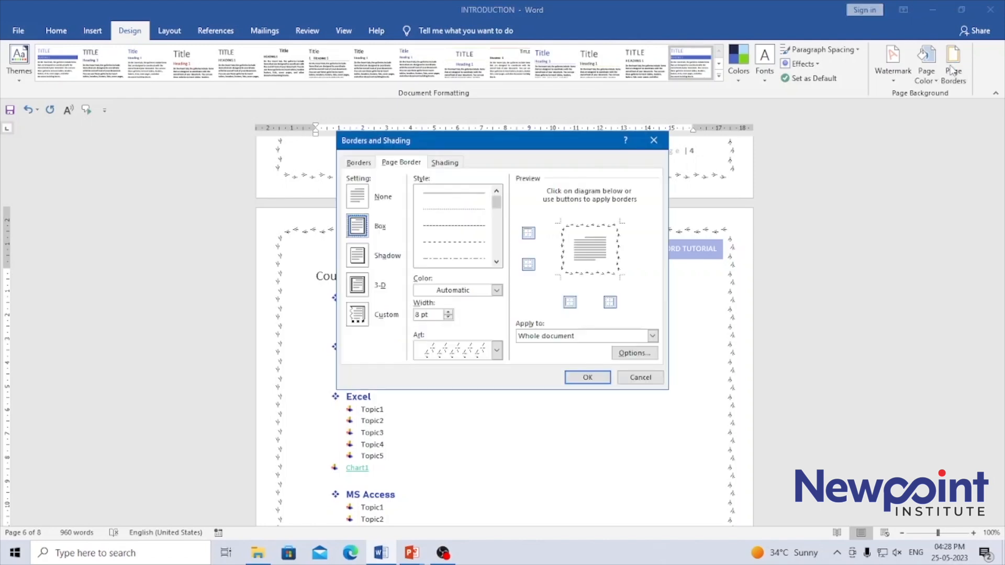
mouse_move(546, 140)
mouse_down()
mouse_move(683, 112)
mouse_move(701, 93)
mouse_up()
click(514, 149)
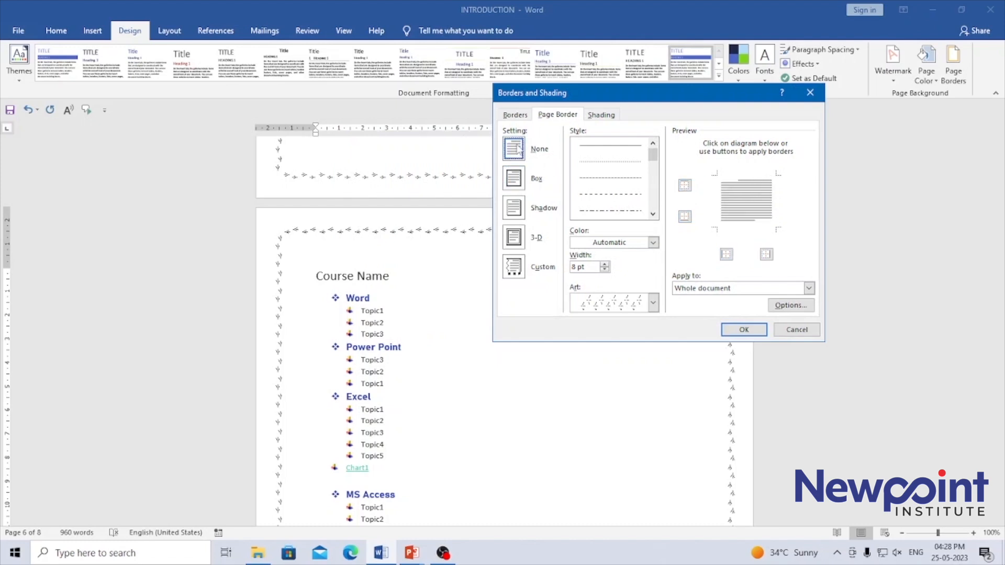
click(753, 332)
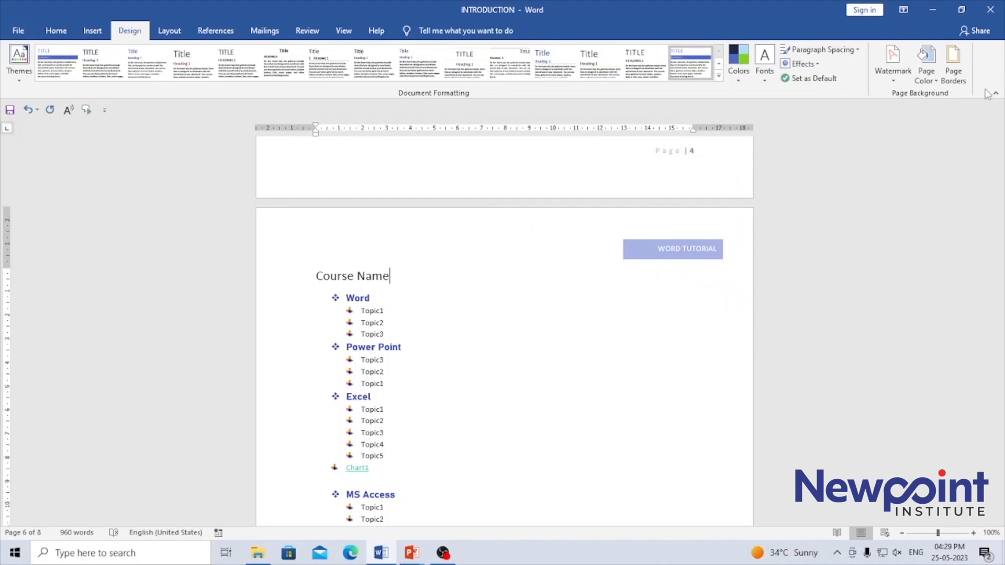
Step: Apply a blue, ½ pt single-line Box page border to the whole document
click(953, 66)
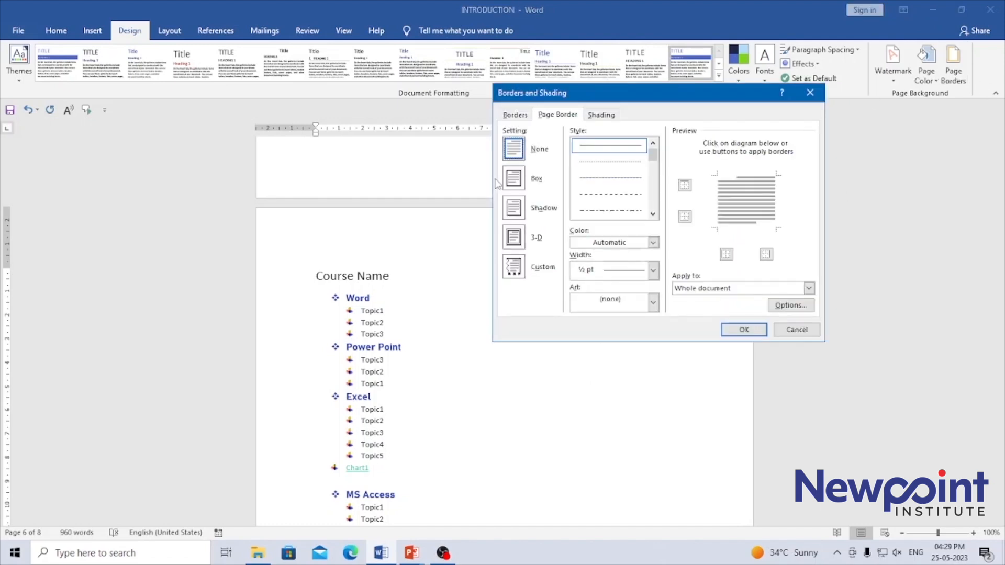
click(513, 179)
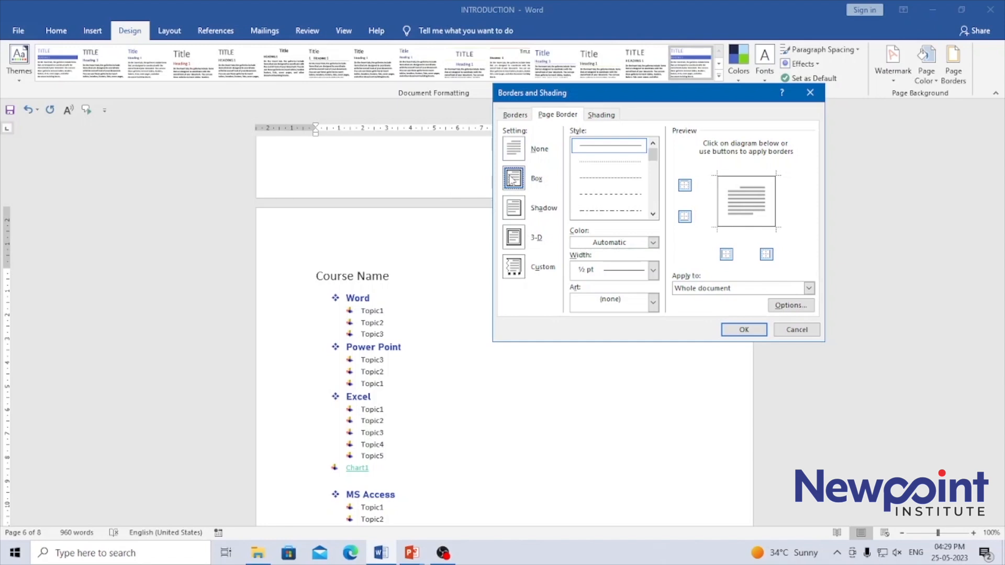
click(653, 242)
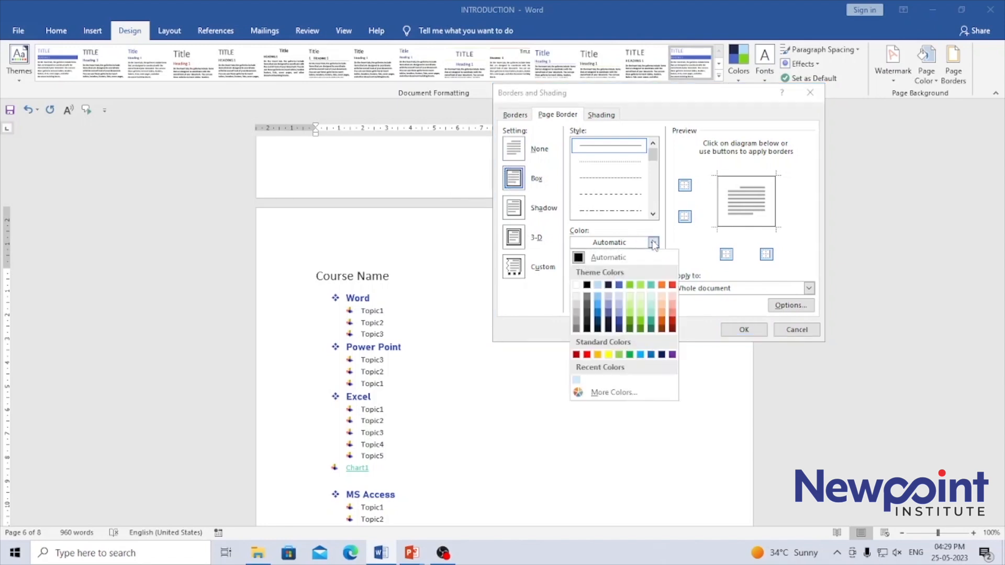
click(599, 315)
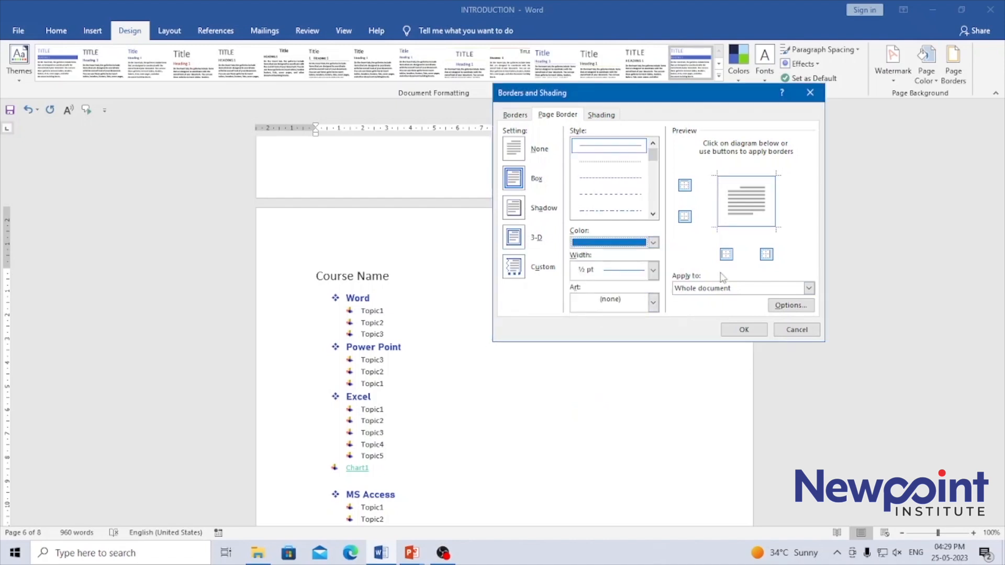
click(745, 328)
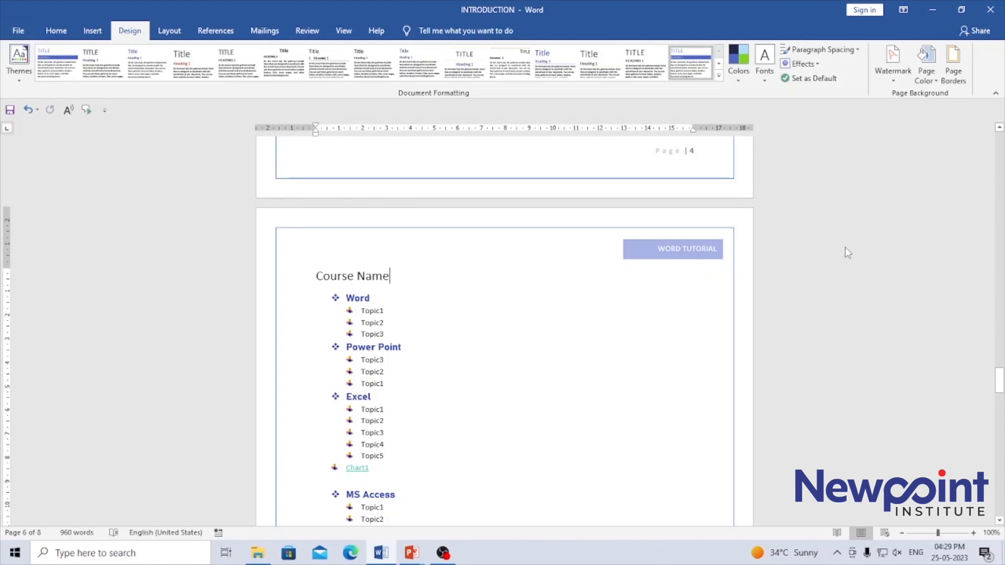
Step: Try the Custom and Shadow page border settings, and toggle the left and right border sides off and on
click(953, 73)
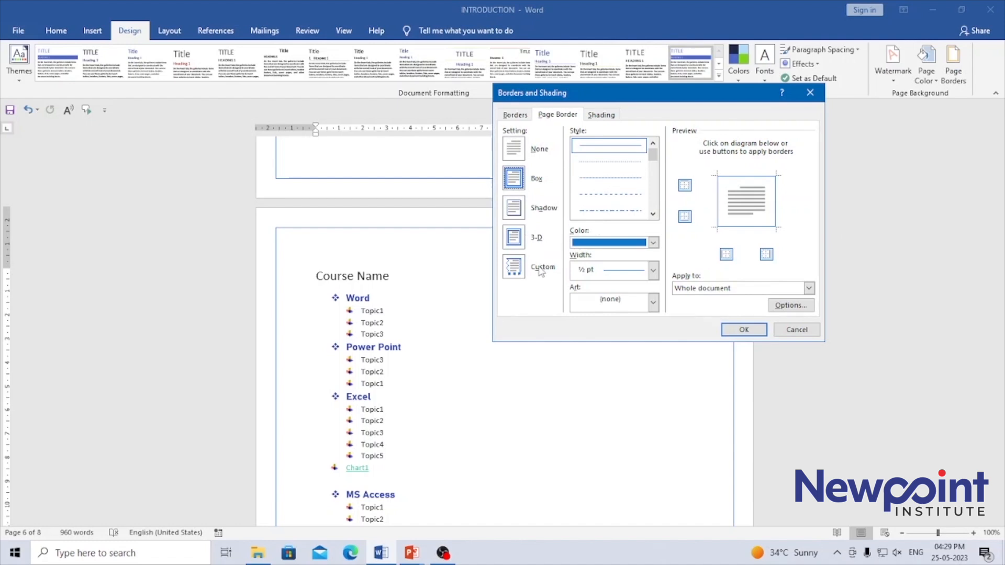
click(515, 268)
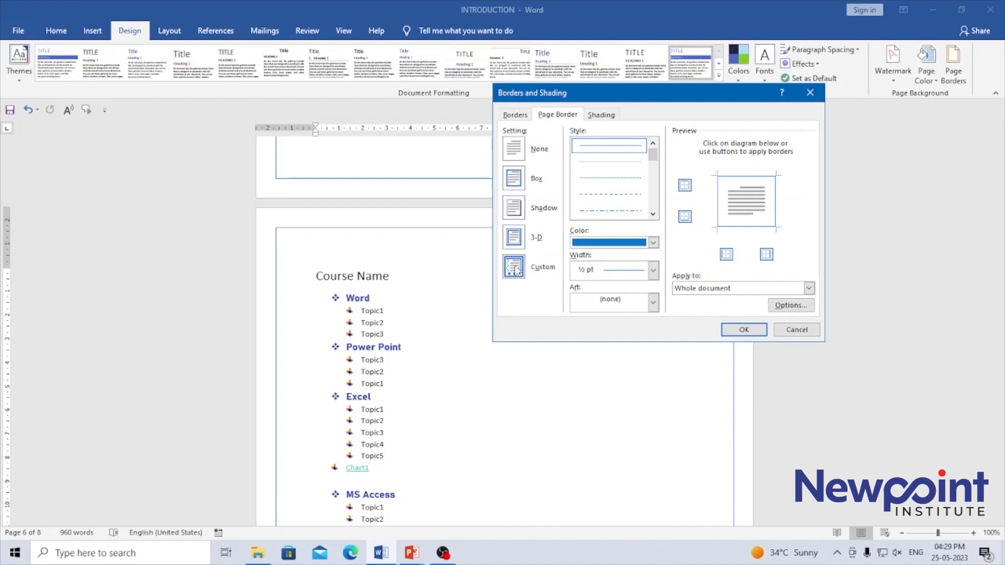
click(519, 210)
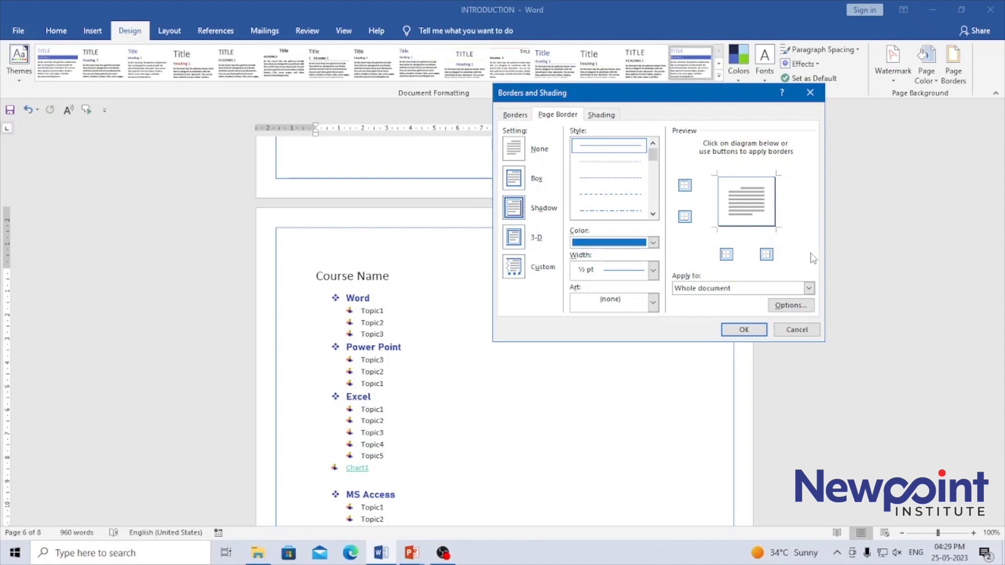
click(728, 254)
click(729, 254)
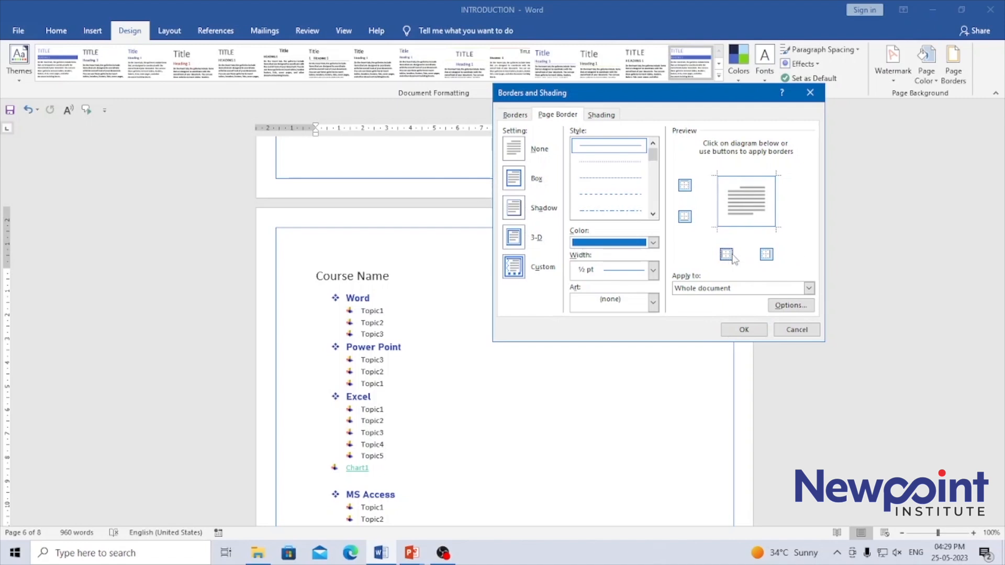
click(767, 255)
click(767, 255)
Step: Set the page border width to 3 pt, reapply it to all four sides, and apply it to the whole document
click(652, 270)
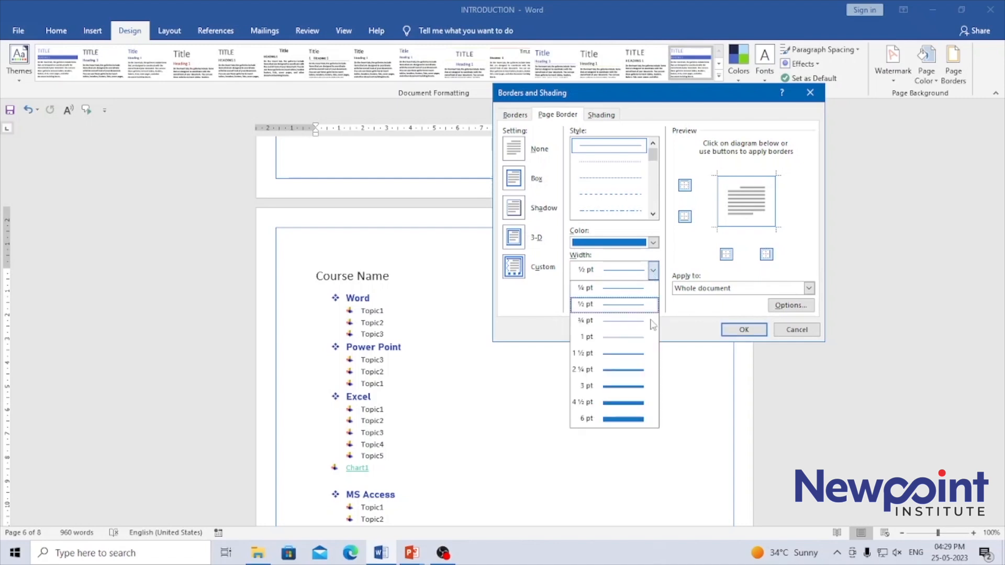
click(632, 387)
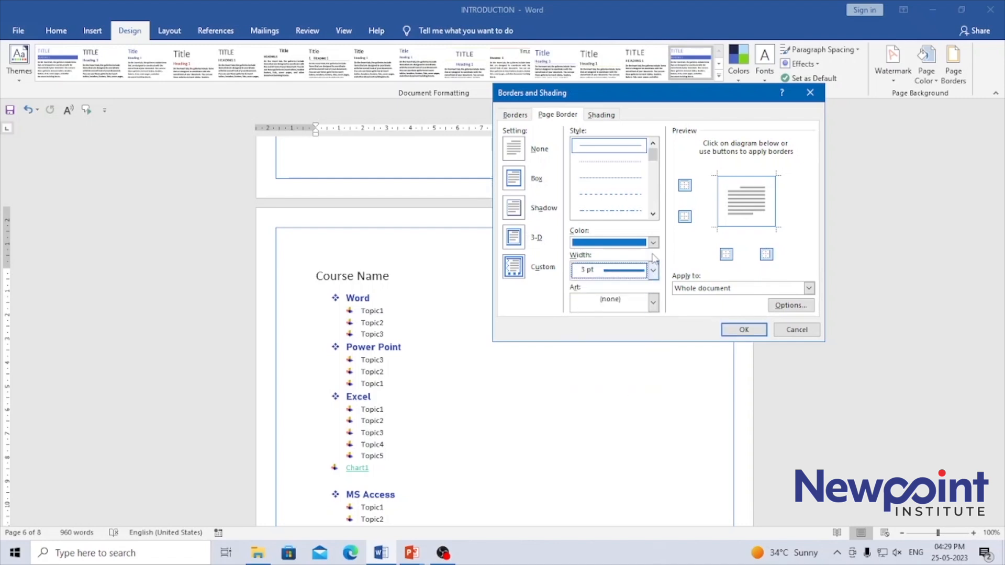
click(726, 254)
click(726, 254)
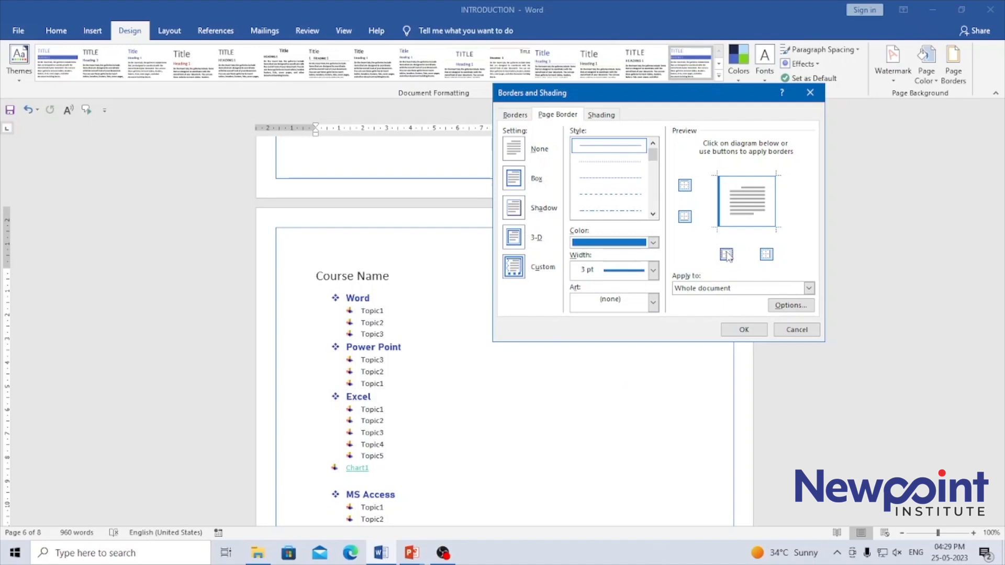
click(766, 255)
click(684, 217)
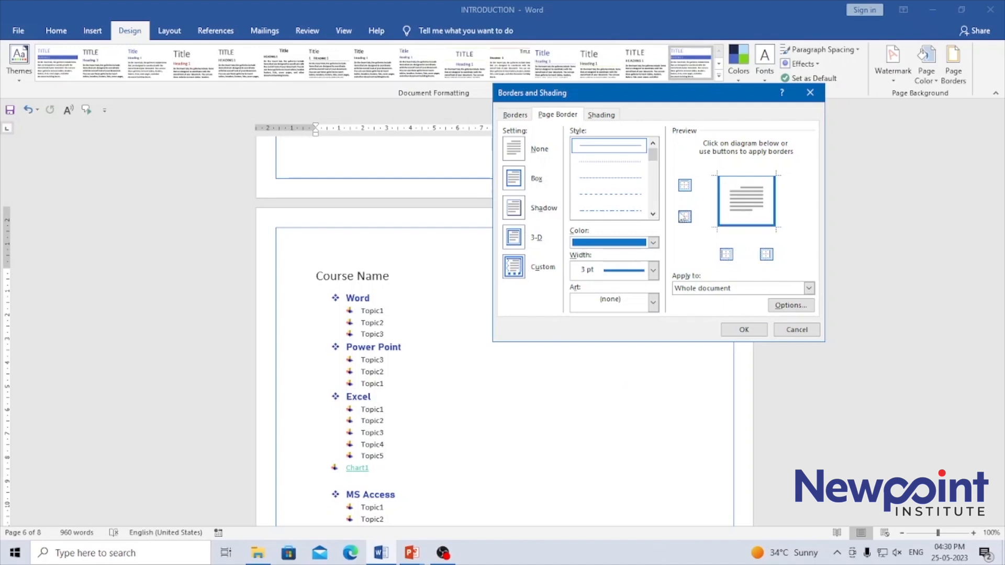
click(684, 186)
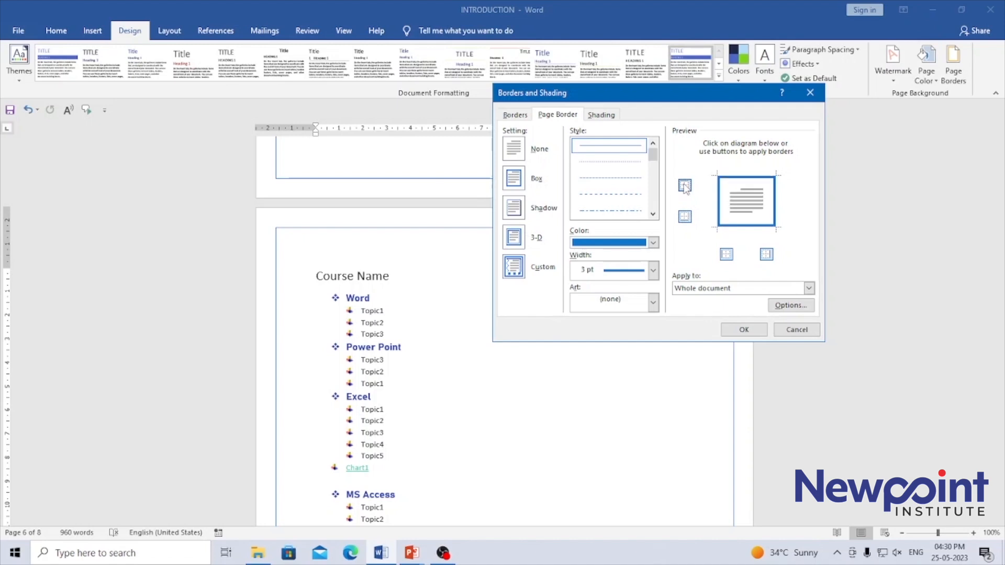
click(745, 329)
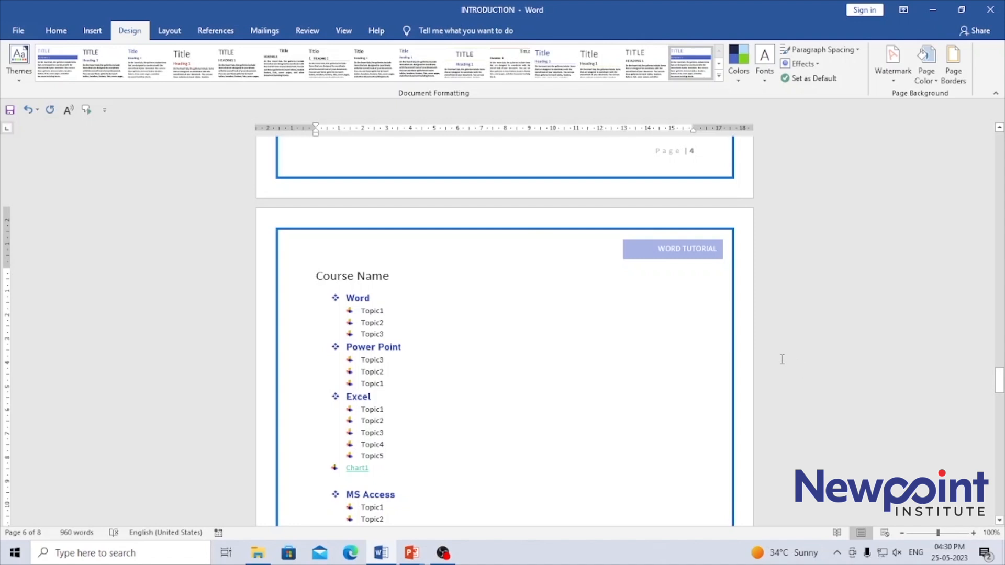
Step: Choose the art page border with a band of scattered stars between two lines
click(952, 74)
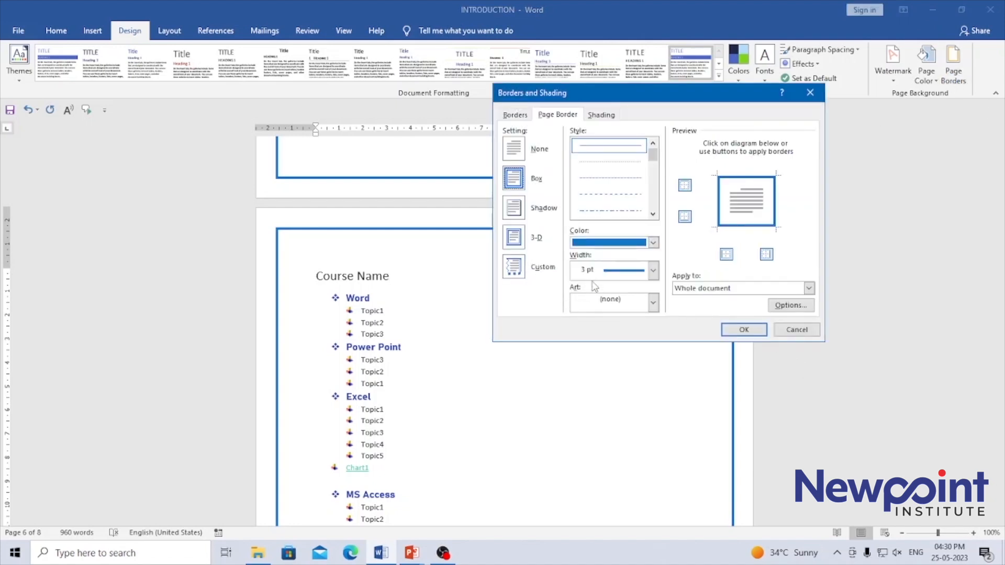
click(605, 310)
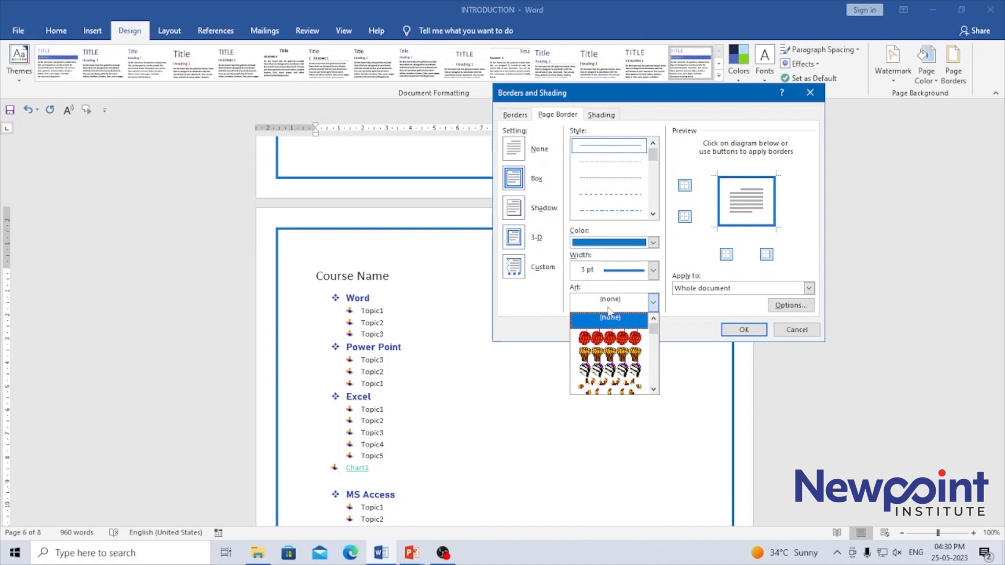
drag(653, 329, 655, 375)
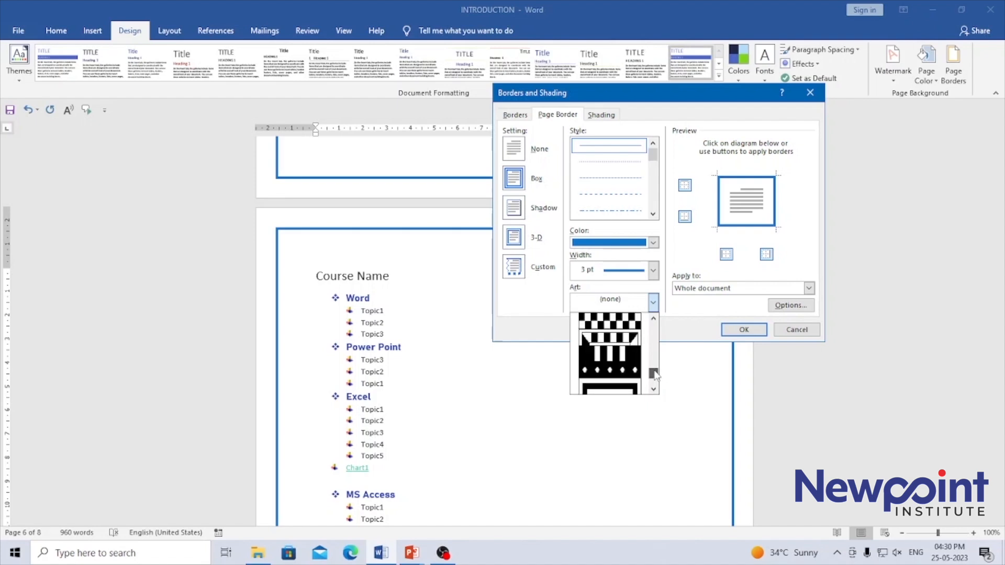
click(653, 389)
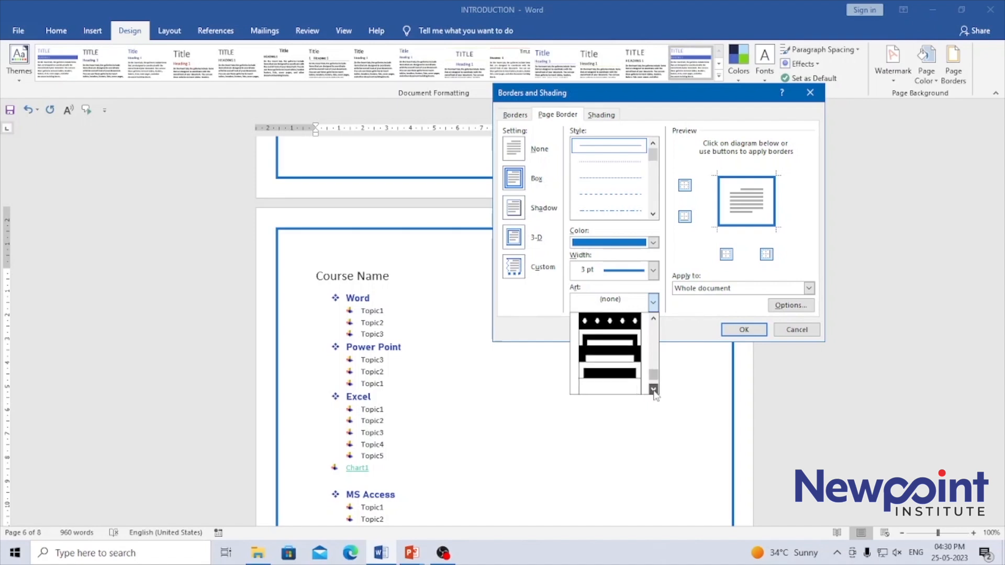
click(653, 390)
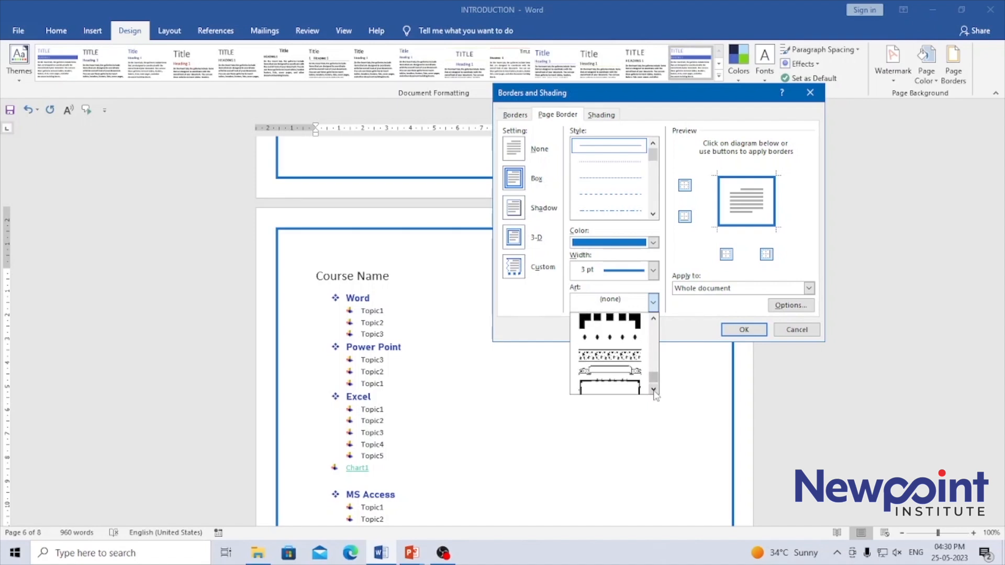
click(636, 356)
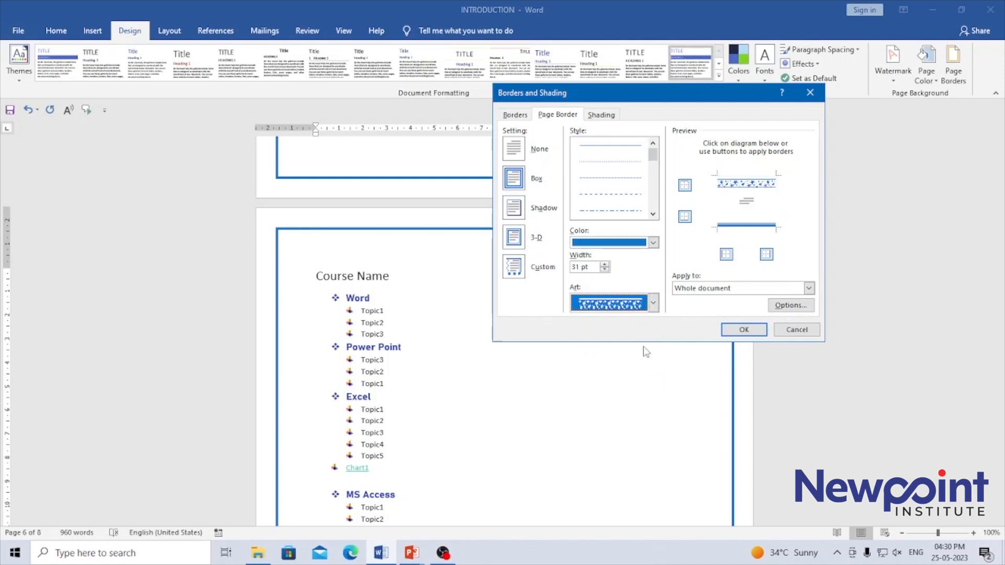
Step: Color the star art border dark green, apply it to the whole document, and review it on the earlier pages
click(652, 242)
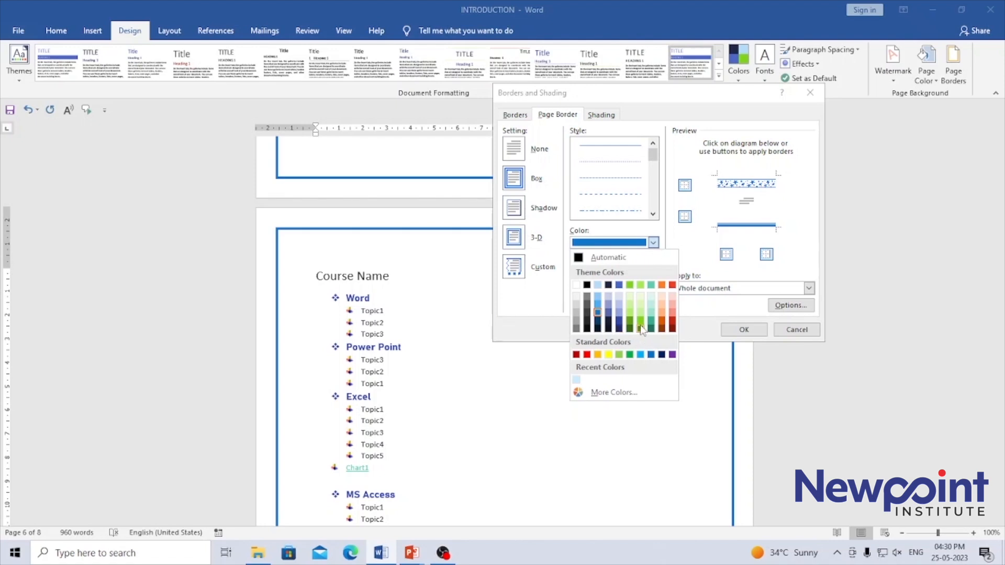
click(640, 324)
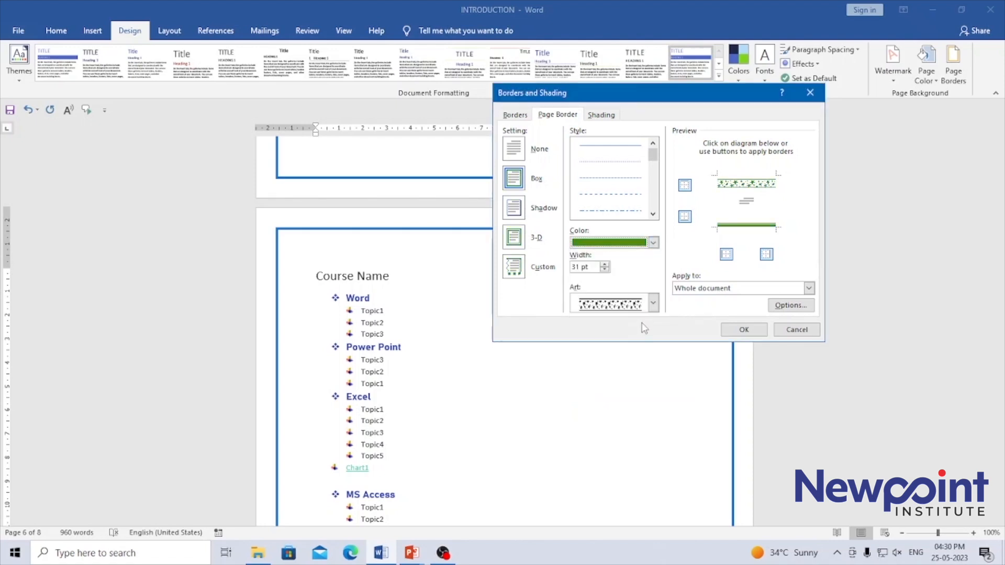
click(750, 331)
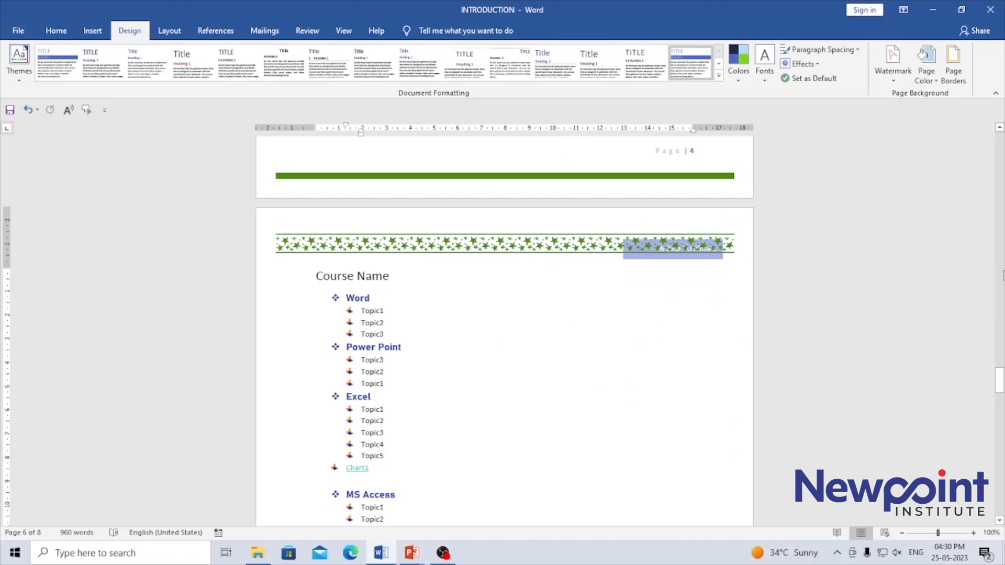
drag(999, 384, 999, 339)
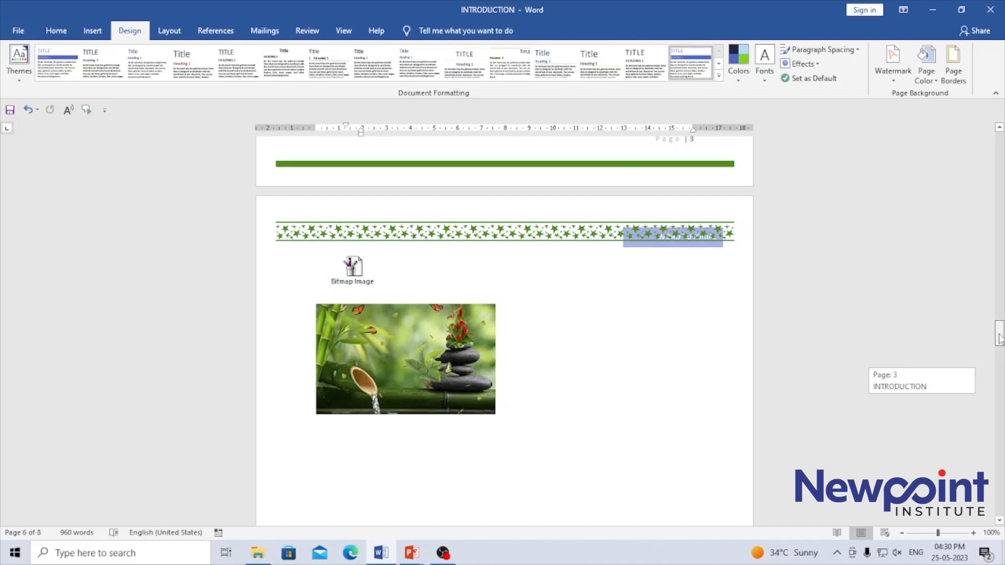
drag(999, 339, 999, 339)
Step: Replace the art page border with a dashed line style, followed by a 3 pt multi-line style
click(953, 65)
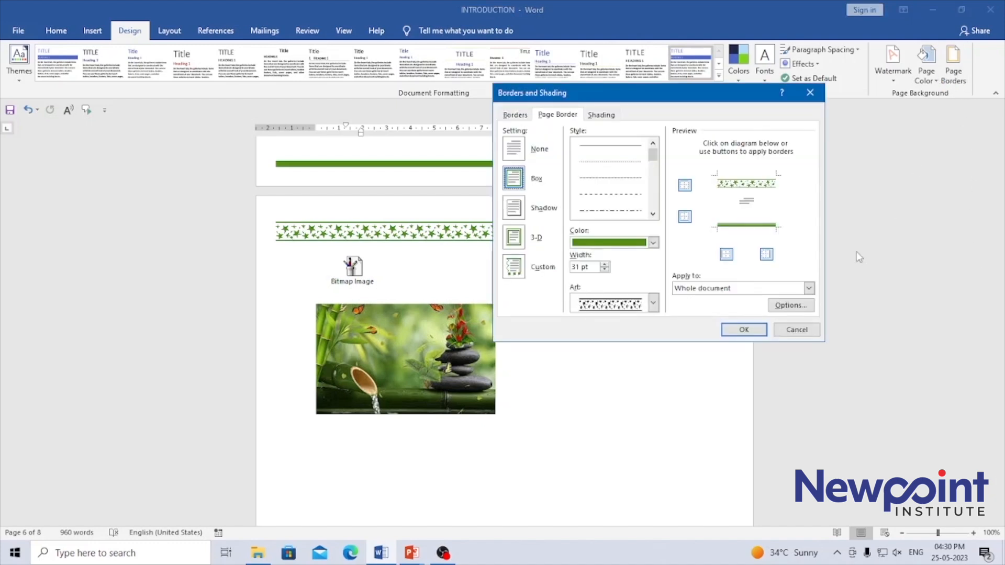
click(685, 217)
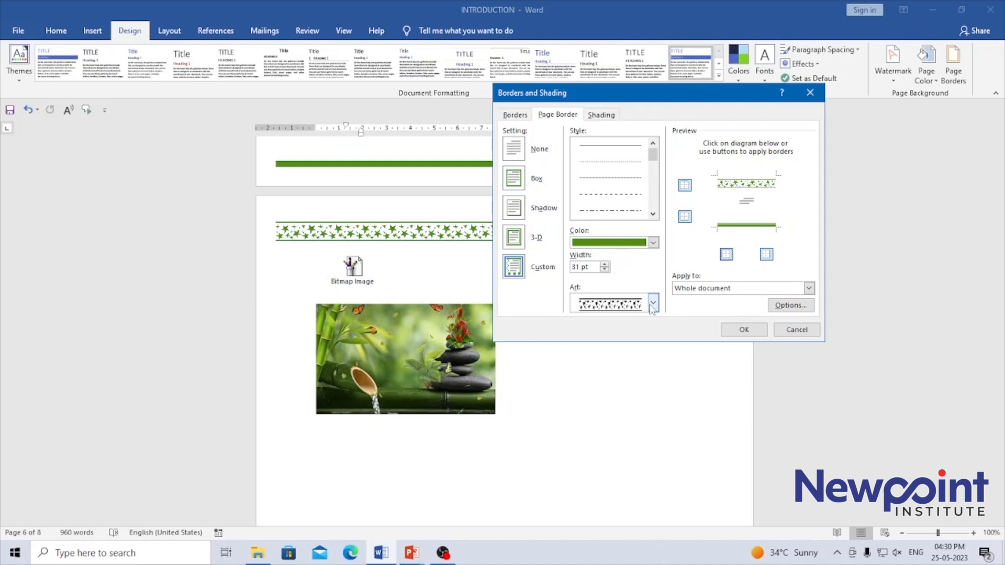
click(639, 195)
click(653, 215)
scroll(654, 220, down, 4)
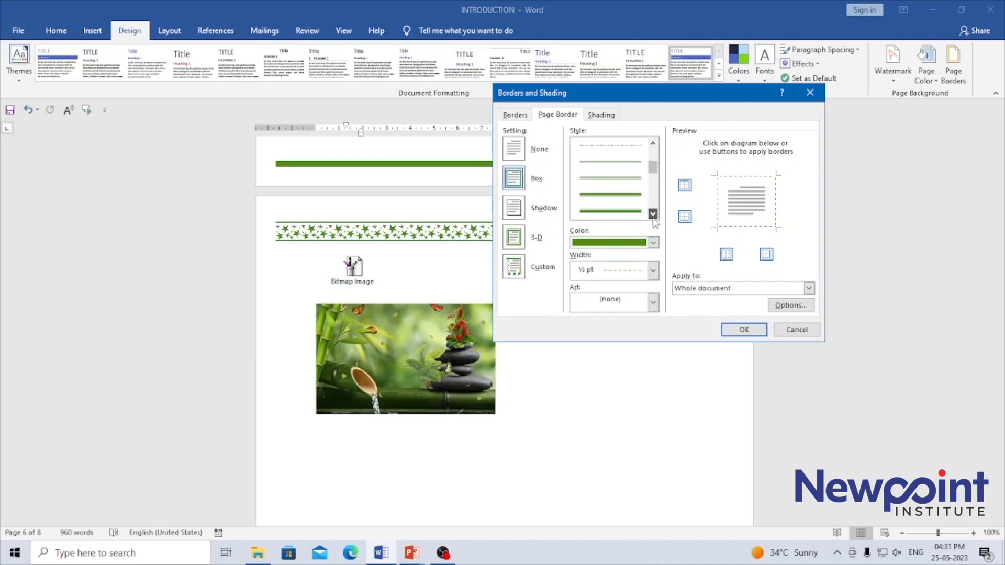
click(622, 195)
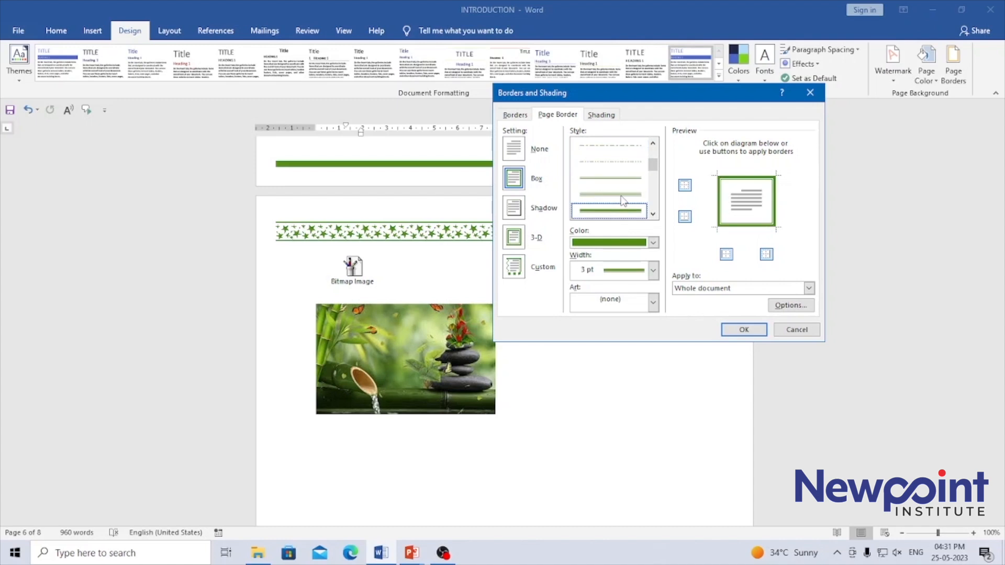
Step: Try other 3 pt multi-line styles for the page border, including a triple-line one
click(653, 214)
click(652, 215)
click(652, 215)
click(622, 197)
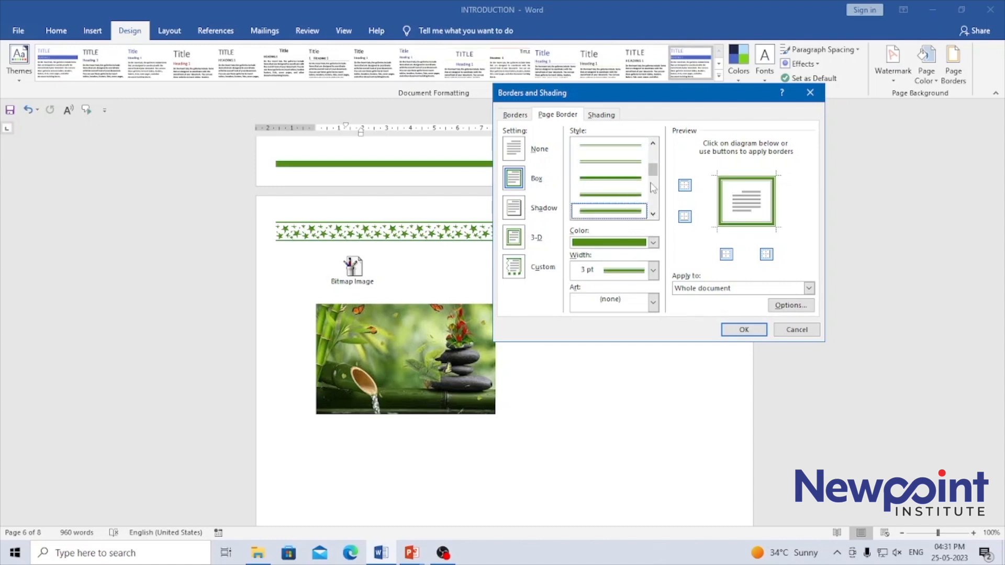
drag(652, 174, 651, 188)
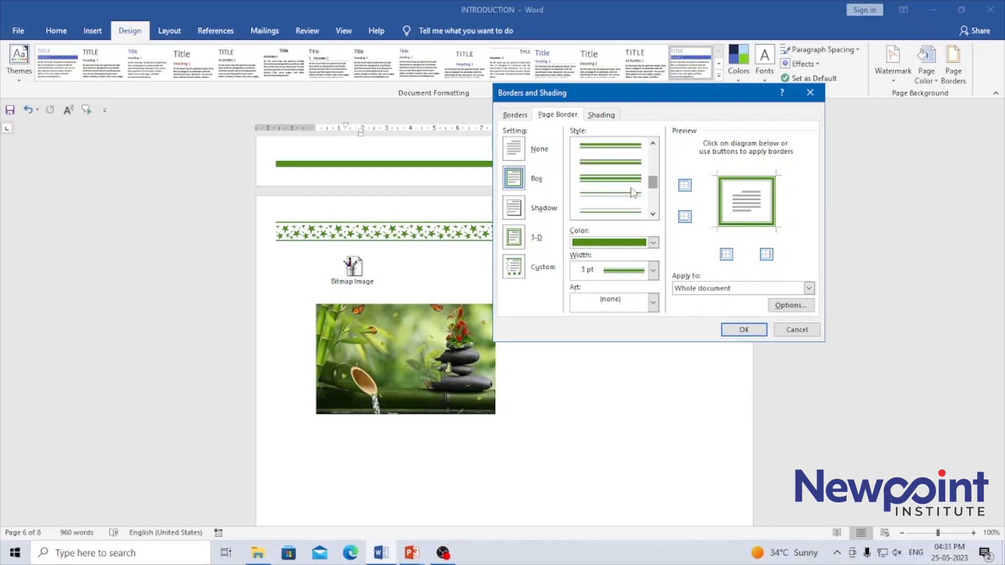
scroll(617, 186, down, 1)
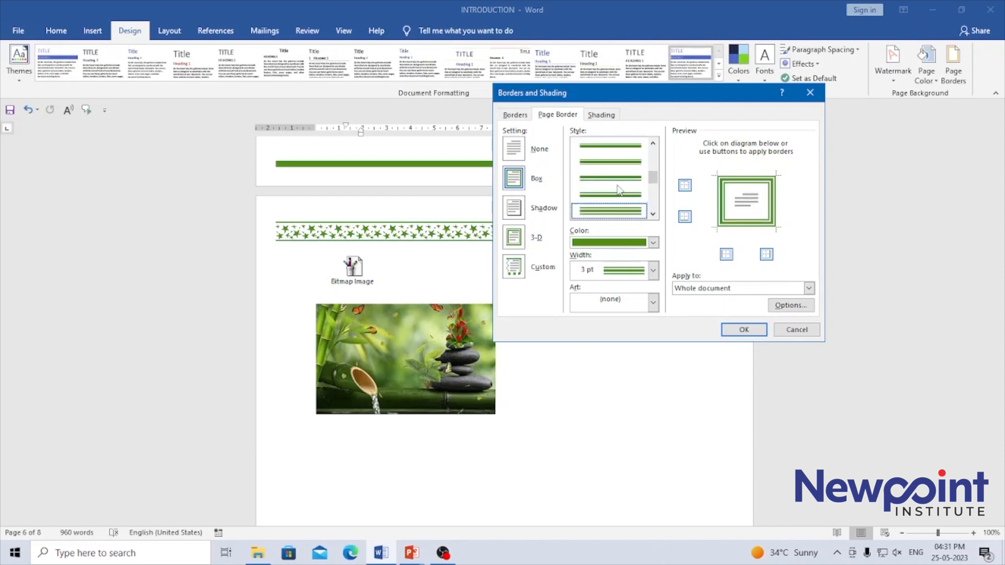
Step: Set the page border color to standard purple and its style to the ¾ pt double wavy line
click(653, 242)
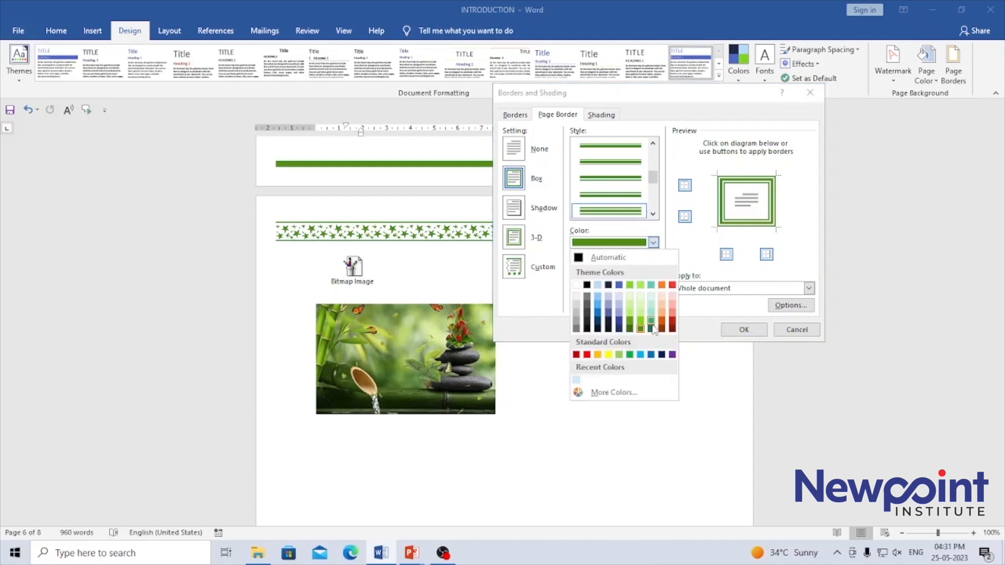
click(672, 355)
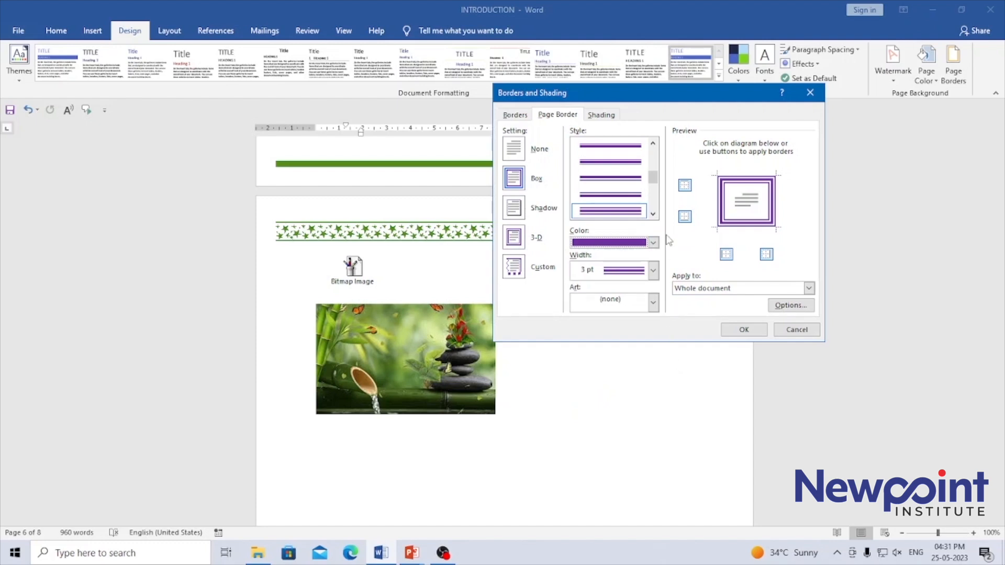
click(653, 214)
click(653, 214)
click(653, 214)
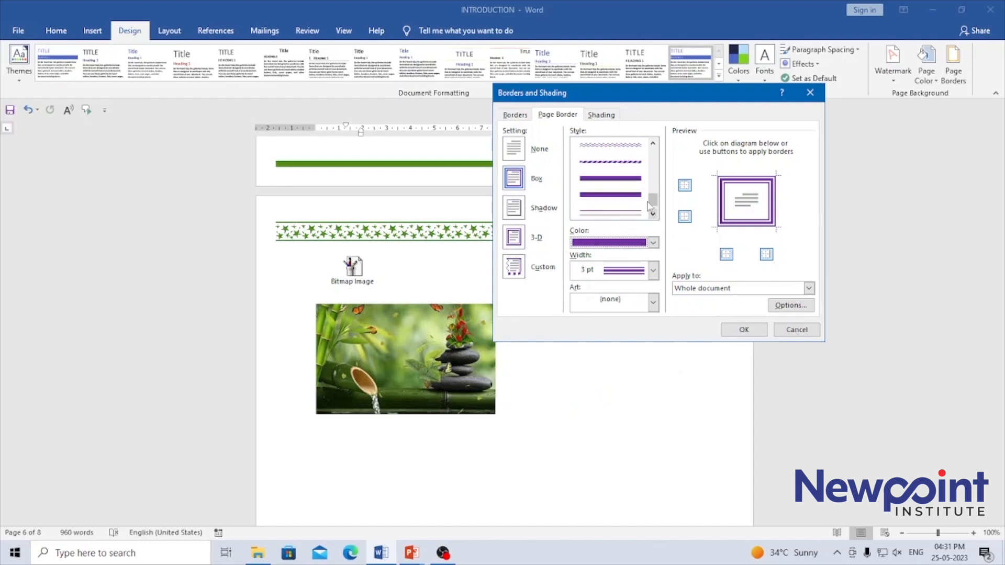
click(605, 151)
click(607, 159)
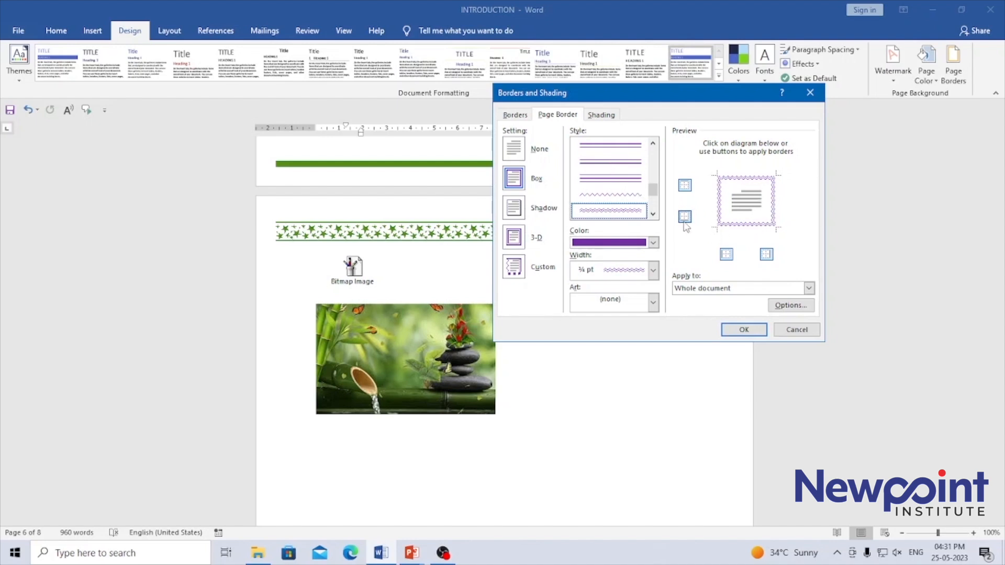
Step: Remove the left and right sides of the wavy page border and apply it to the whole document
click(726, 255)
click(766, 254)
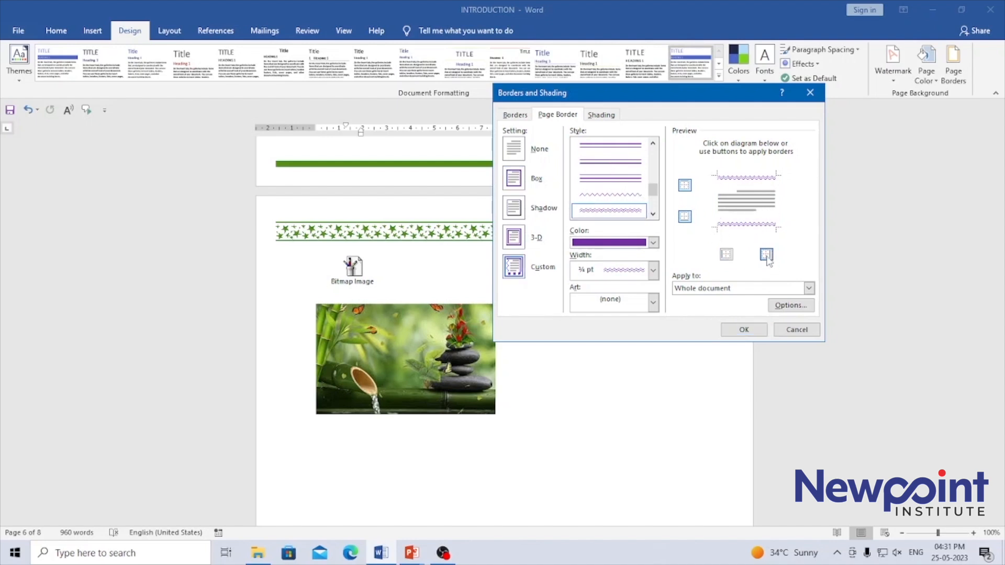
click(743, 329)
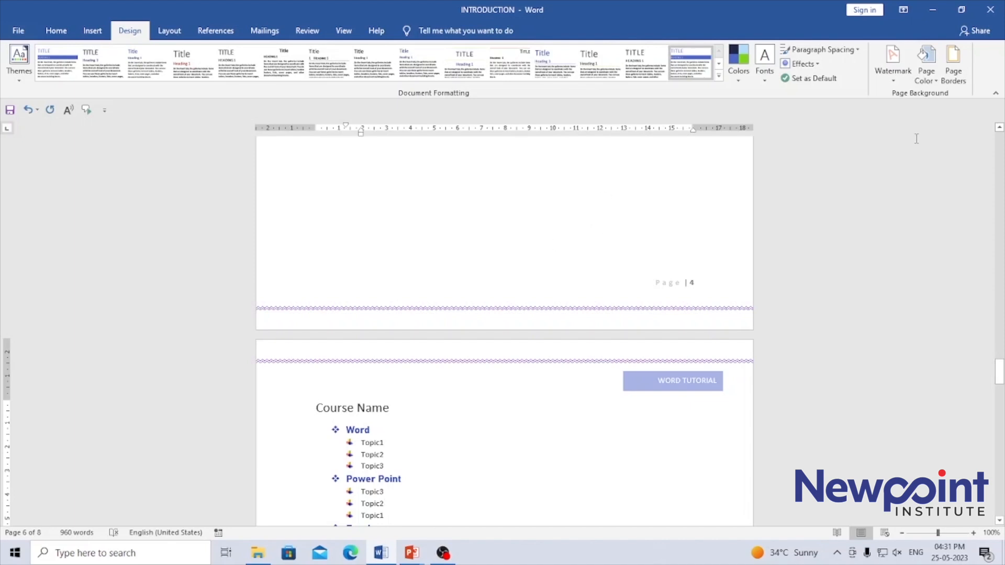
Step: Set the page border to the 3-D setting and try a light green paragraph shading fill before choosing pale lavender-blue
click(953, 72)
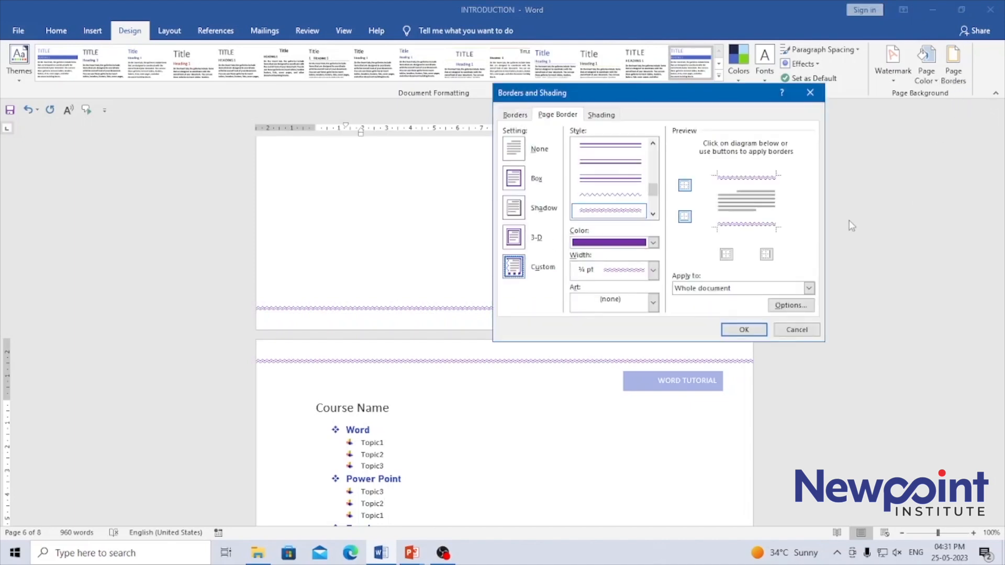
click(514, 238)
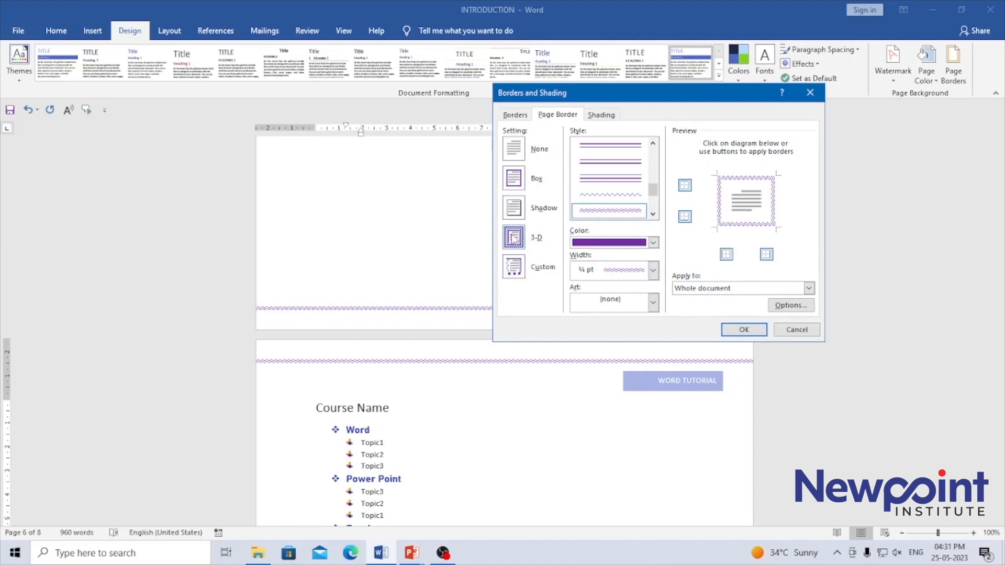
click(603, 116)
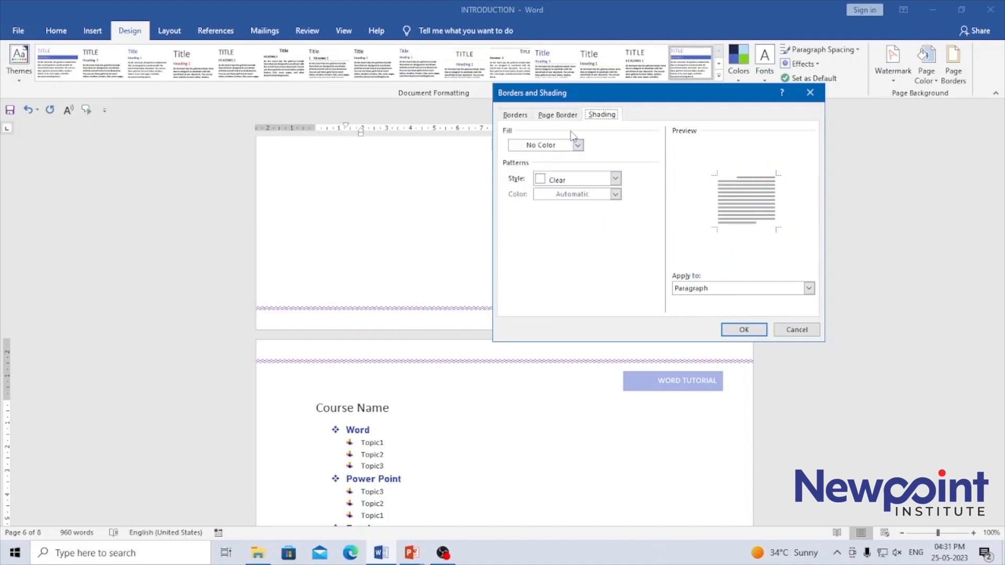
click(578, 146)
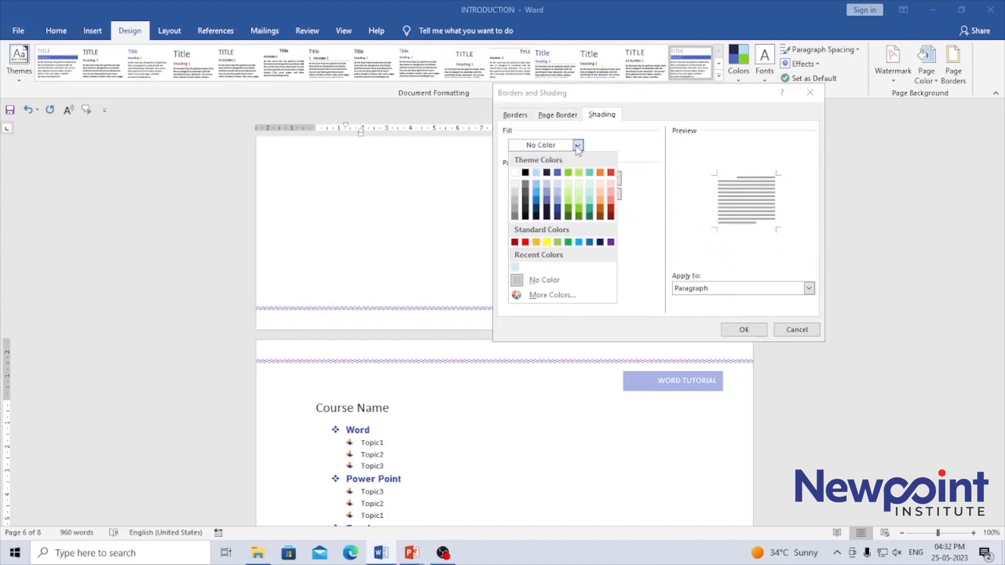
click(569, 193)
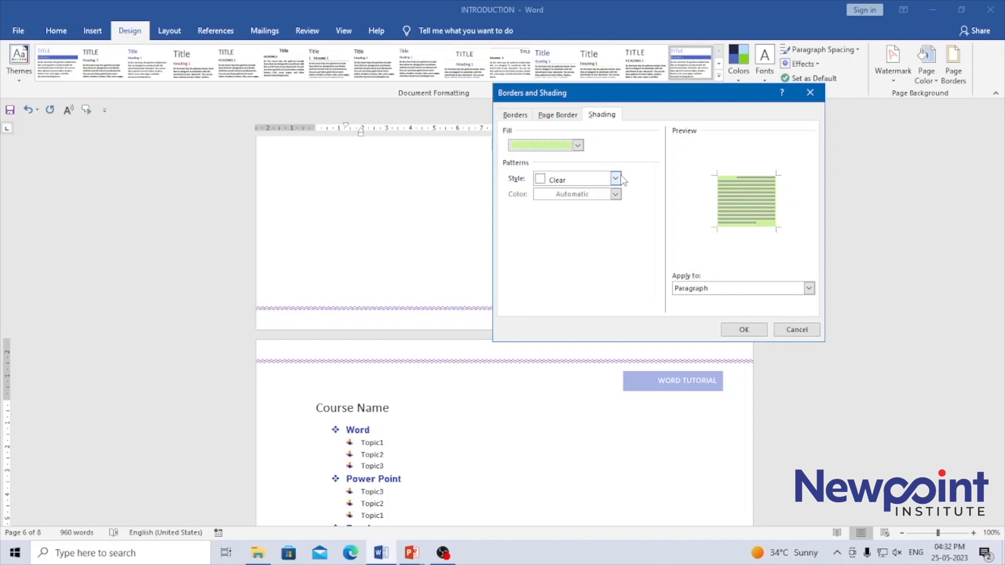
click(577, 146)
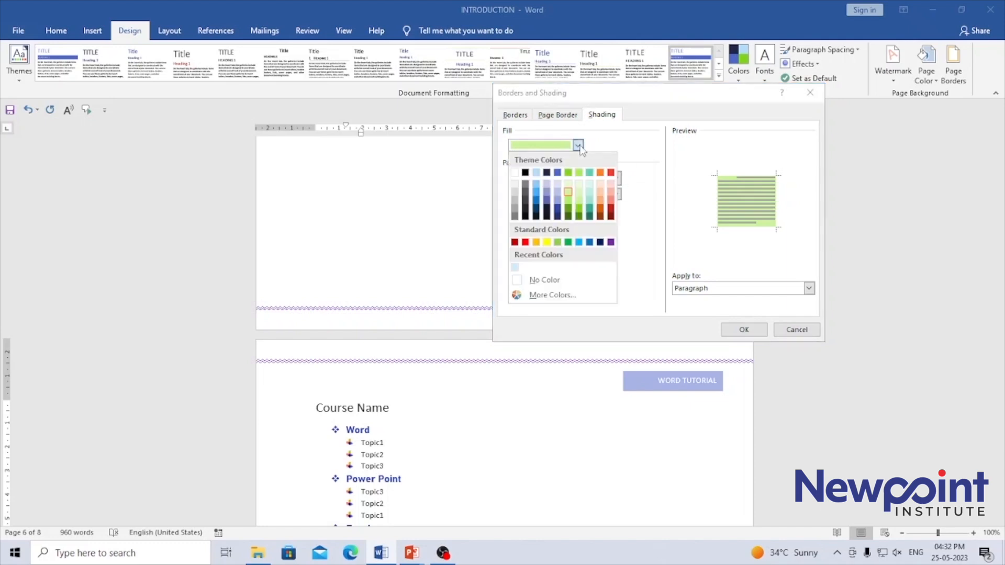
click(557, 192)
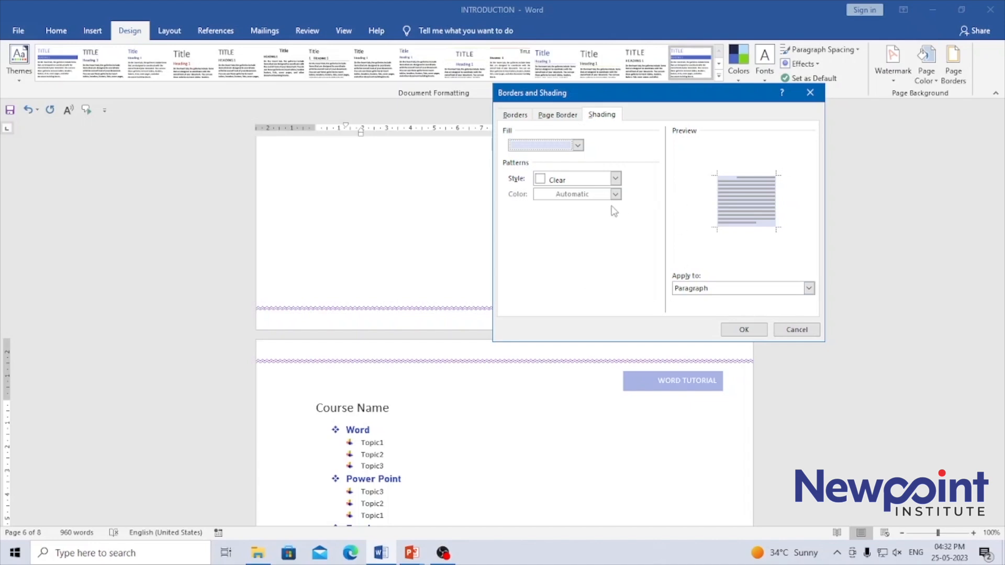
Step: Try the 12.5%, 37.5% and 50% pattern styles for the paragraph shading
click(616, 178)
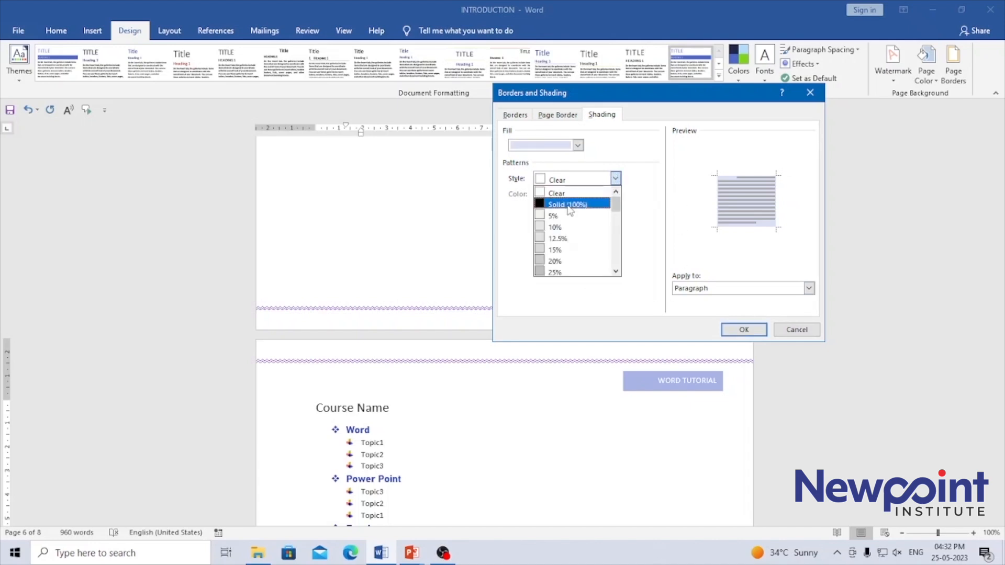
click(557, 239)
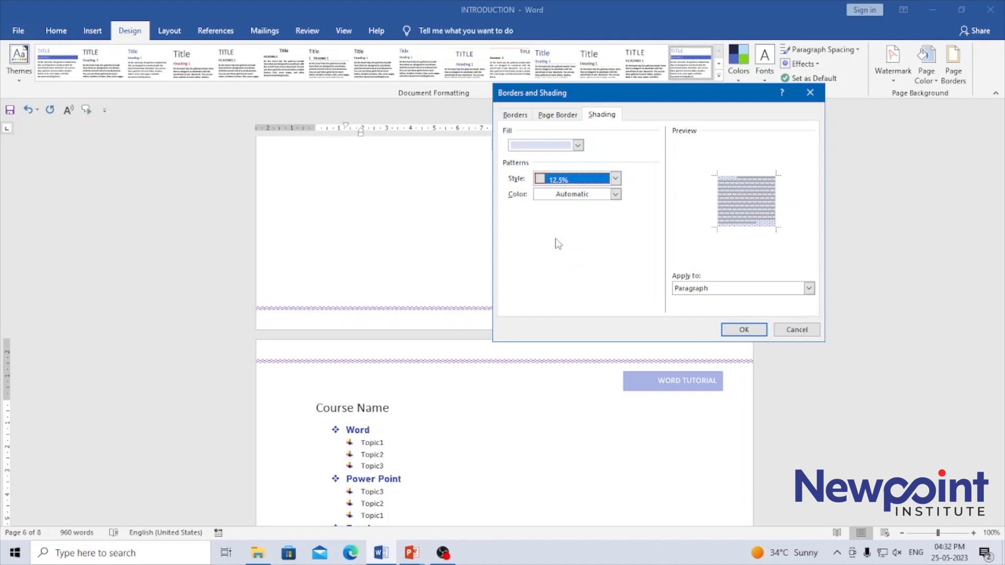
click(615, 179)
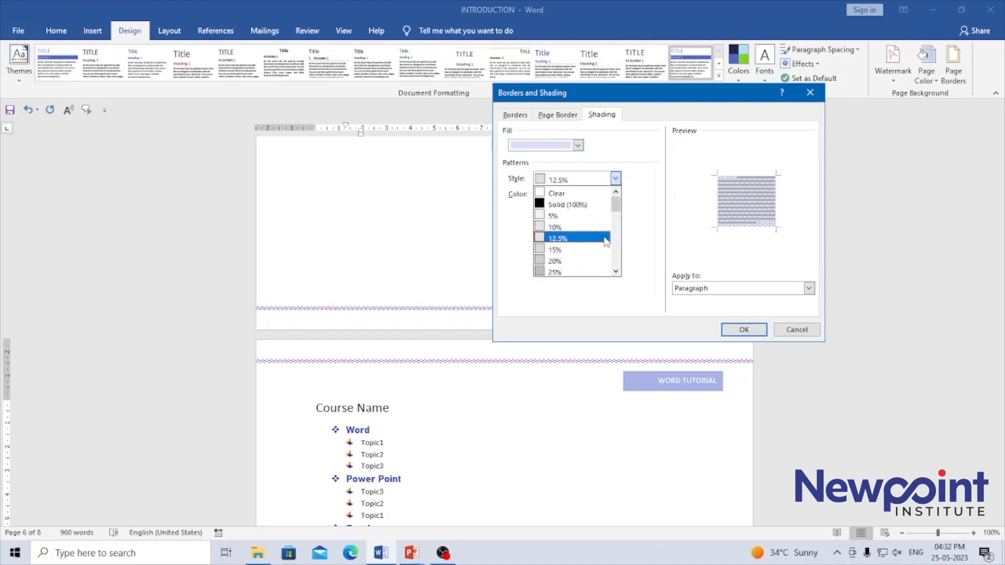
drag(616, 207, 618, 224)
click(556, 205)
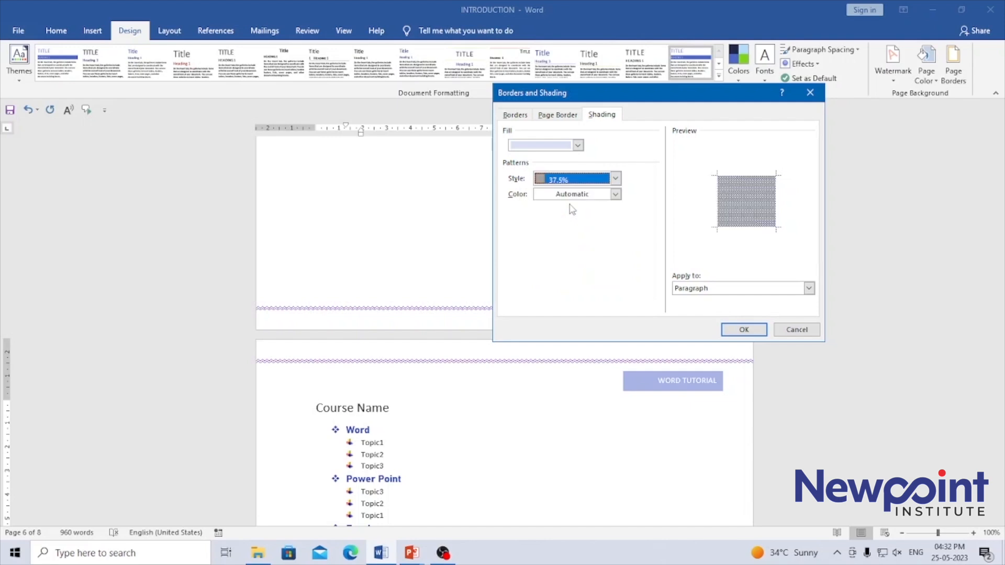
click(615, 179)
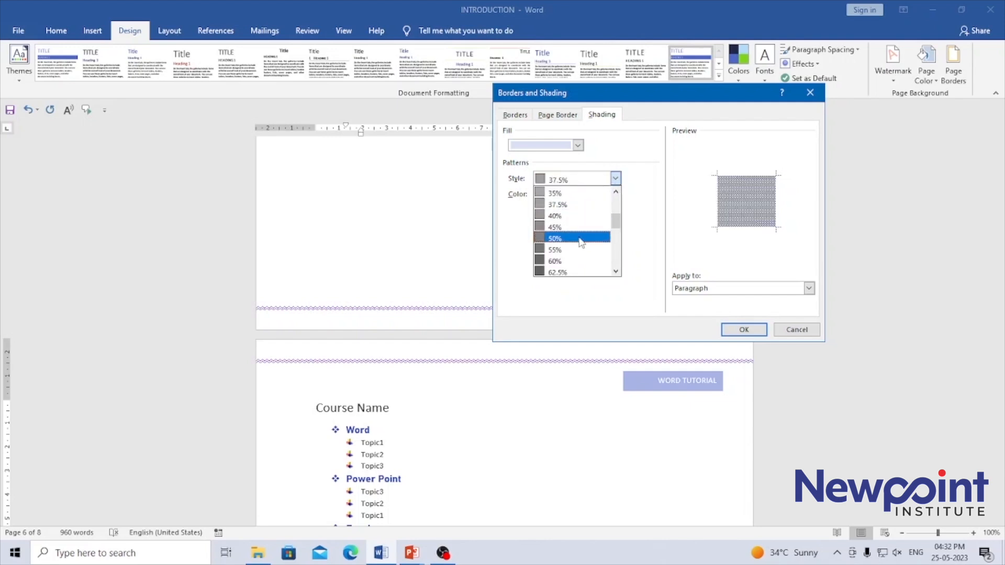
click(579, 241)
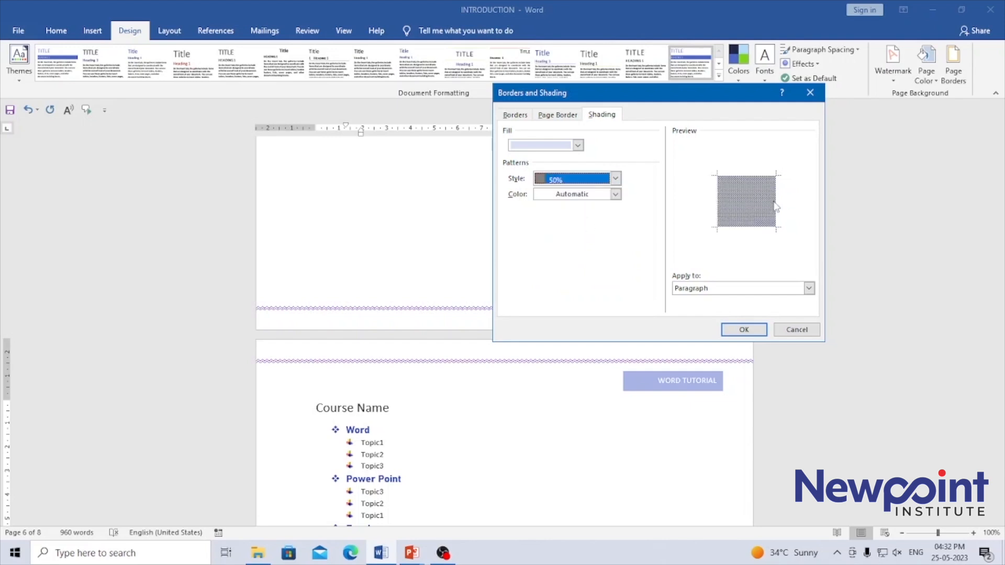
Step: Set the shading pattern to 10% in Red, Accent 6, Lighter 60% and apply the border and shading changes
click(615, 178)
drag(616, 217, 617, 201)
click(560, 228)
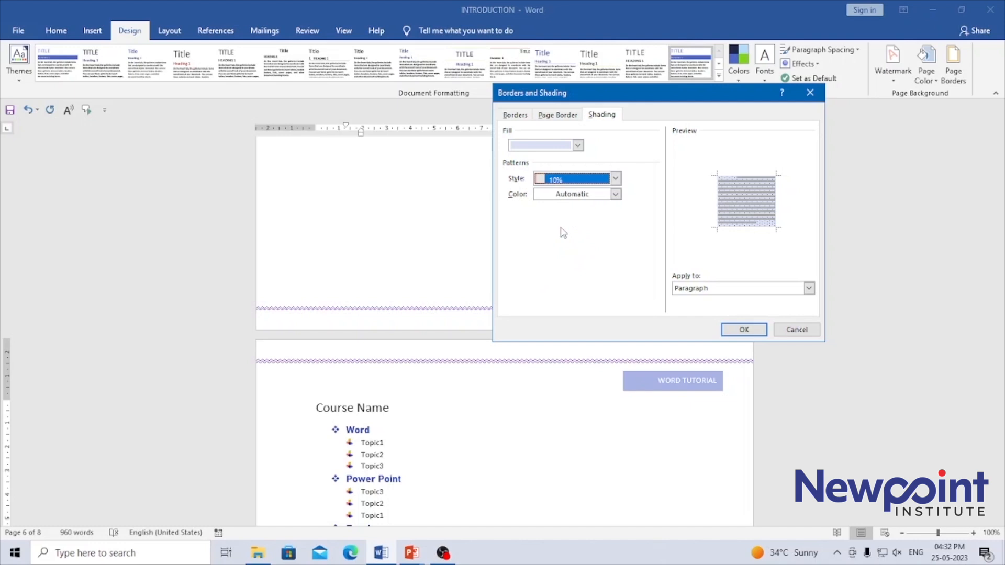
click(615, 194)
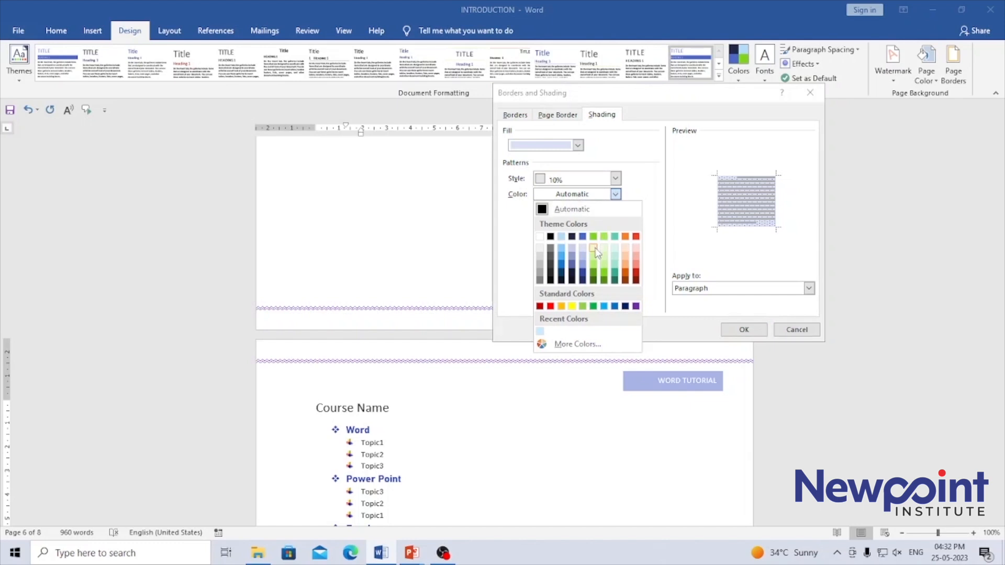
click(635, 258)
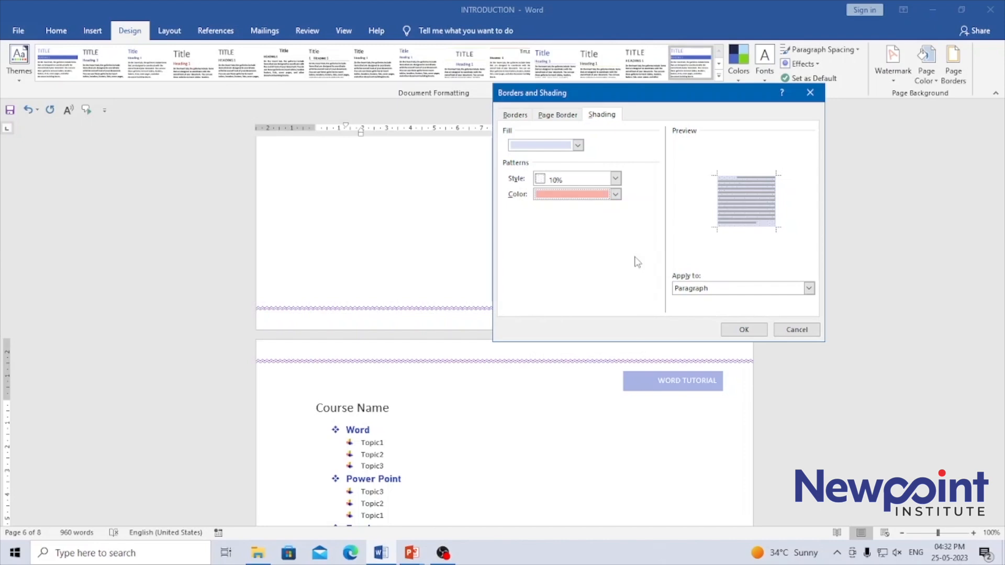
click(743, 331)
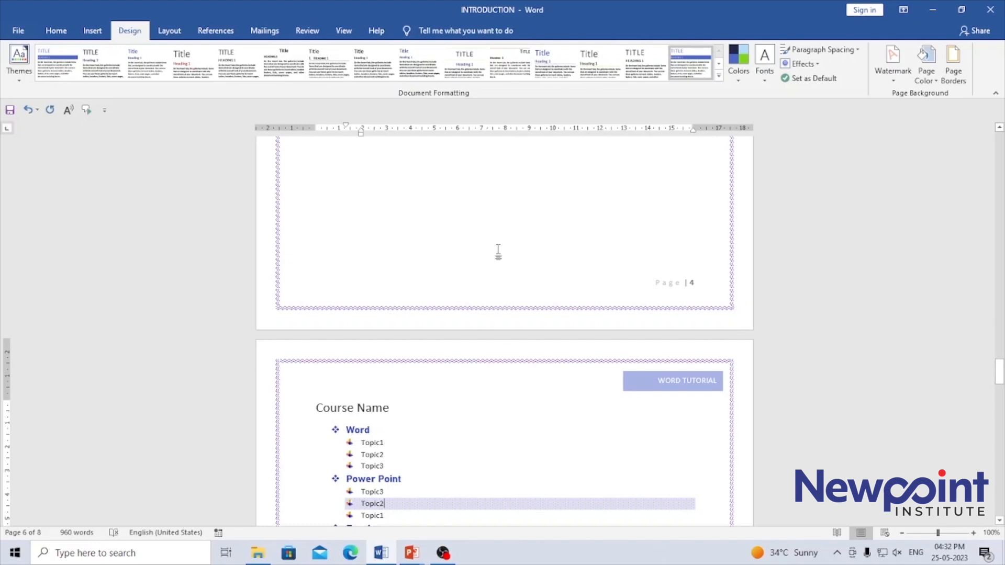
Step: Change the pattern color of the shaded Topic2 paragraph under Power Point to a dark red theme shade
drag(999, 372, 1001, 427)
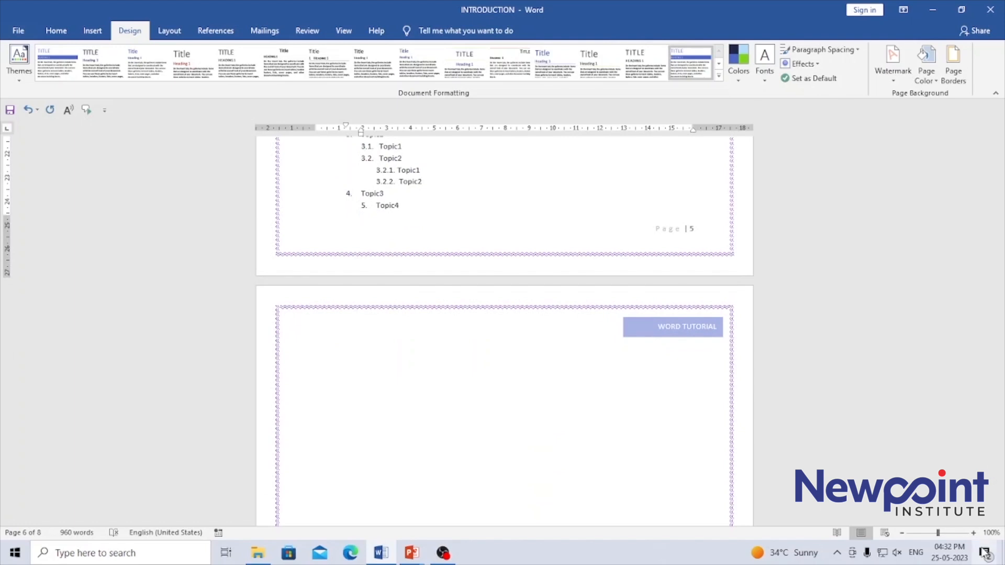
click(974, 533)
click(973, 532)
click(973, 532)
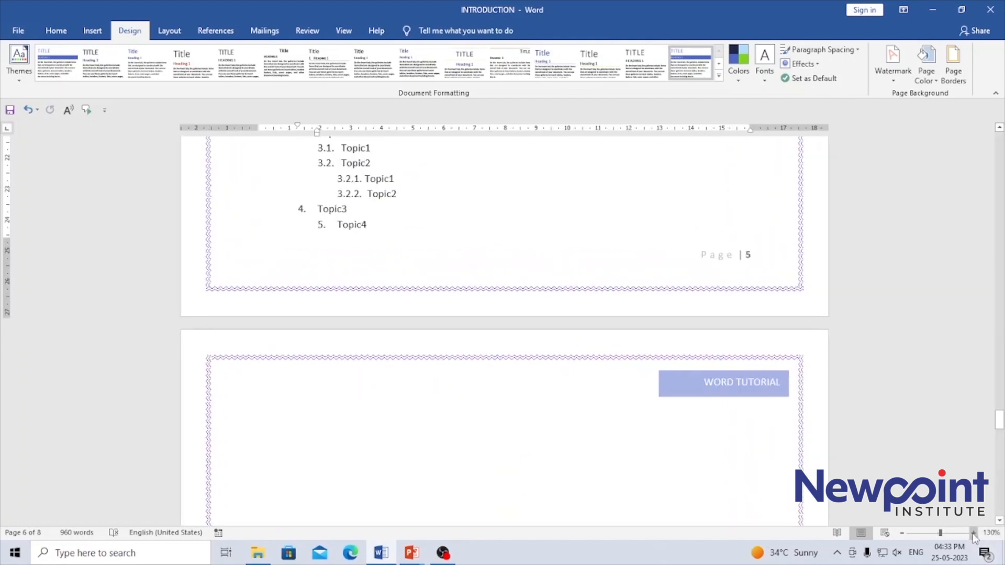
click(973, 533)
click(973, 532)
click(973, 532)
click(973, 532)
click(973, 533)
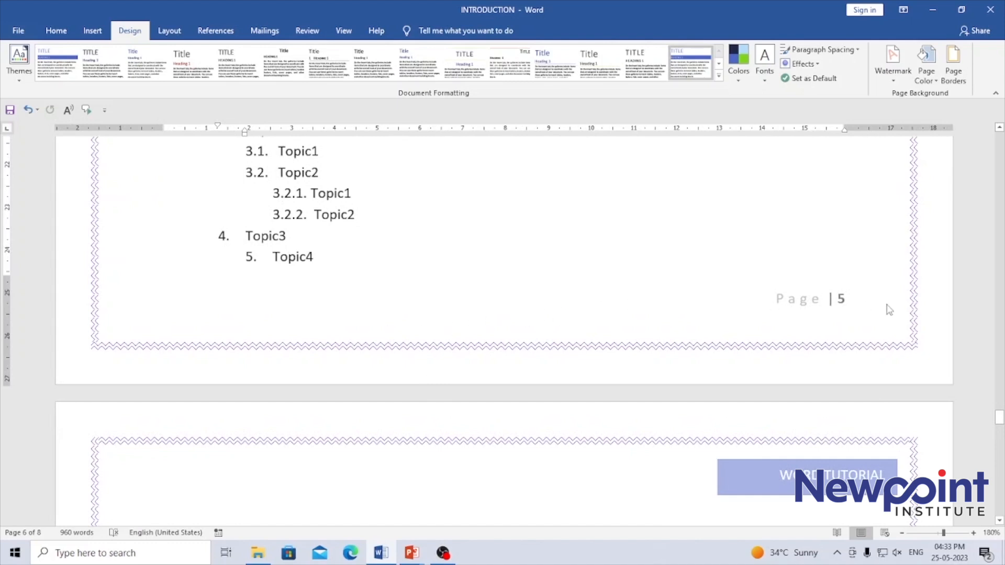
click(959, 77)
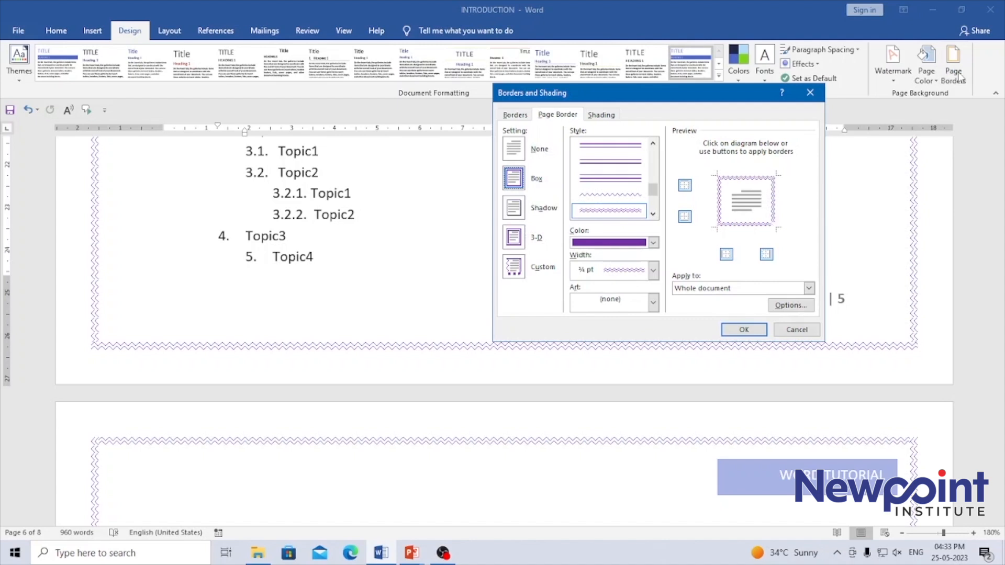
click(601, 114)
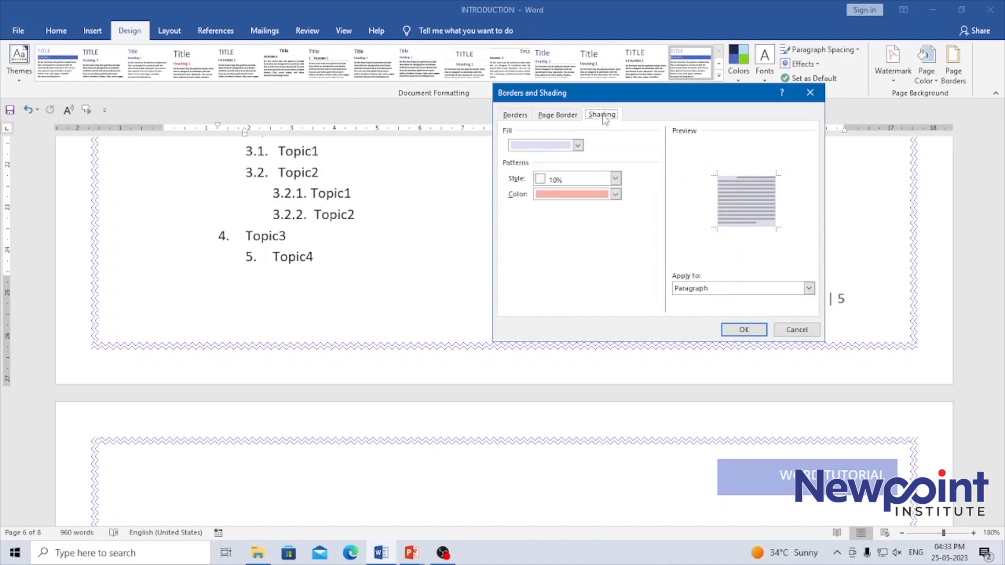
click(616, 194)
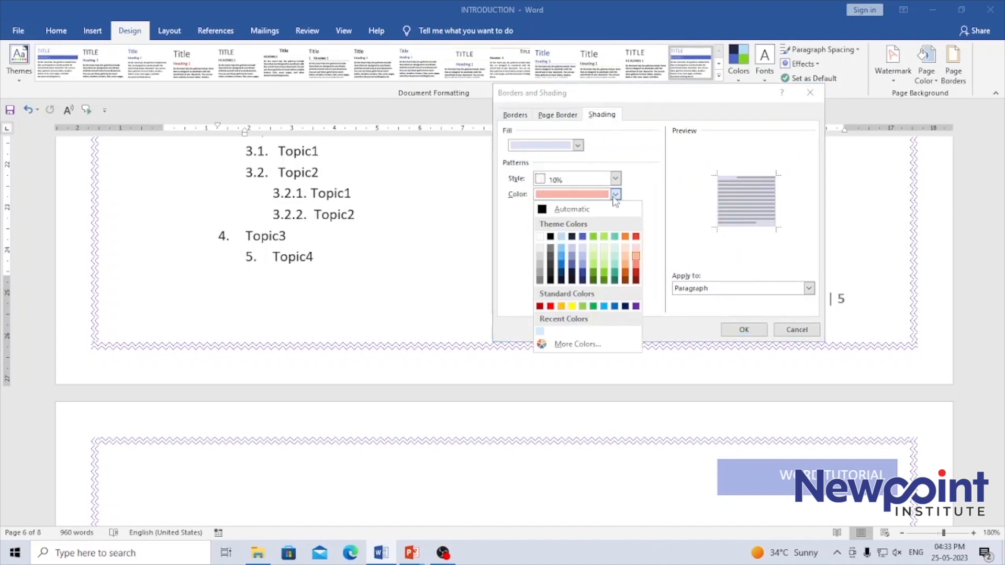
click(636, 276)
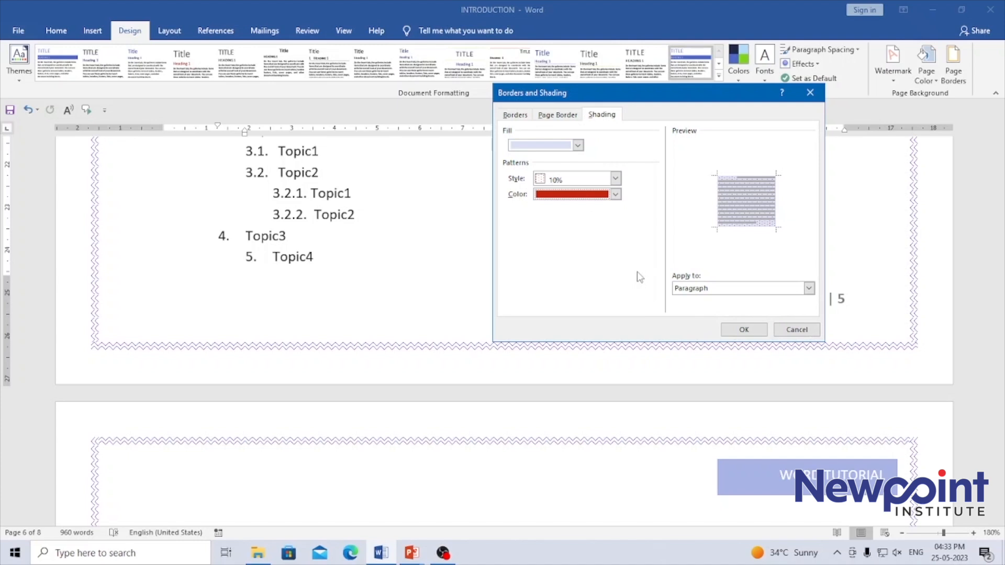
click(743, 330)
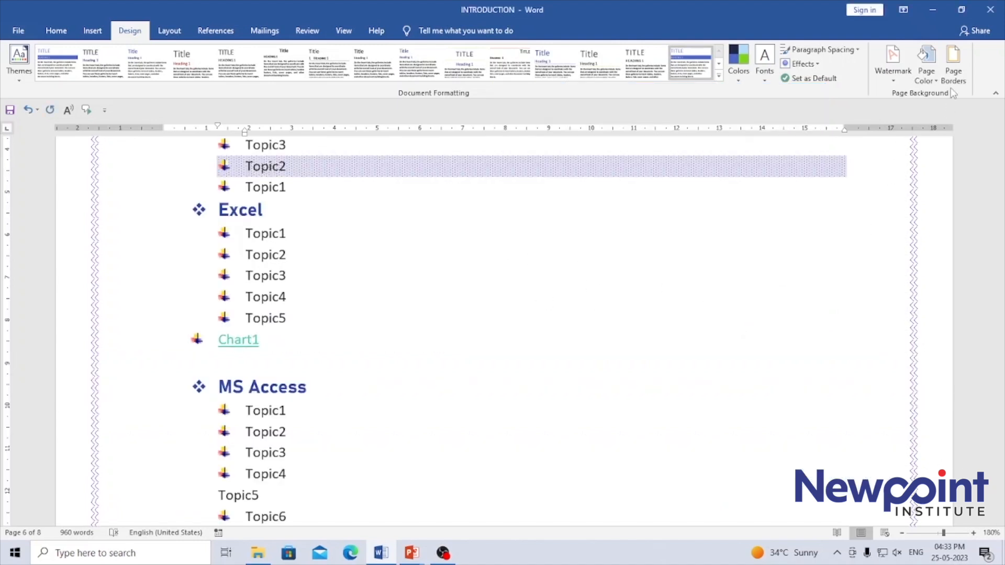
Step: Set the pattern style of the Topic2 paragraph's shading to 25%
click(952, 66)
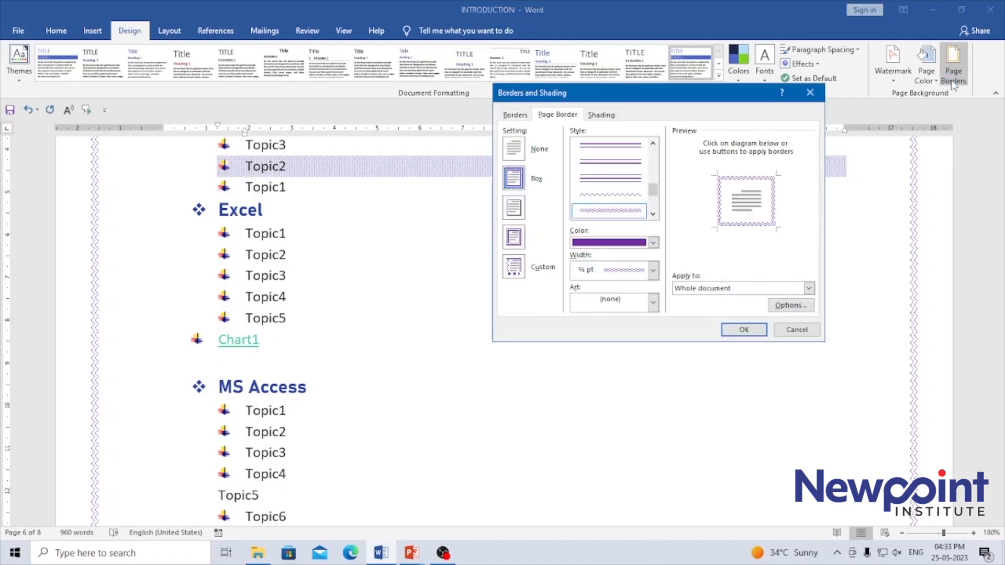
click(601, 114)
click(615, 179)
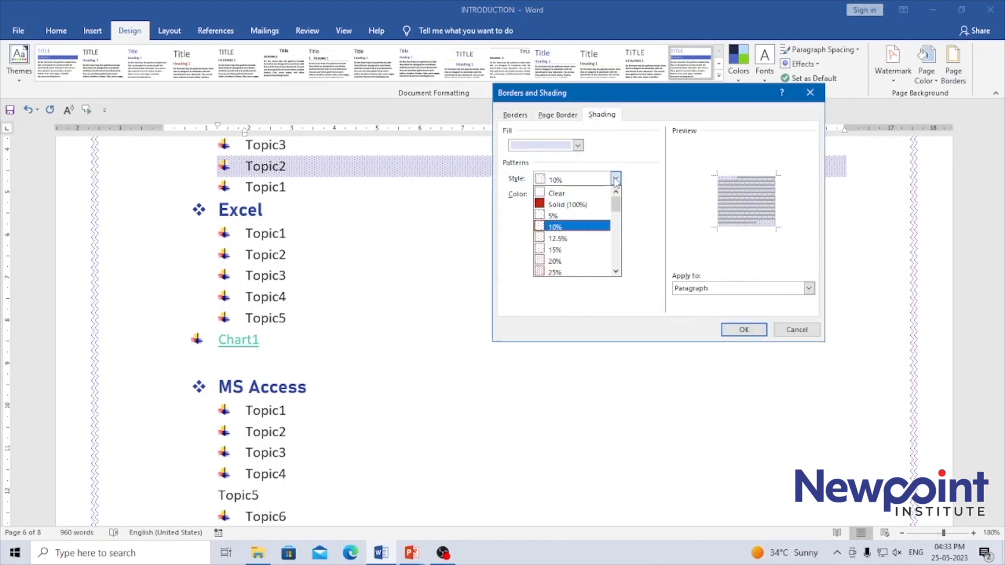
click(575, 274)
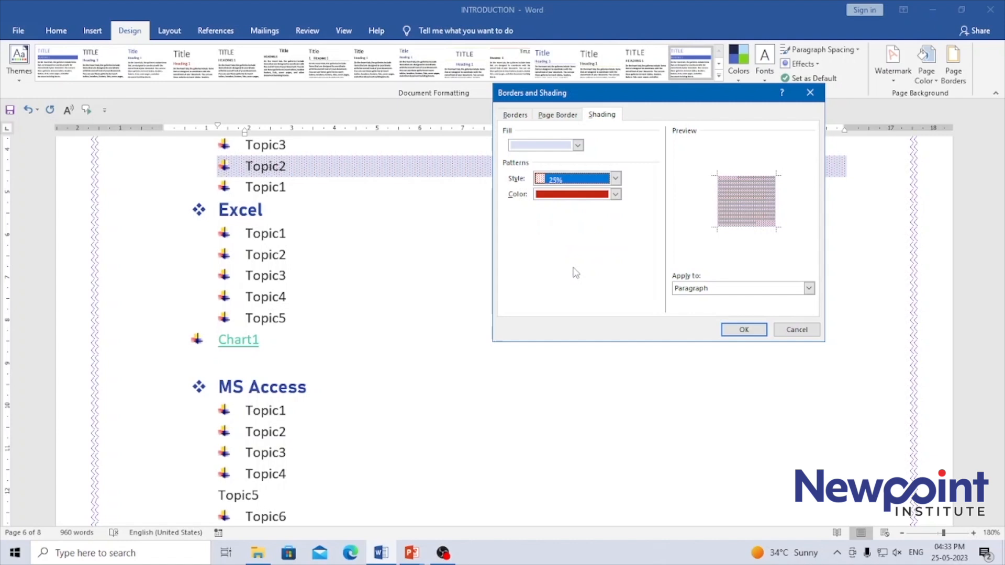
click(743, 330)
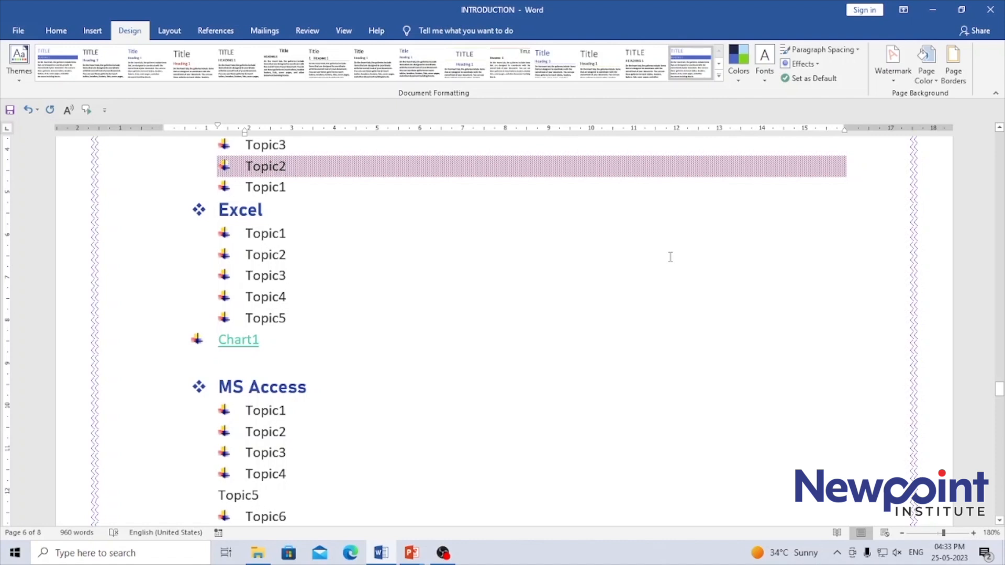
double_click(300, 163)
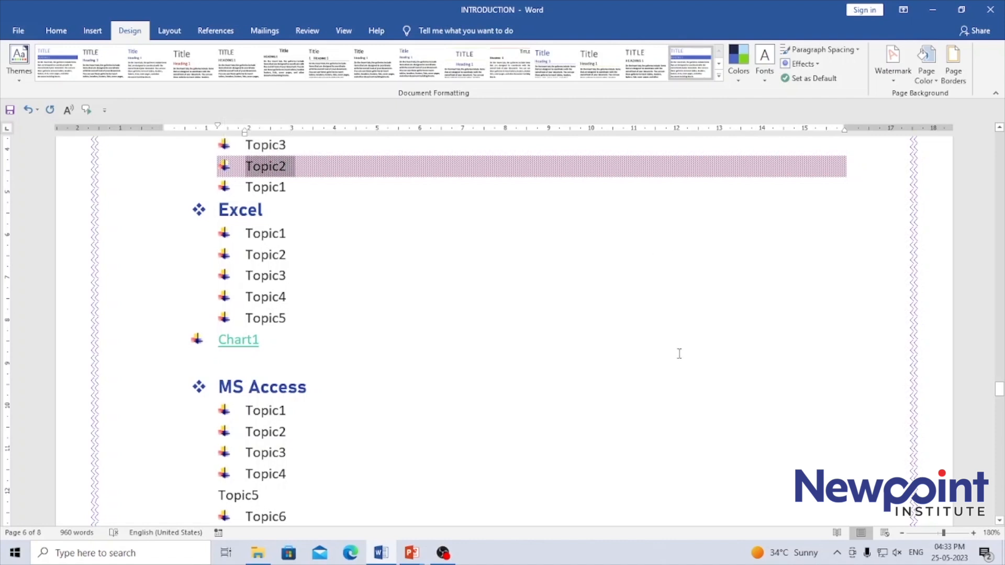
click(621, 317)
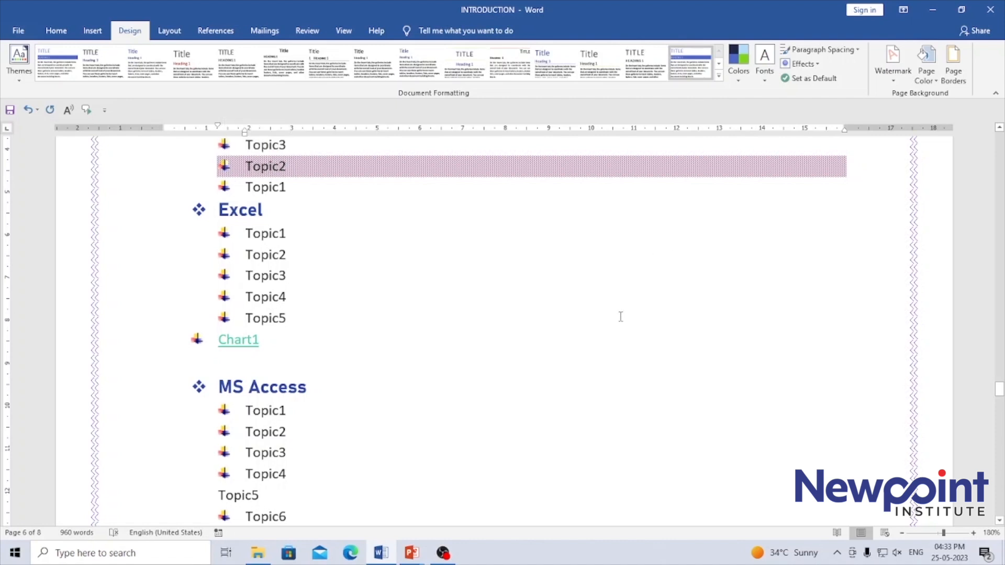
scroll(1000, 131, up, 3)
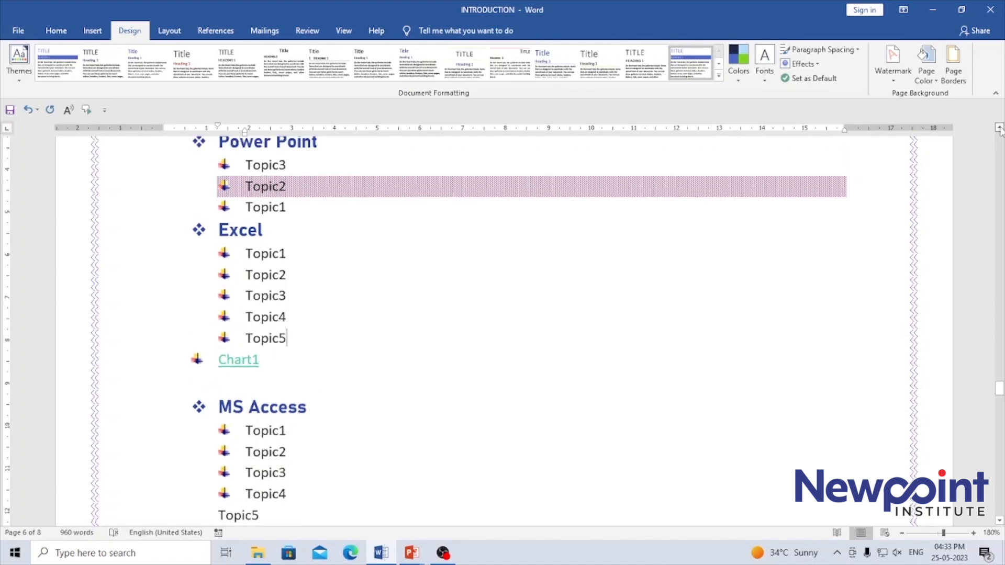
click(999, 128)
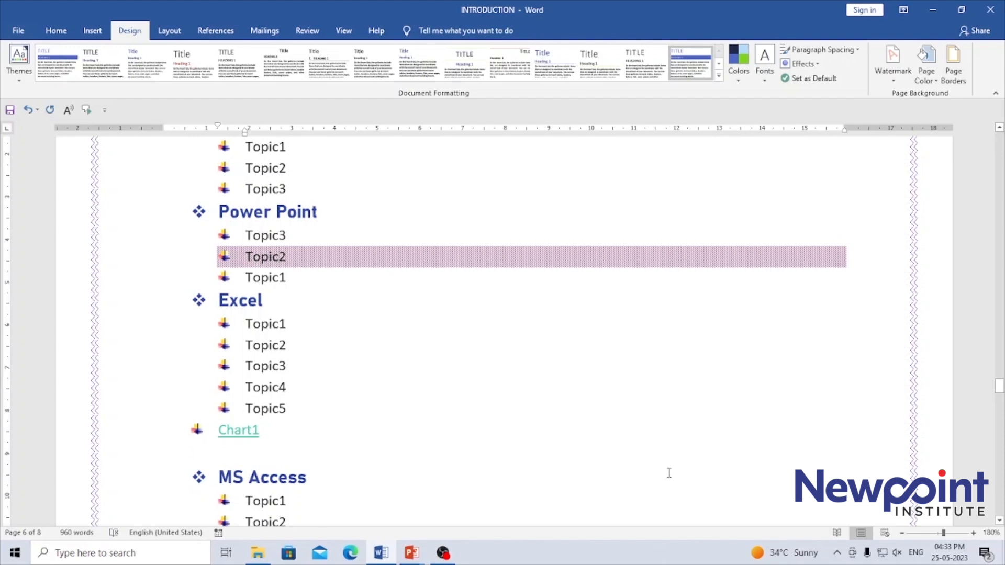
click(953, 78)
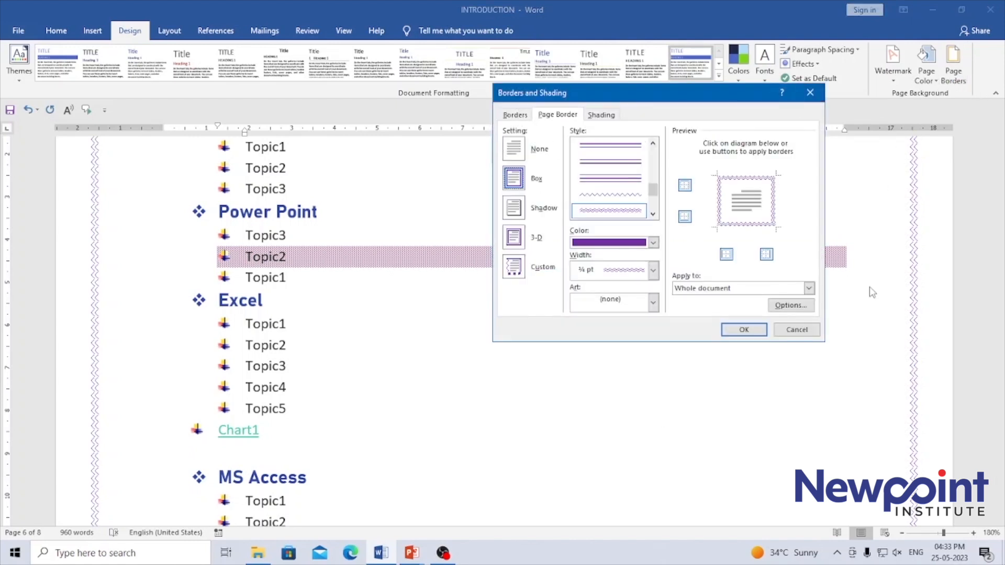
click(806, 333)
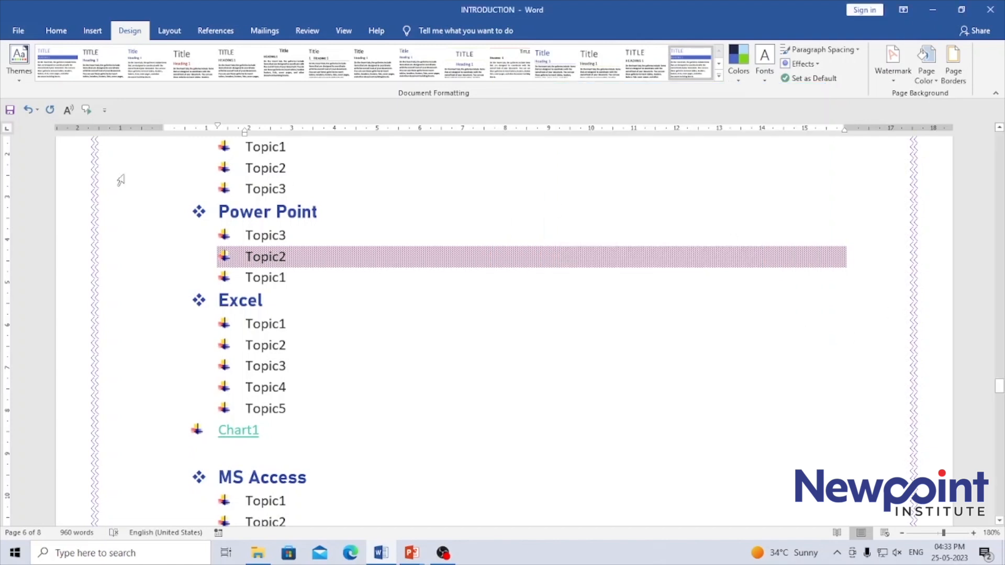